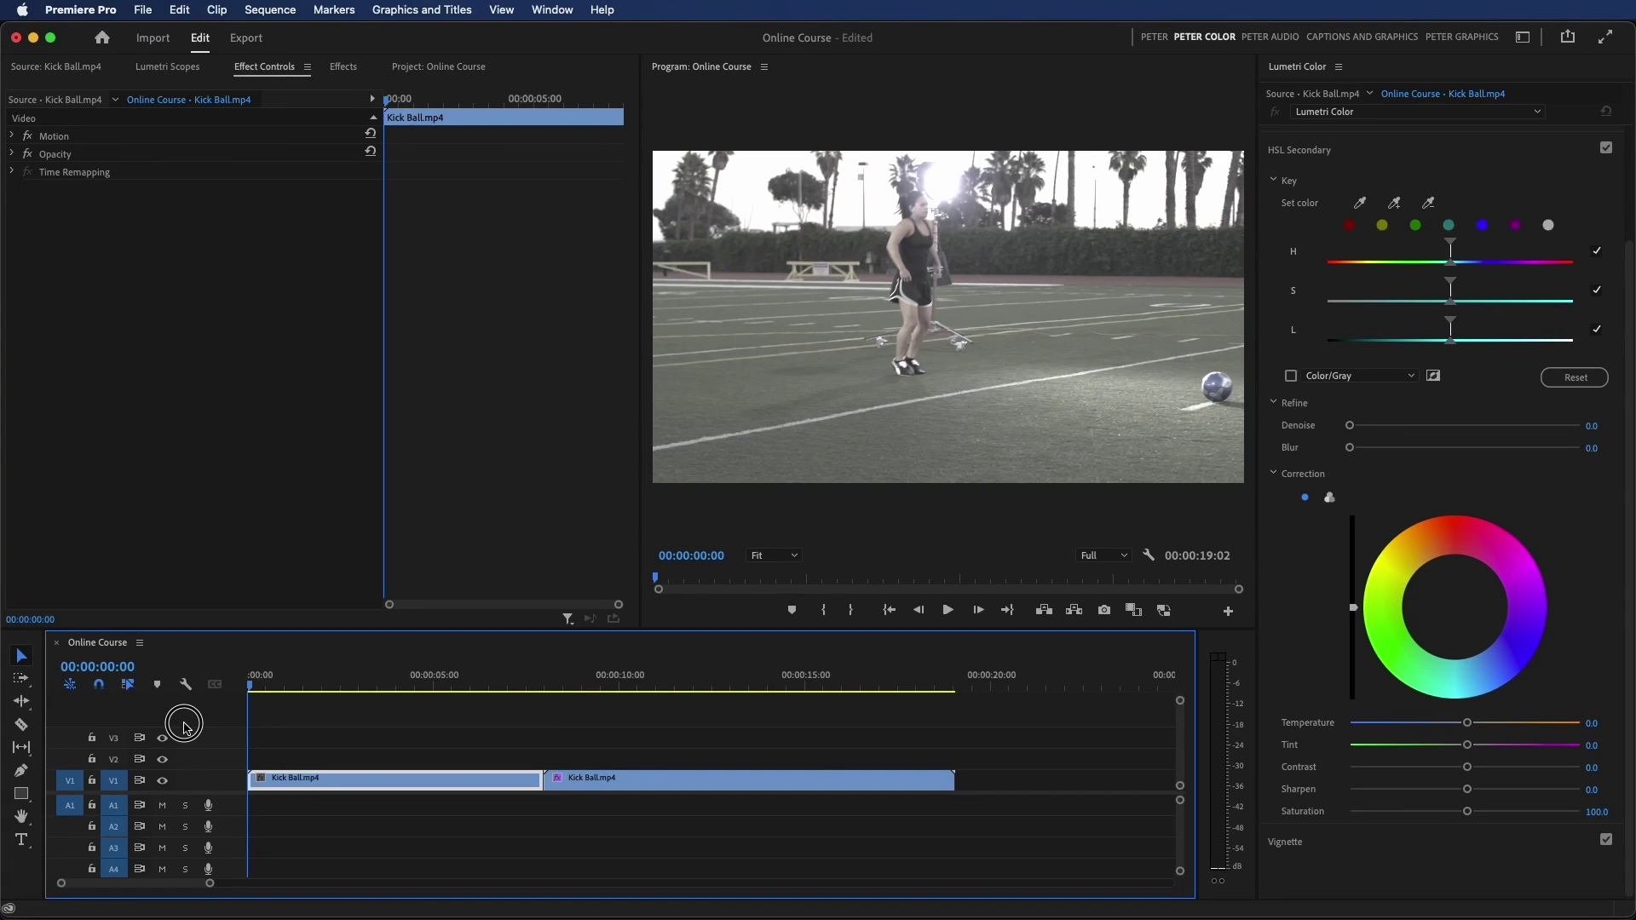
Scrub the ungraded Kick Ball.mp4 to preview a later moment of the clip
drag(251, 709, 792, 806)
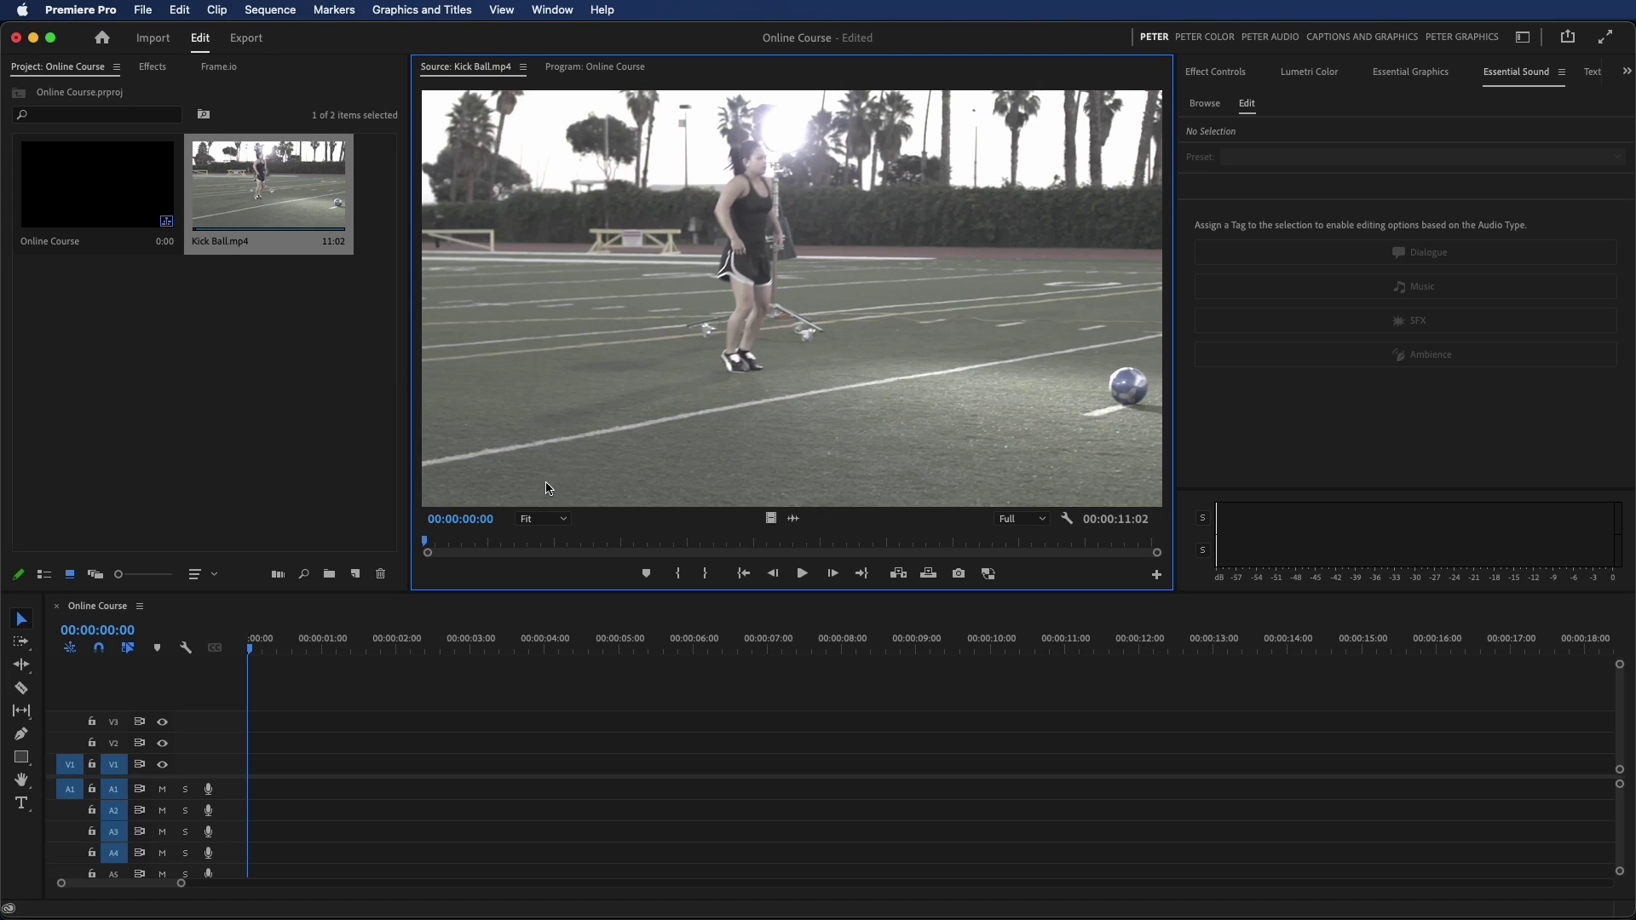
Scrub through Kick Ball.mp4 in the Source monitor, then drag it onto the Online Course timeline
drag(436, 543, 970, 539)
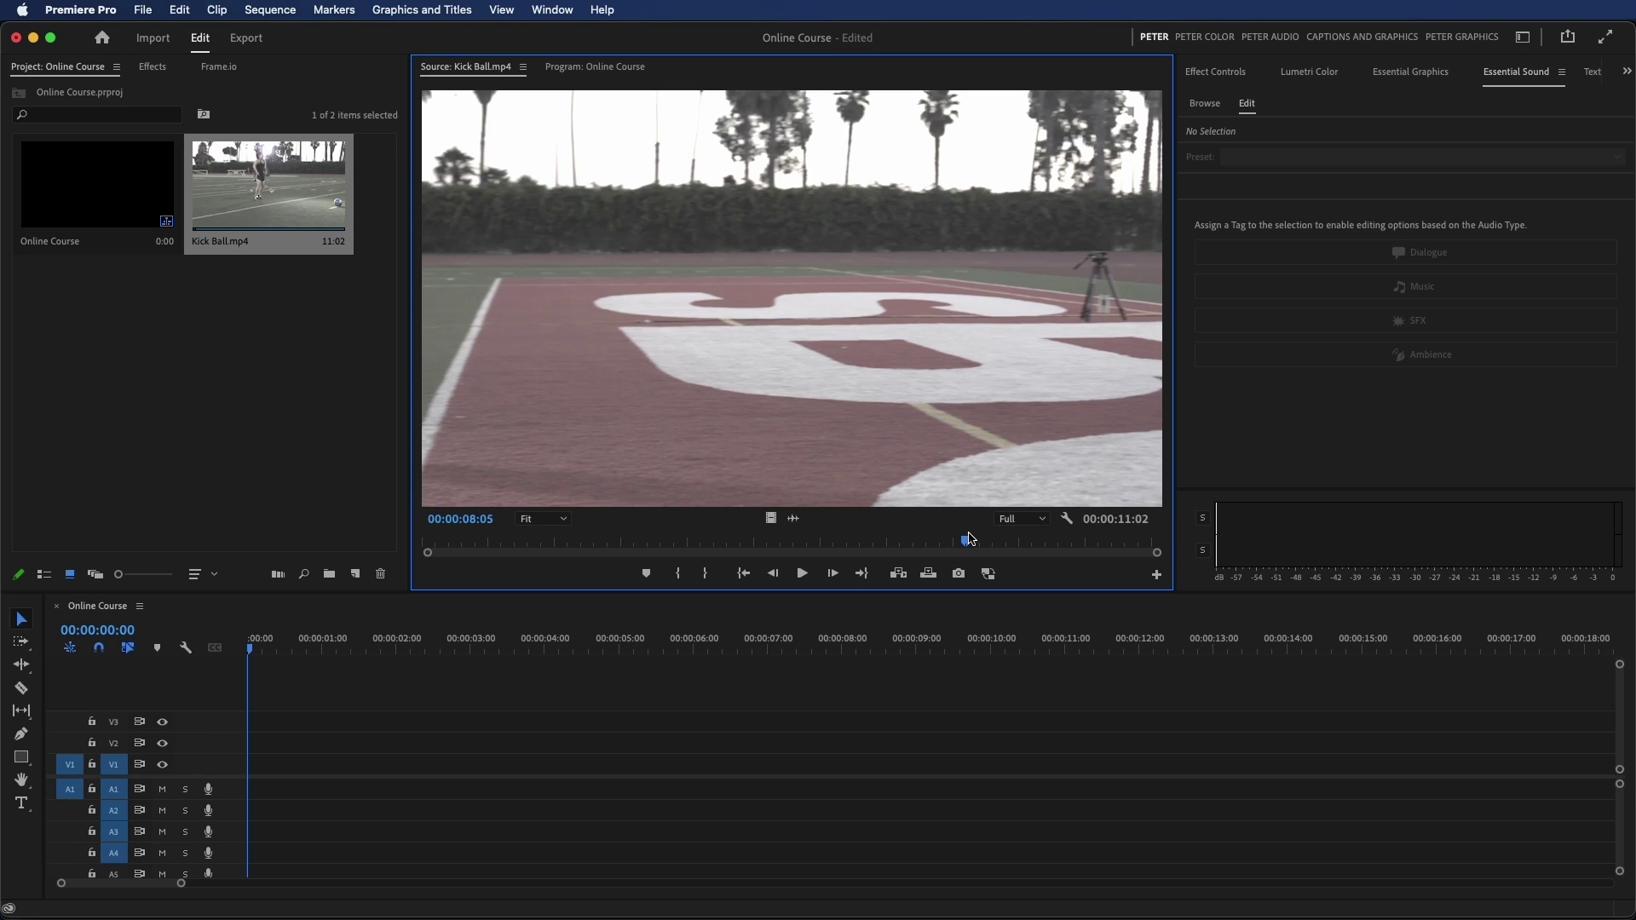
mouse_move(973, 539)
mouse_down()
mouse_move(648, 530)
mouse_move(988, 545)
mouse_up()
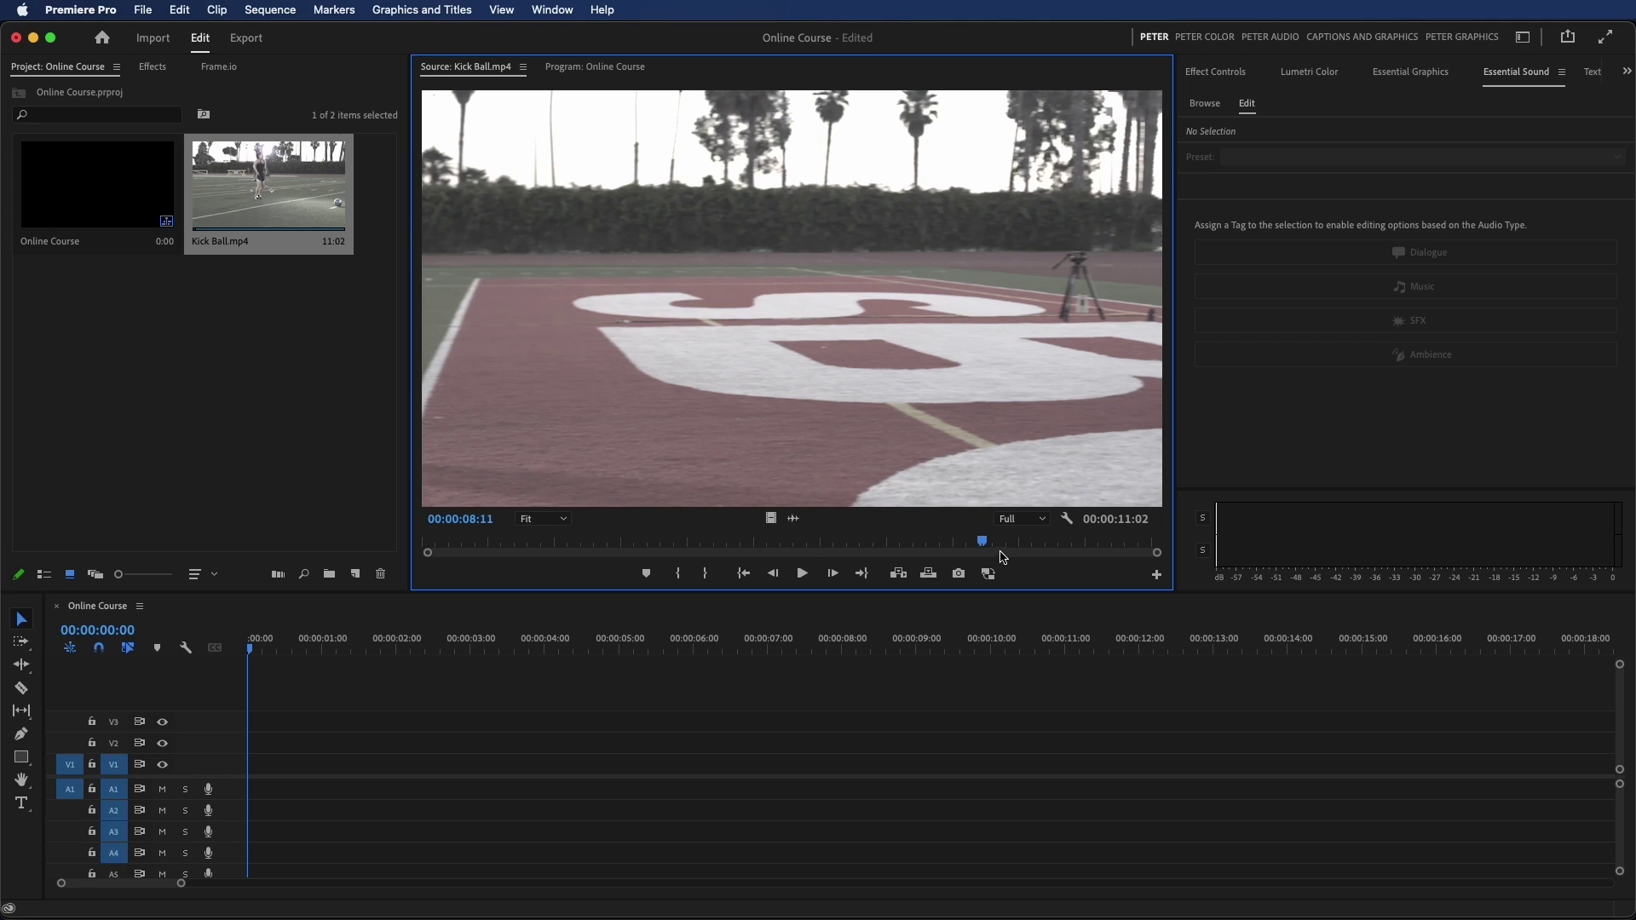
drag(981, 546, 625, 551)
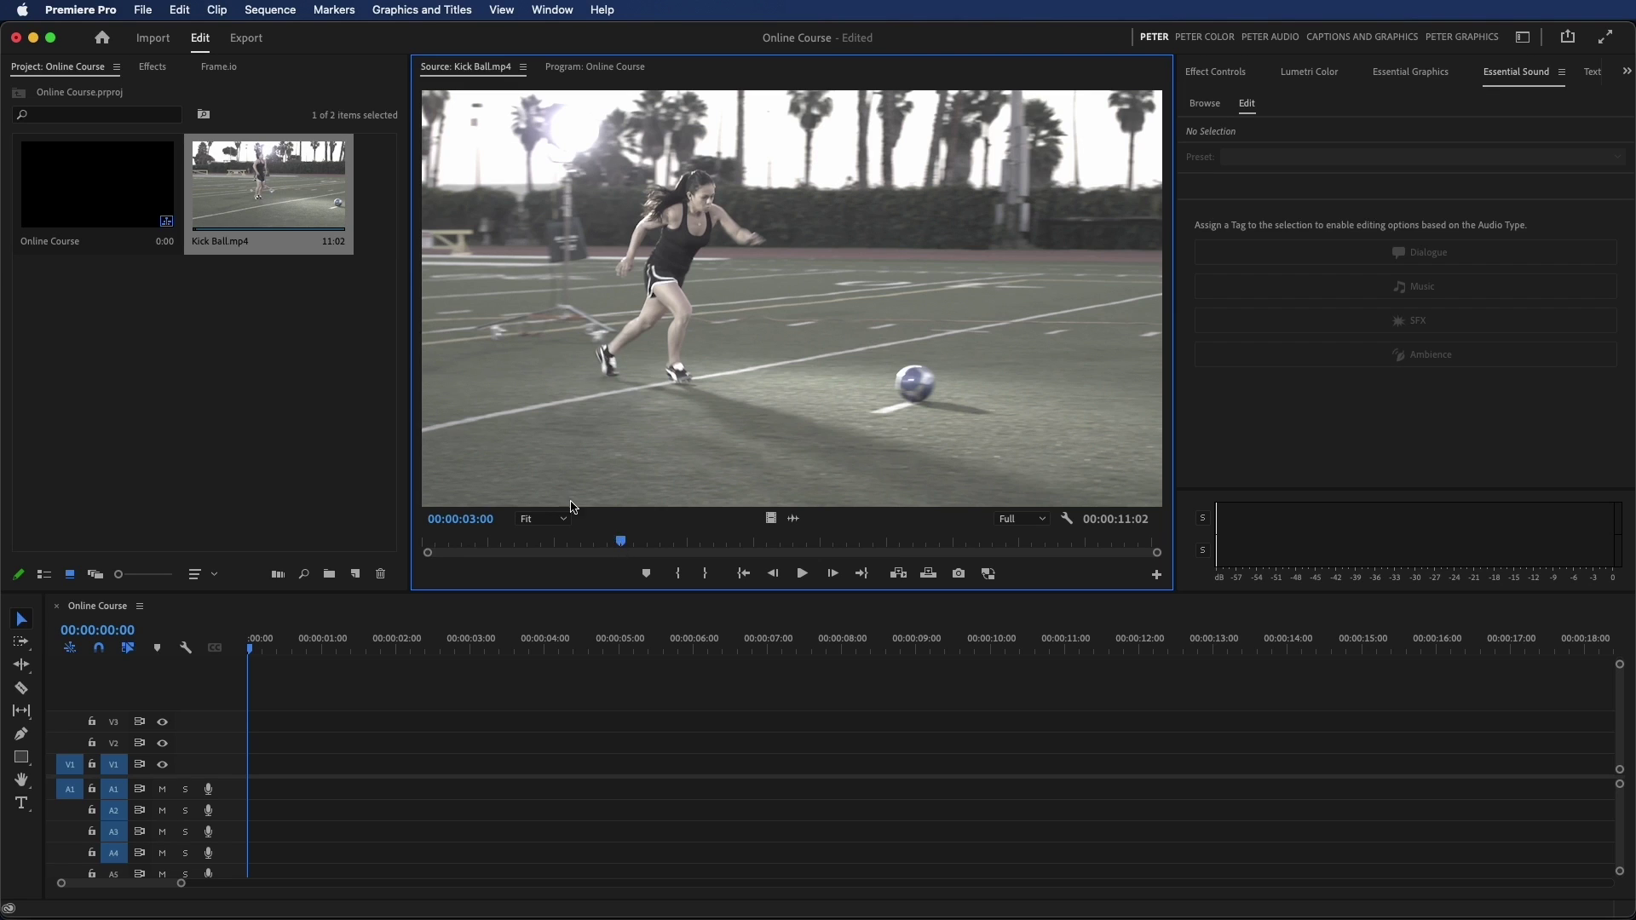
mouse_move(285, 273)
mouse_down()
mouse_move(341, 757)
mouse_move(254, 761)
mouse_up()
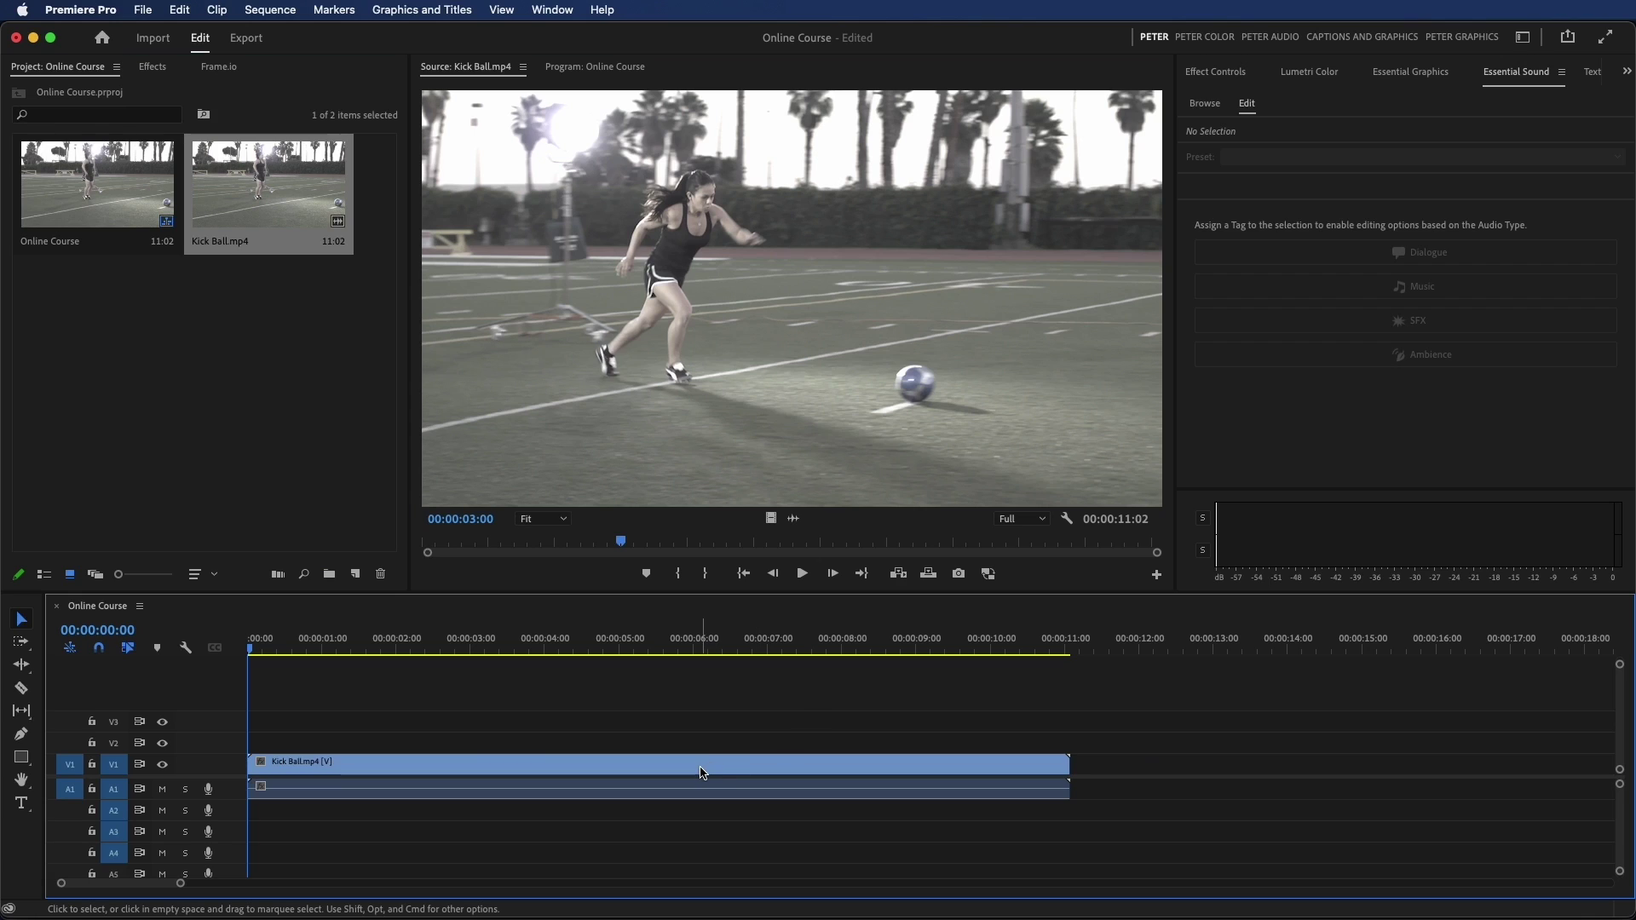
Unlink Kick Ball.mp4, delete its A1 audio clip, and select the remaining V1 video clip
right_click(542, 788)
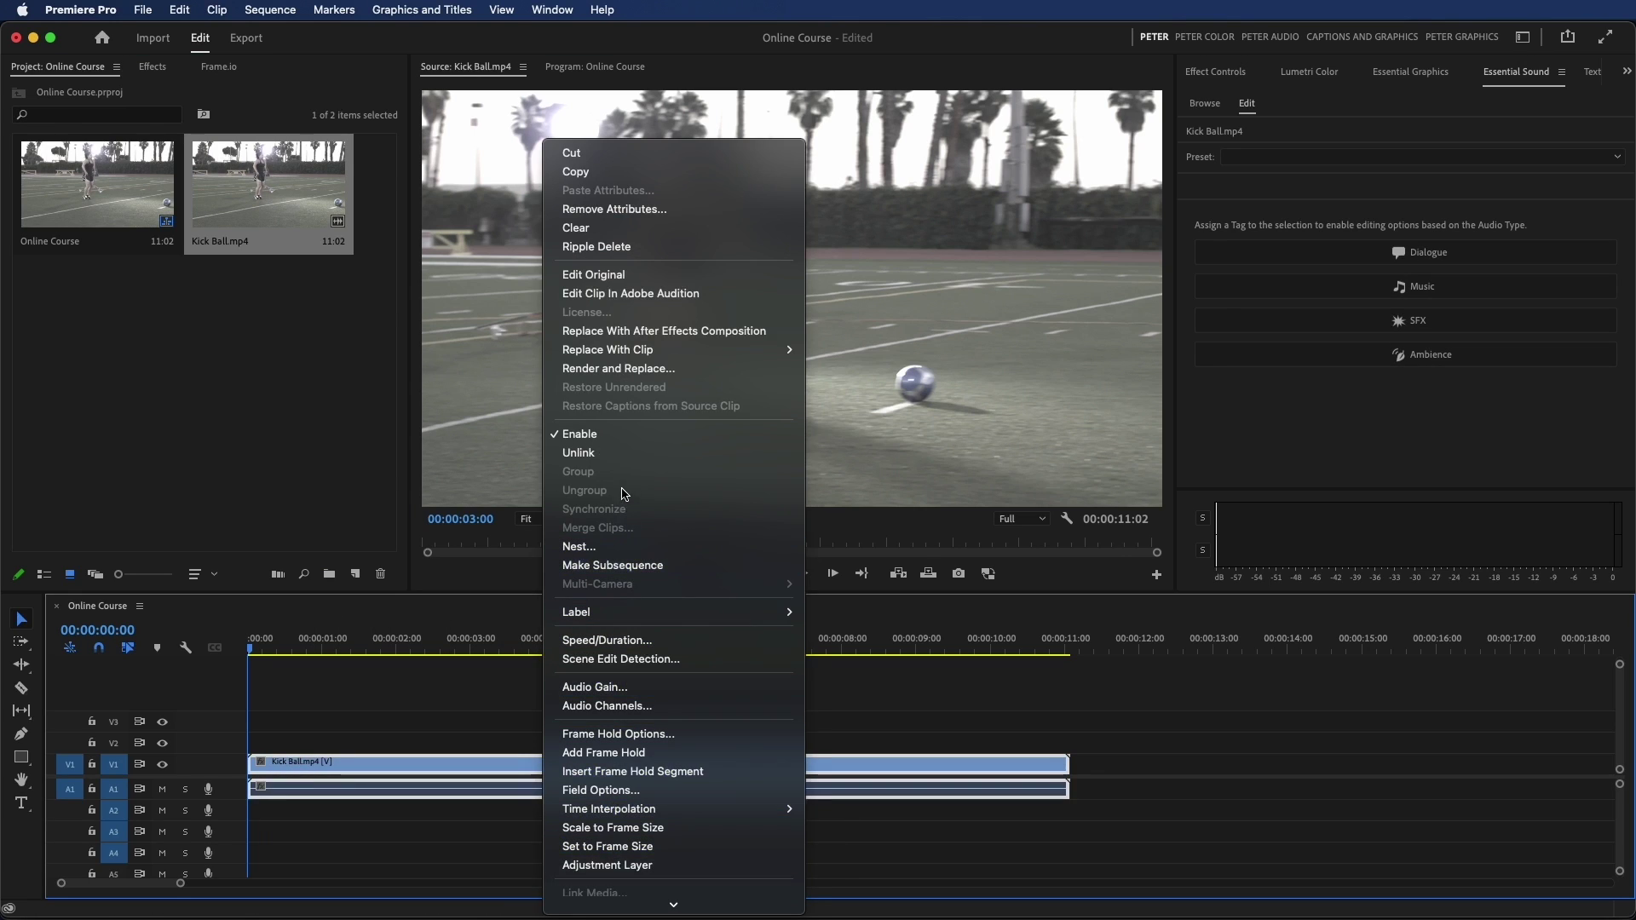
click(579, 453)
click(561, 786)
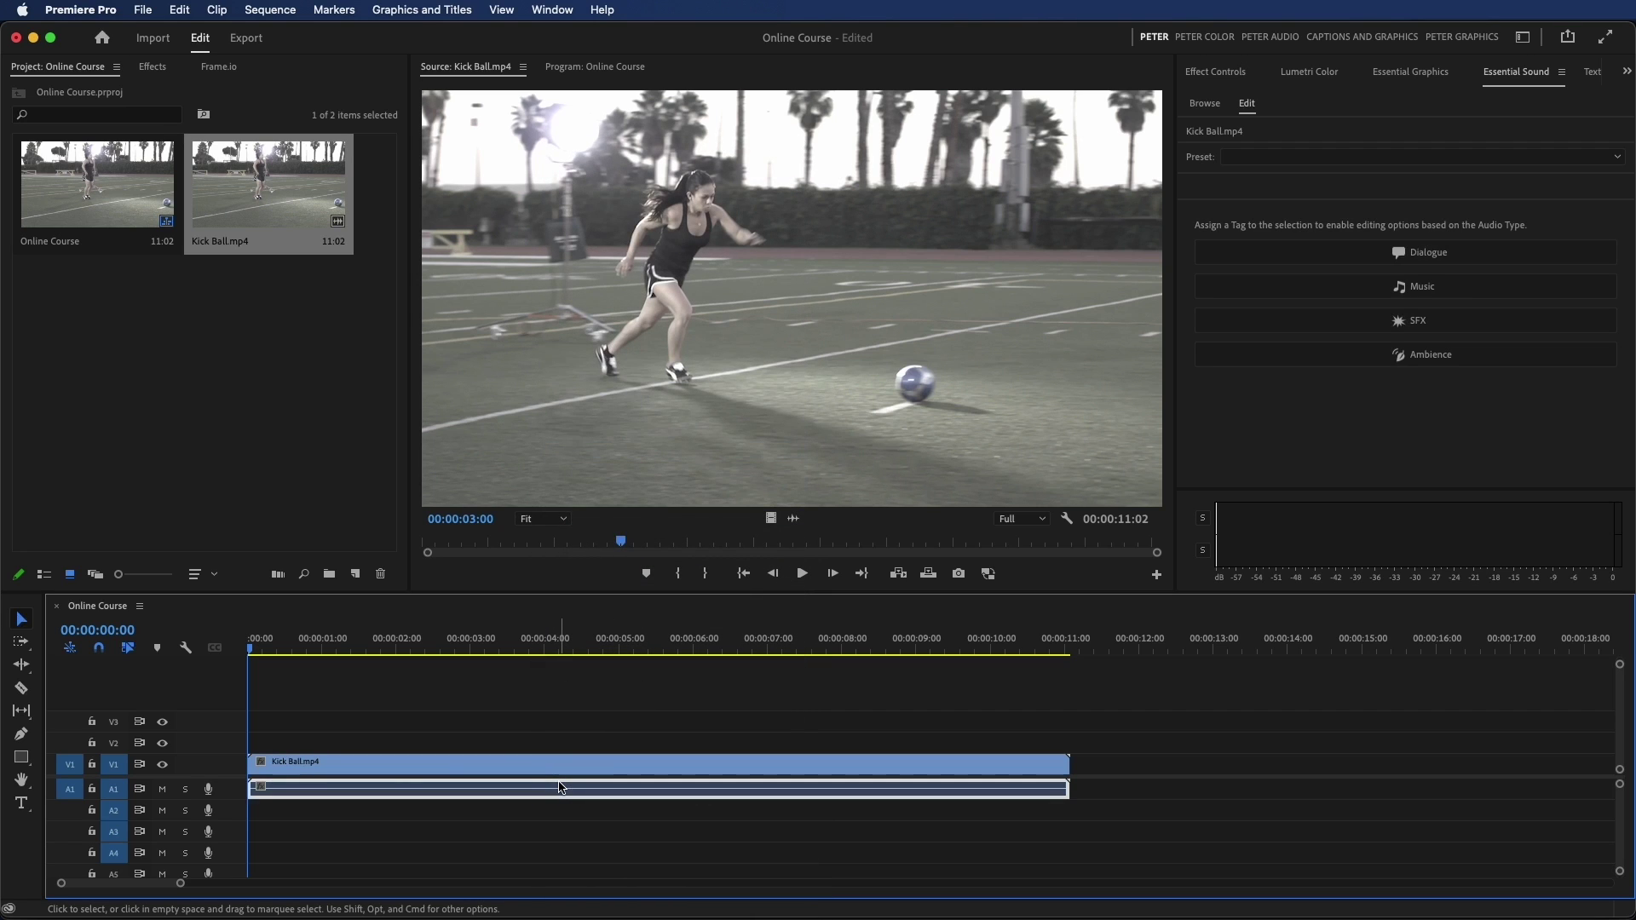
key(Delete)
click(540, 766)
drag(356, 658, 299, 664)
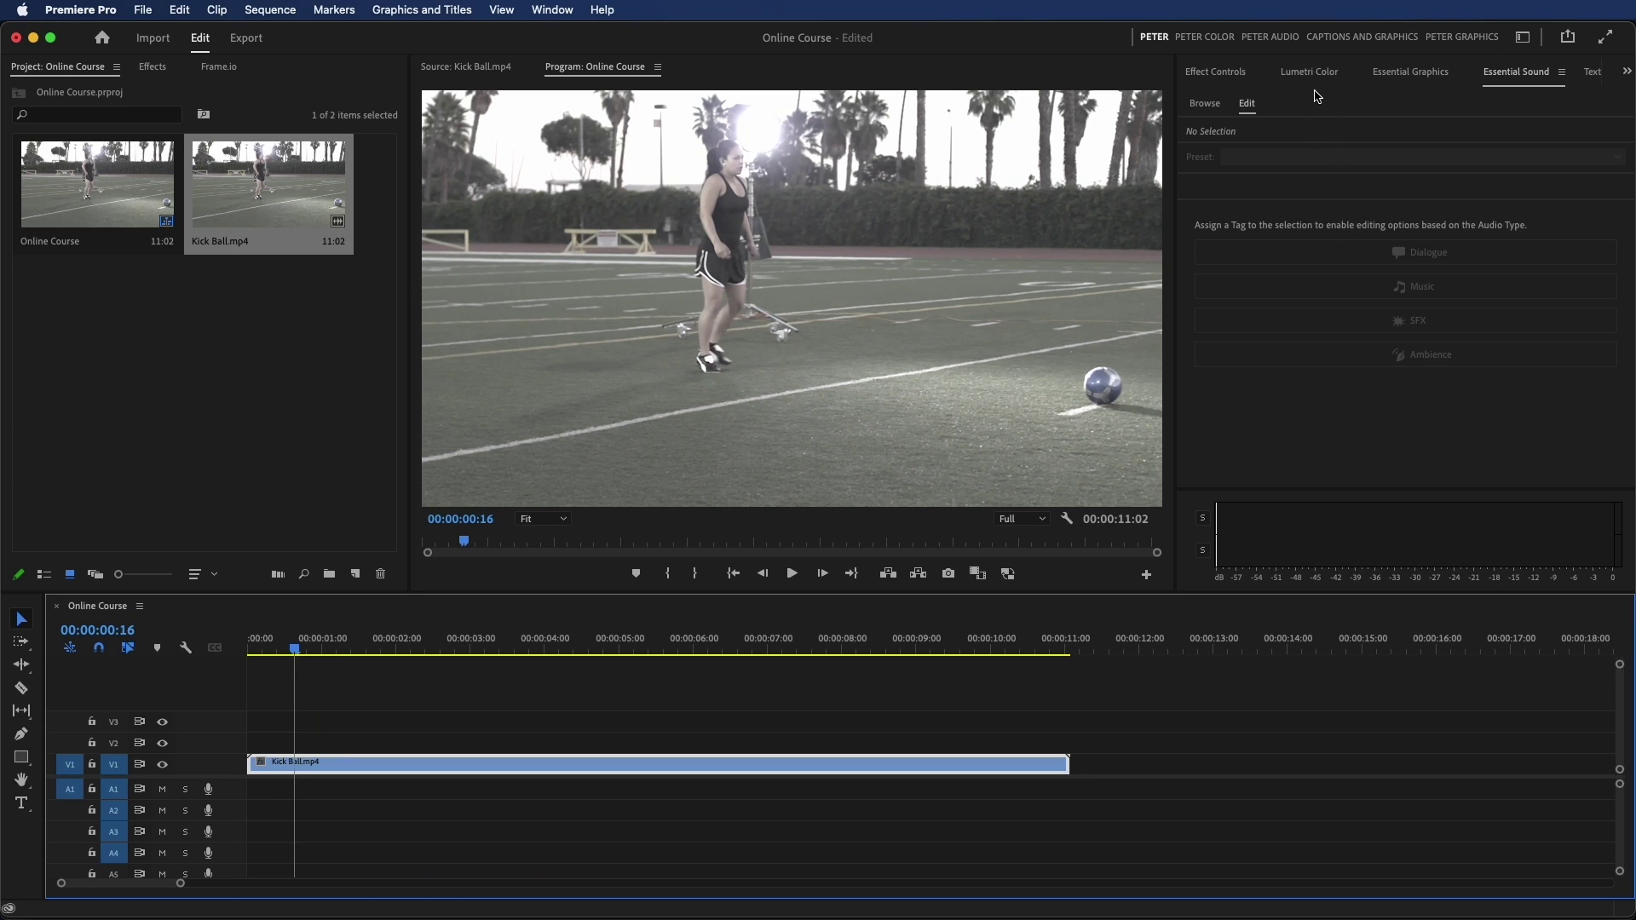
Switch to the PETER COLOR workspace and set the Lumetri Scopes waveform type to Luma
click(1215, 34)
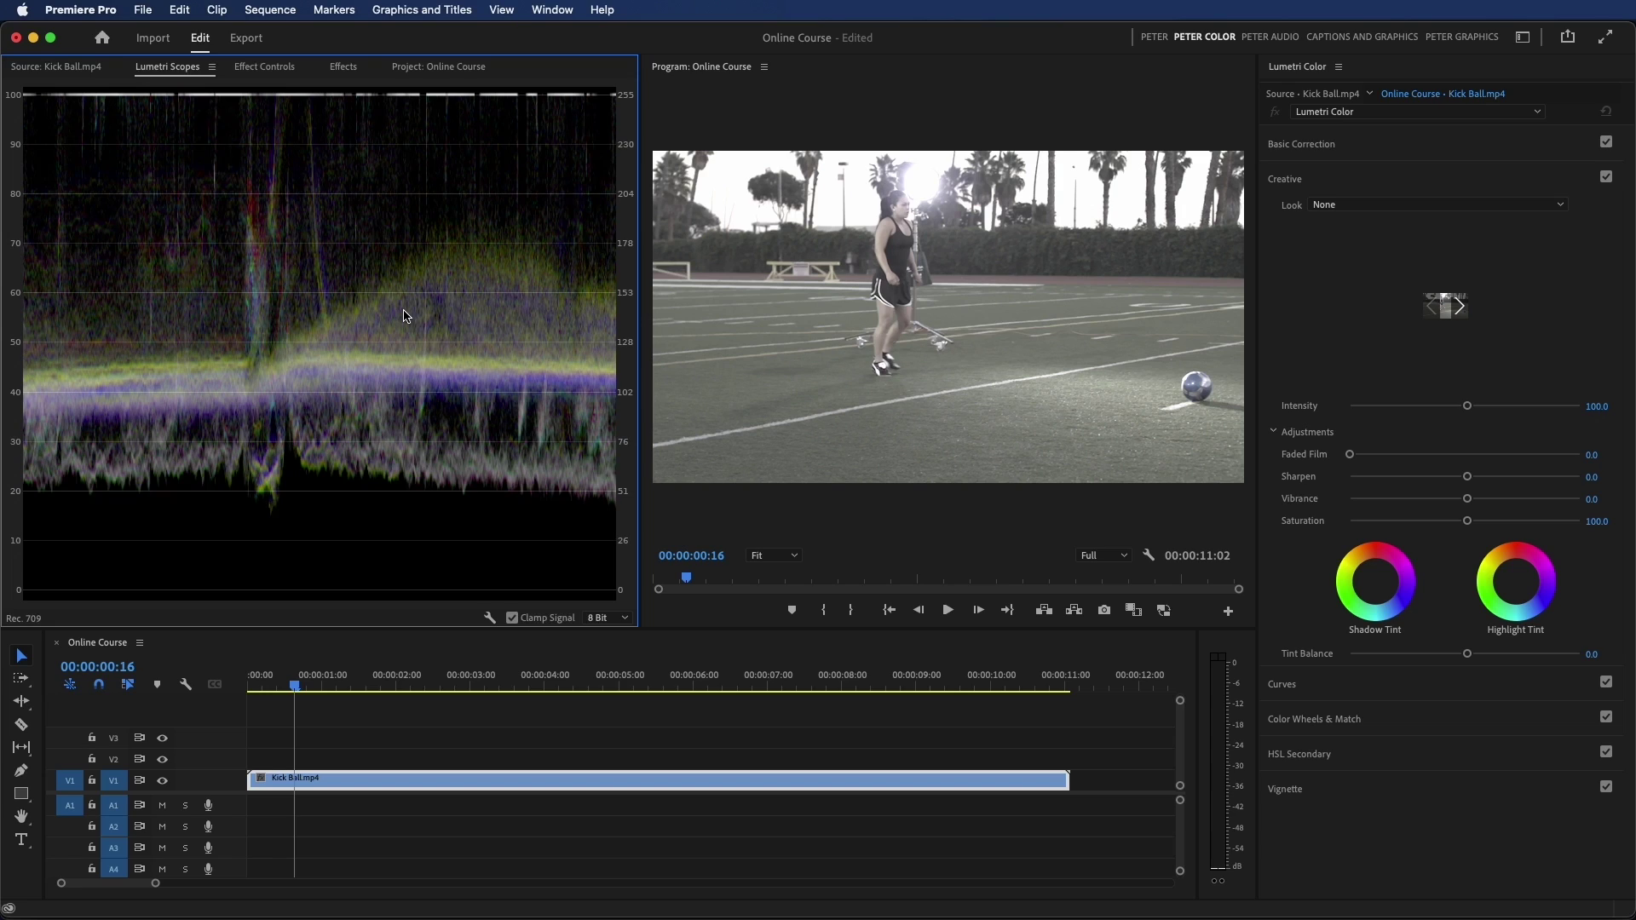
right_click(376, 304)
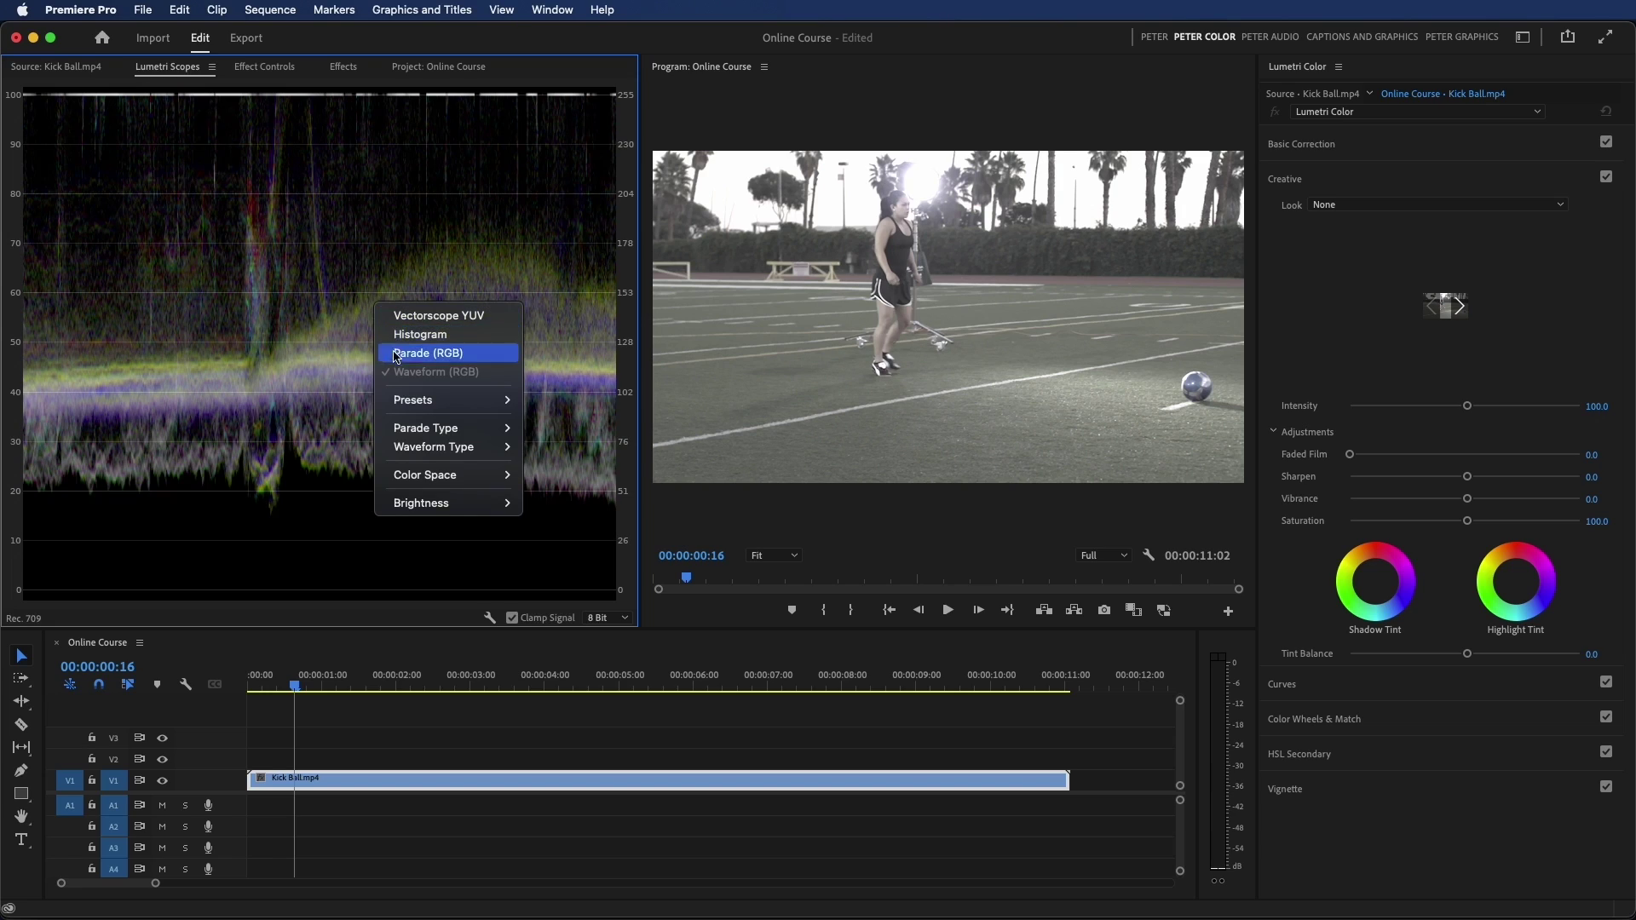
mouse_move(431, 429)
click(558, 464)
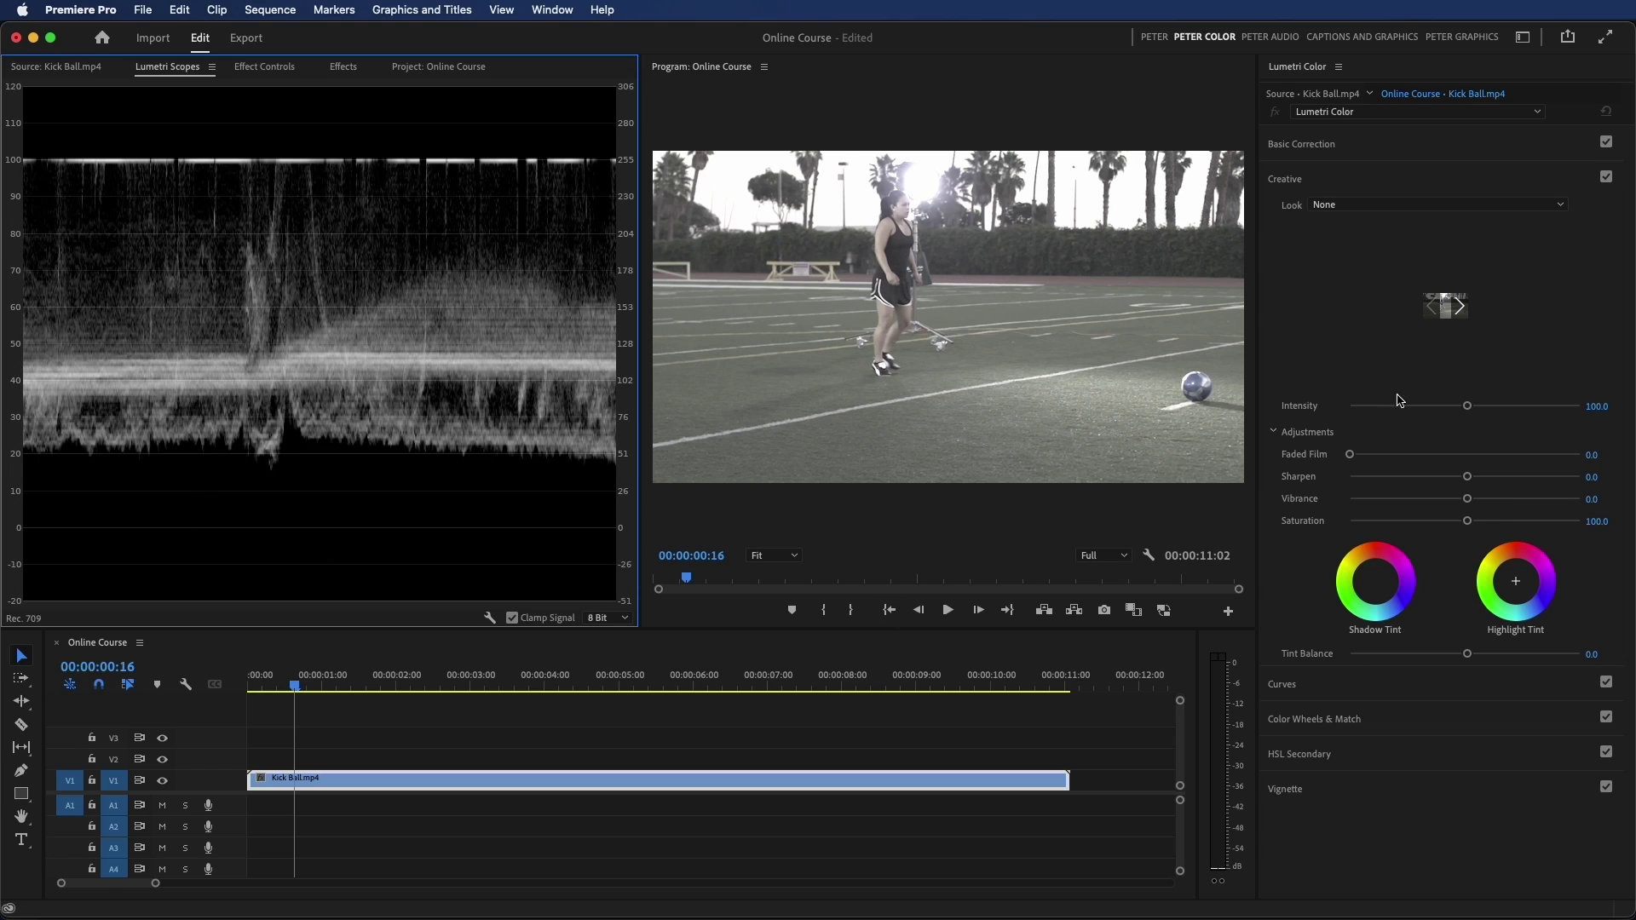
Shape the RGB curve: black point moved right, white point lowered, two midtone points added
click(1297, 686)
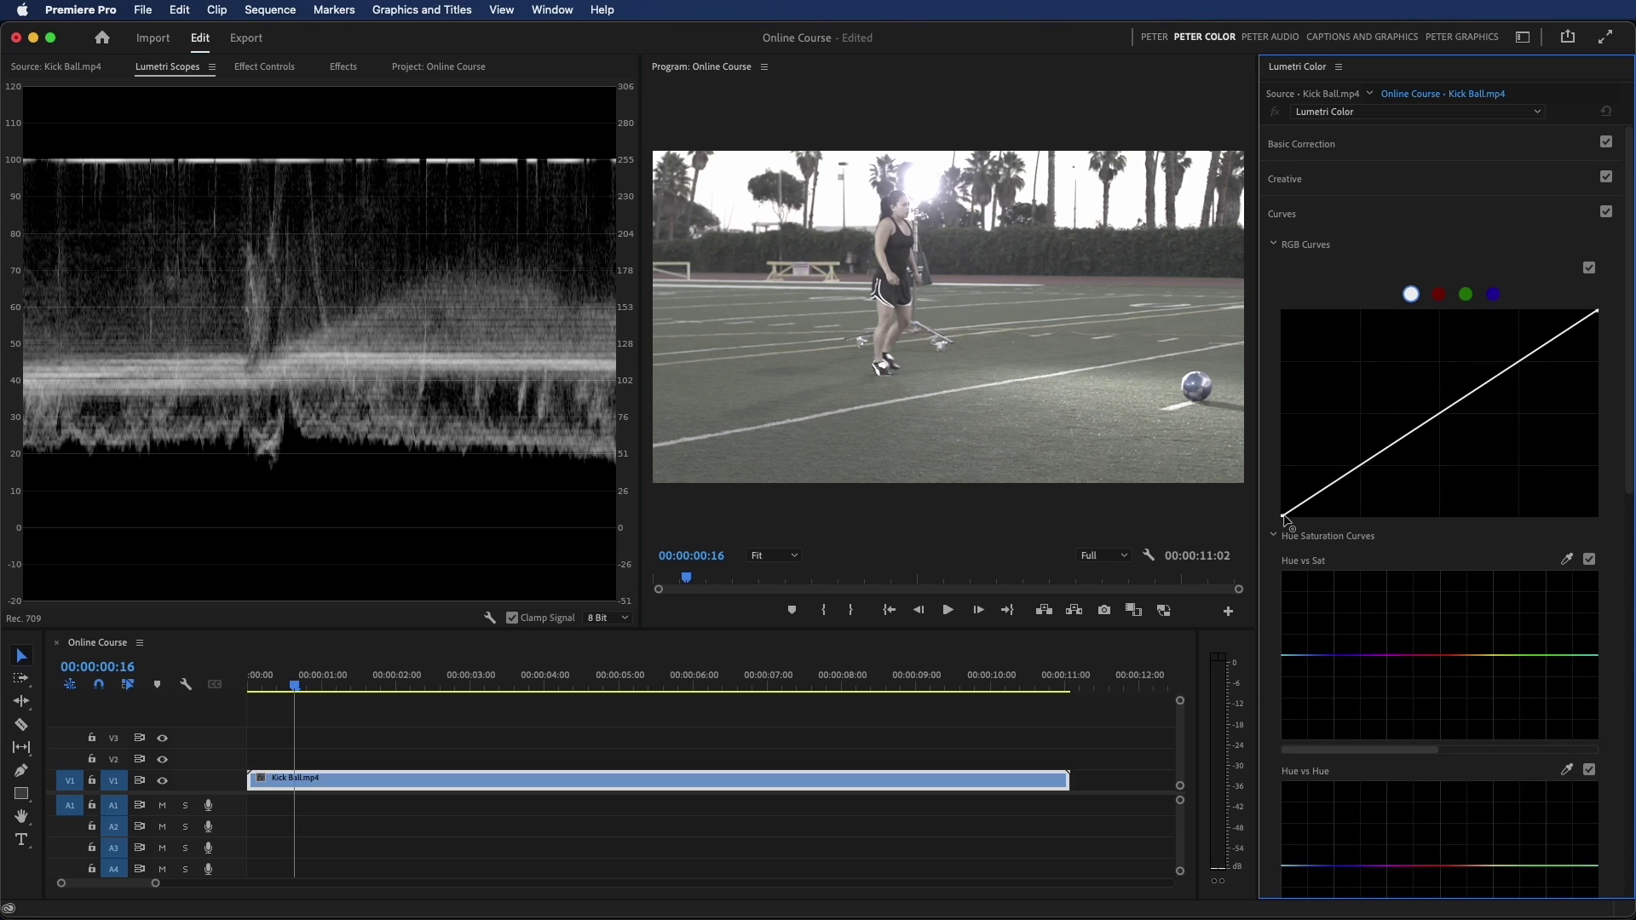
drag(1286, 522, 1335, 529)
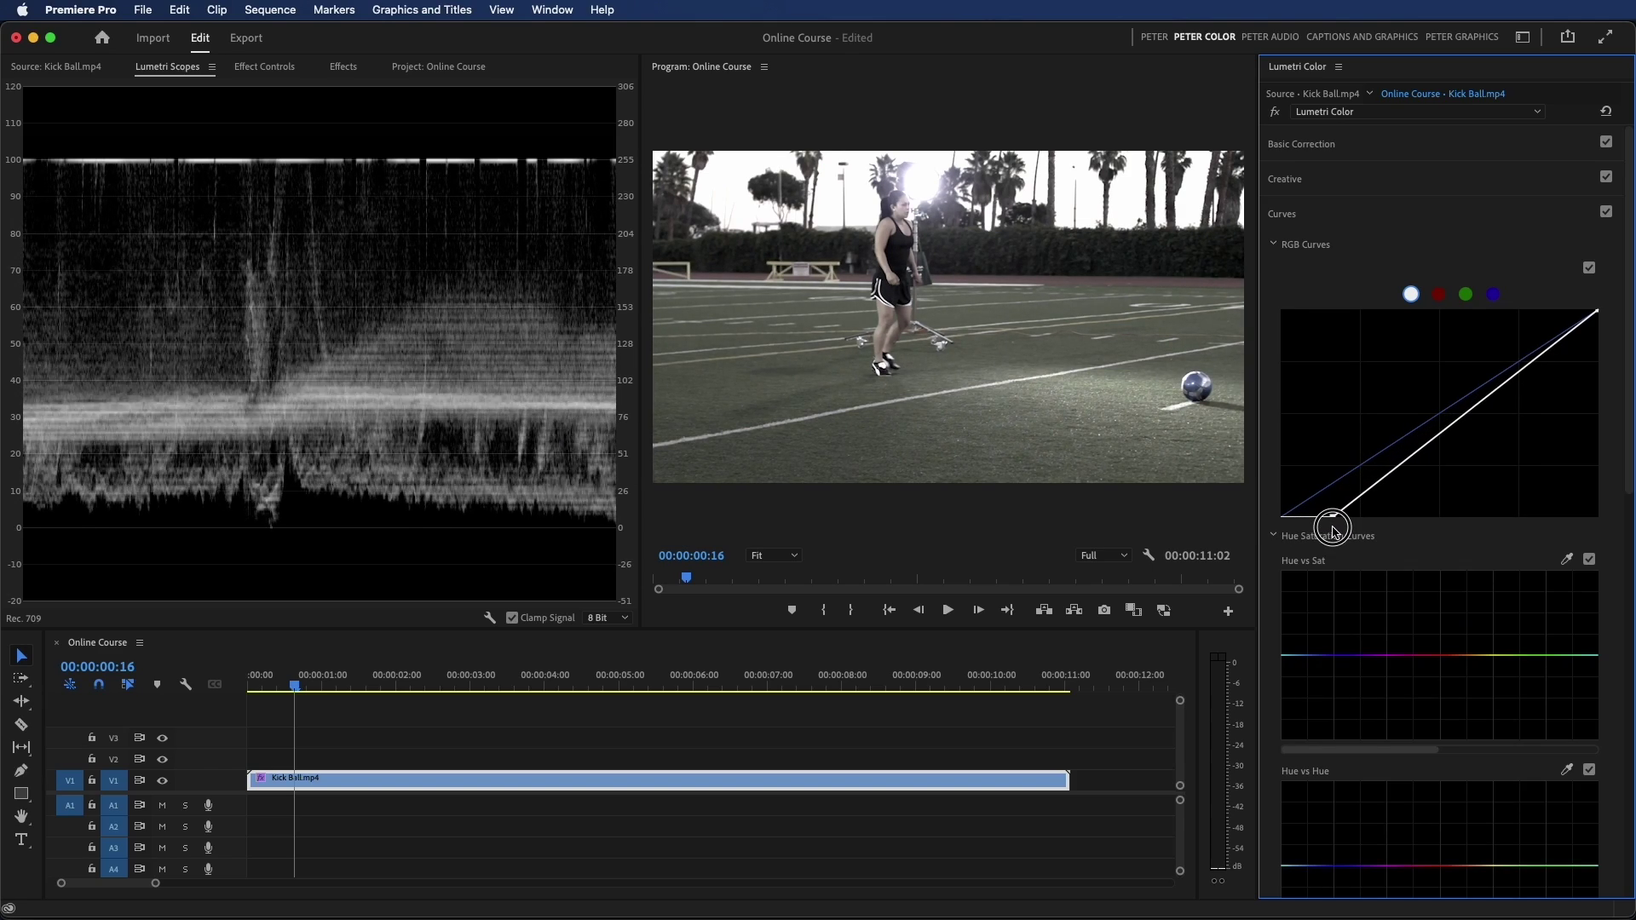
click(1590, 269)
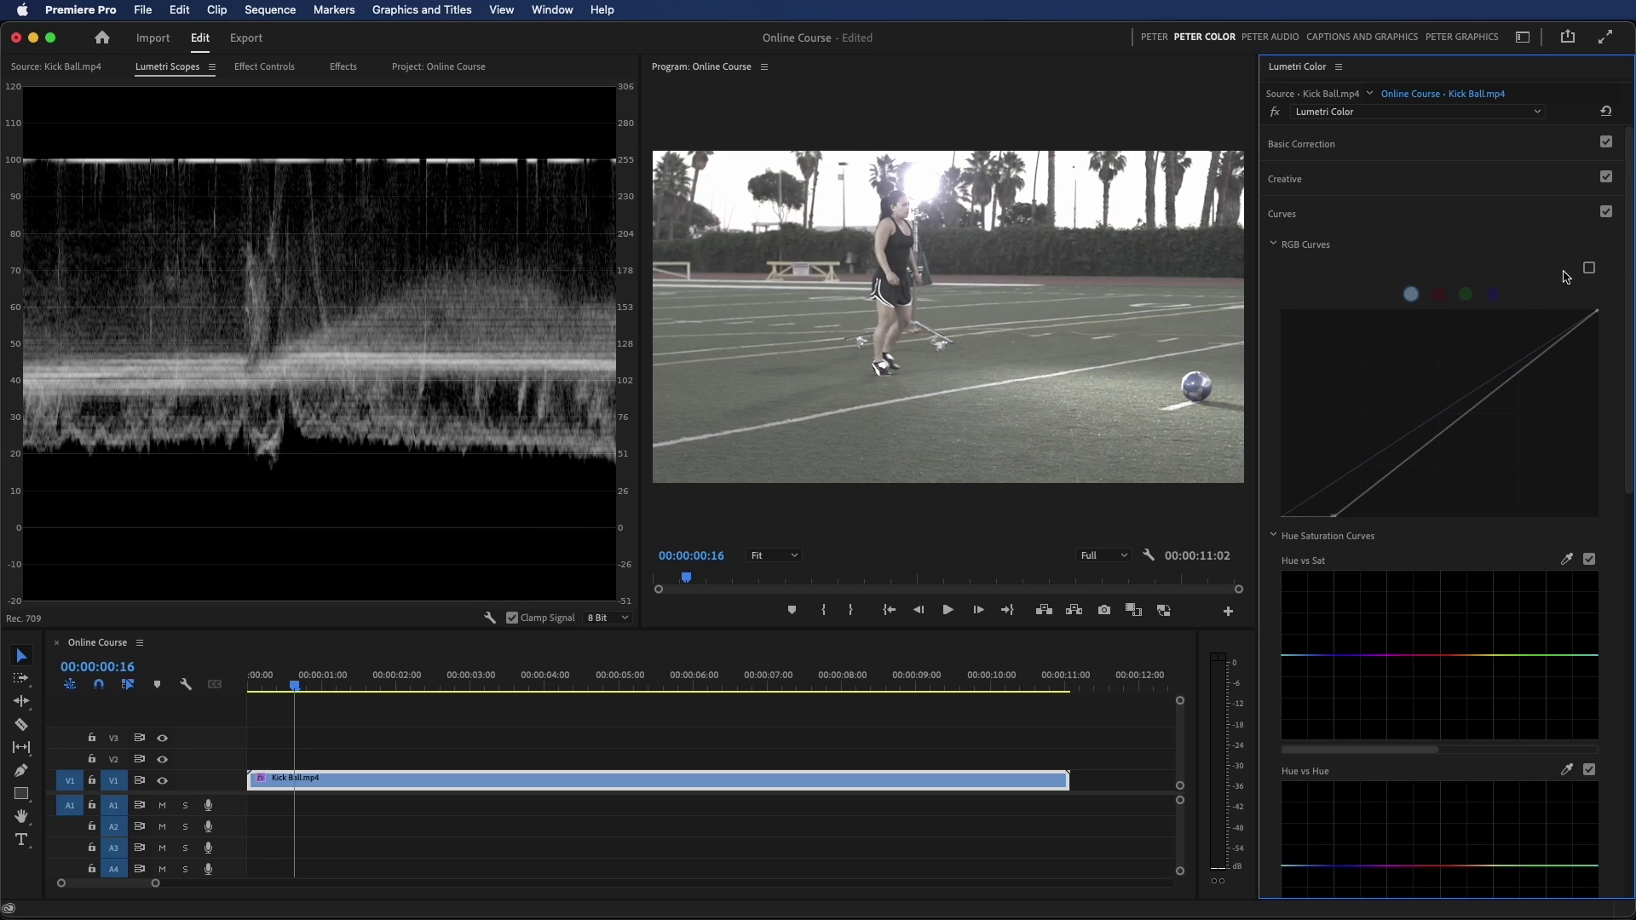
click(1589, 268)
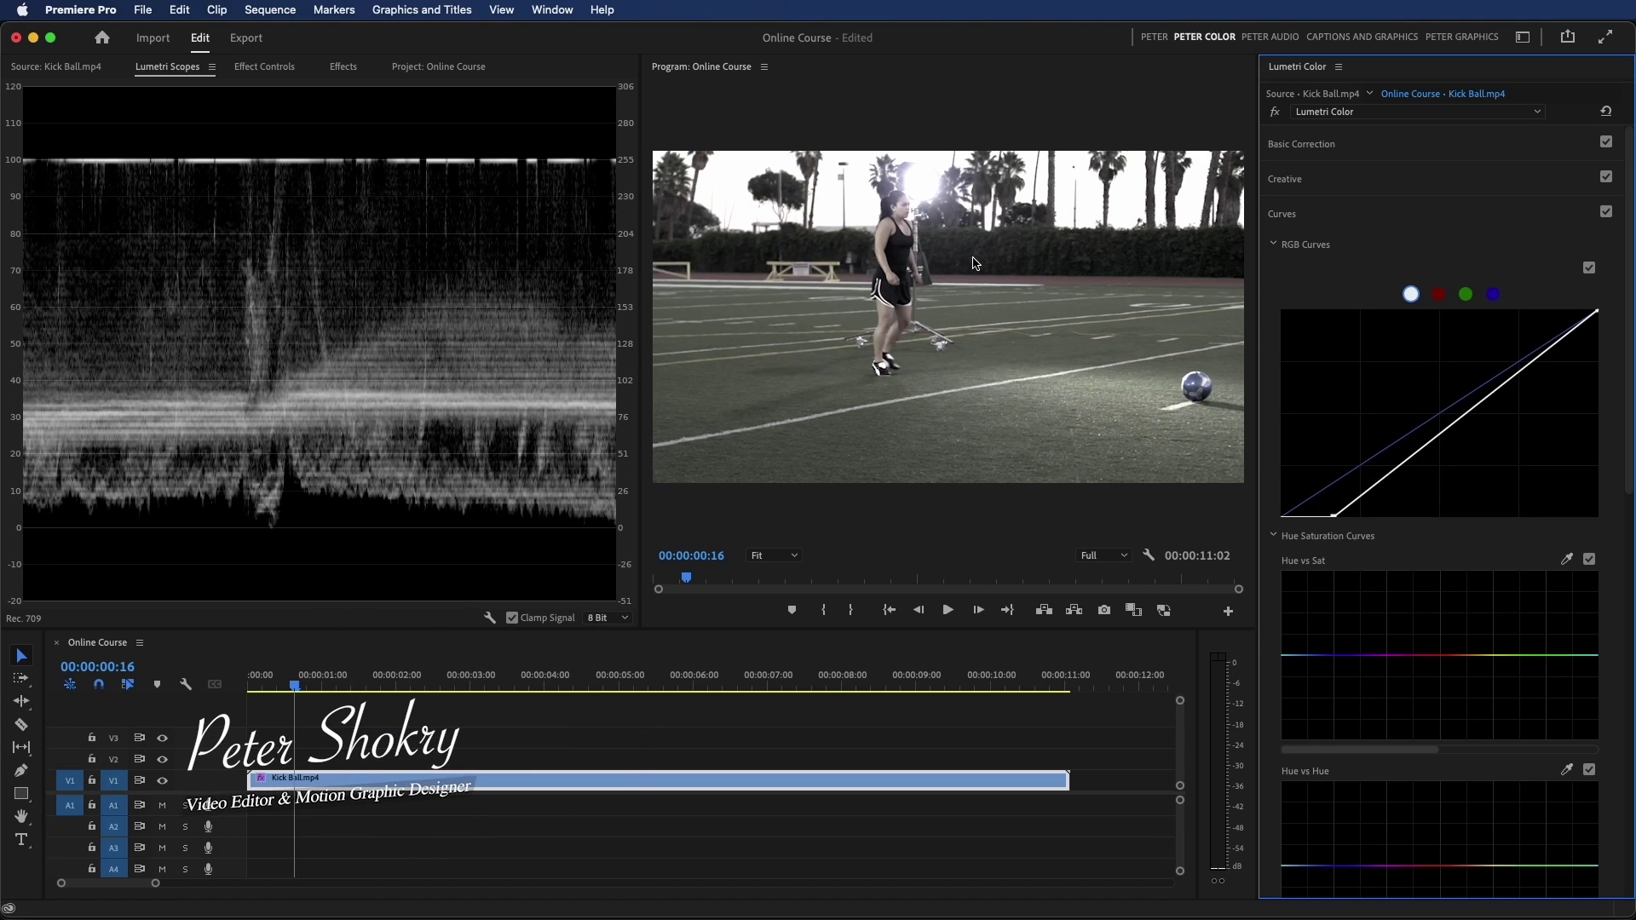
click(1449, 429)
drag(1449, 429, 1441, 416)
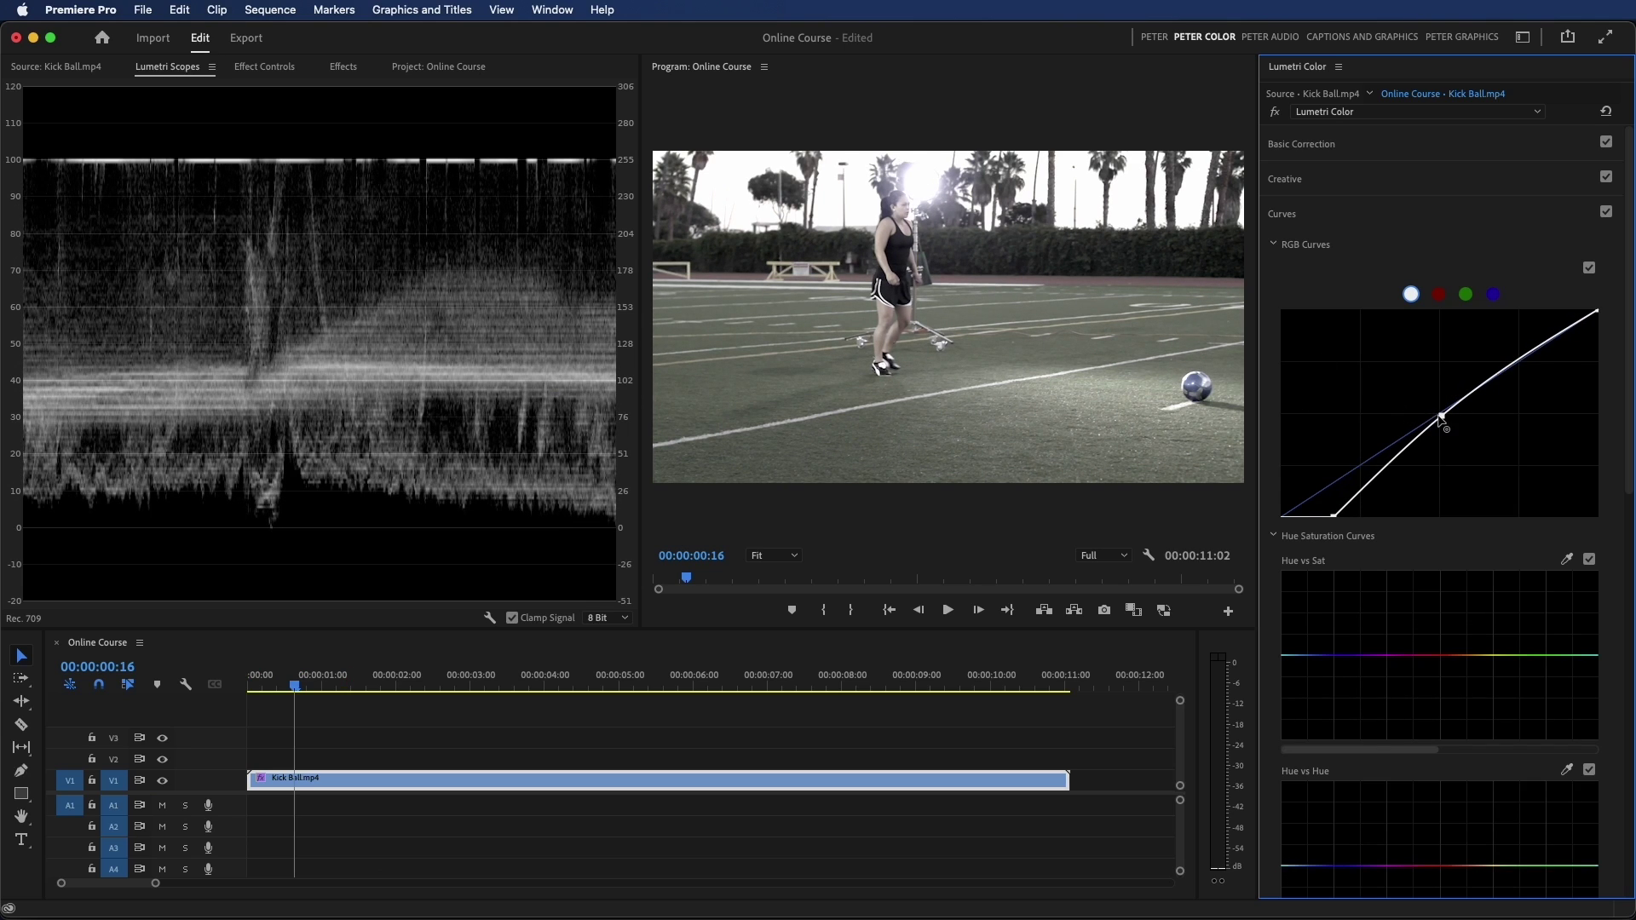
drag(1443, 418, 1449, 420)
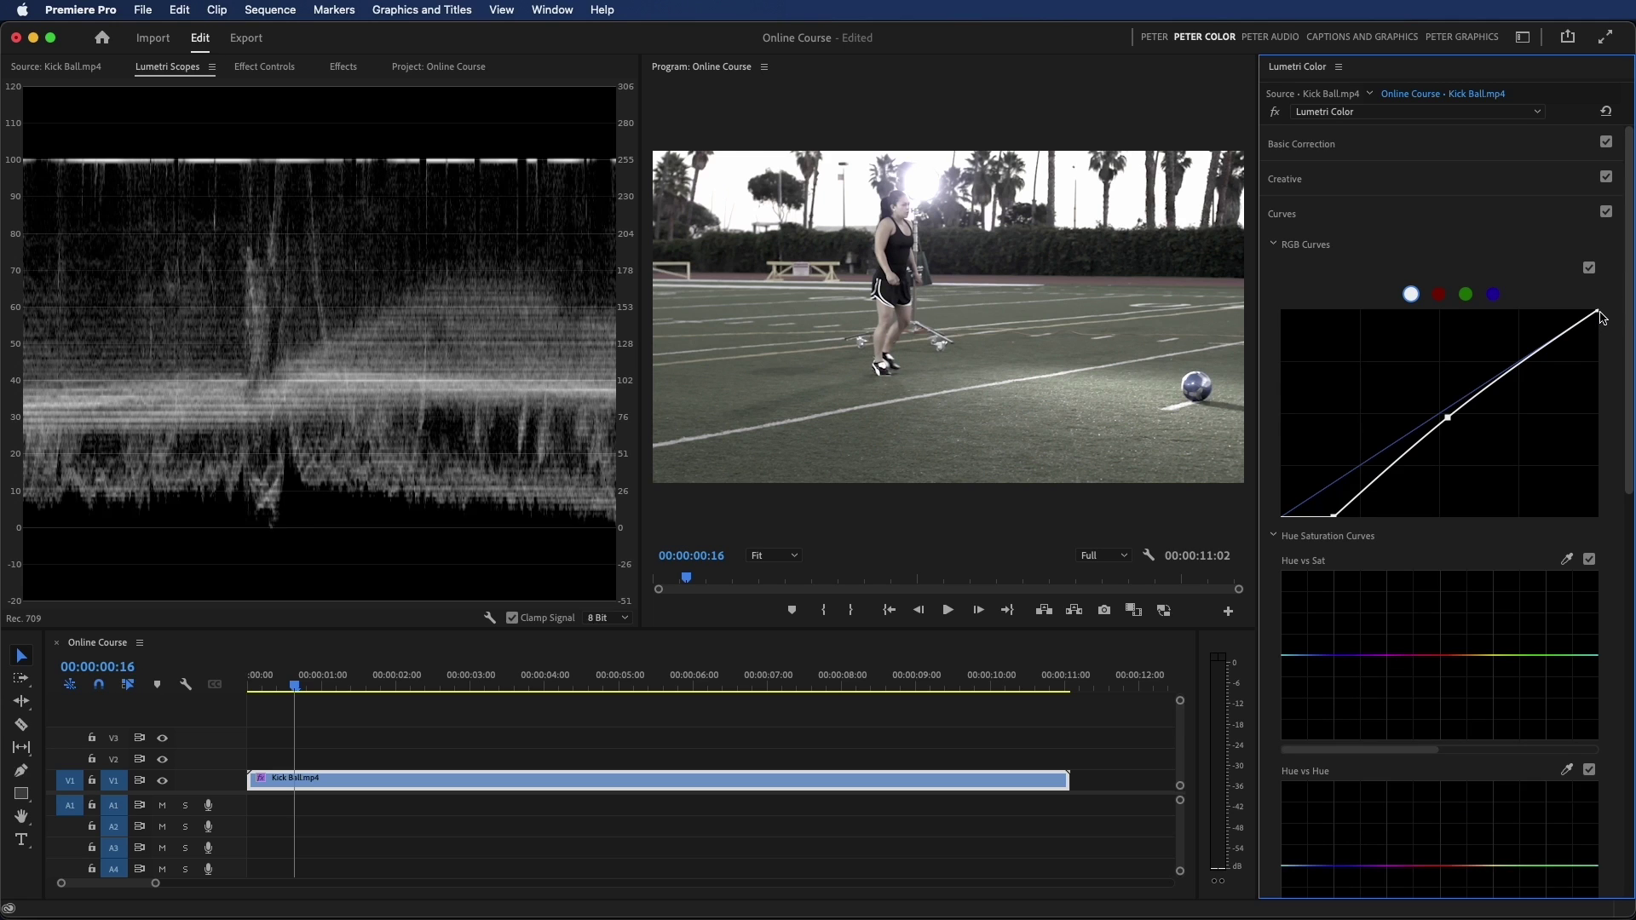
drag(1600, 315, 1617, 332)
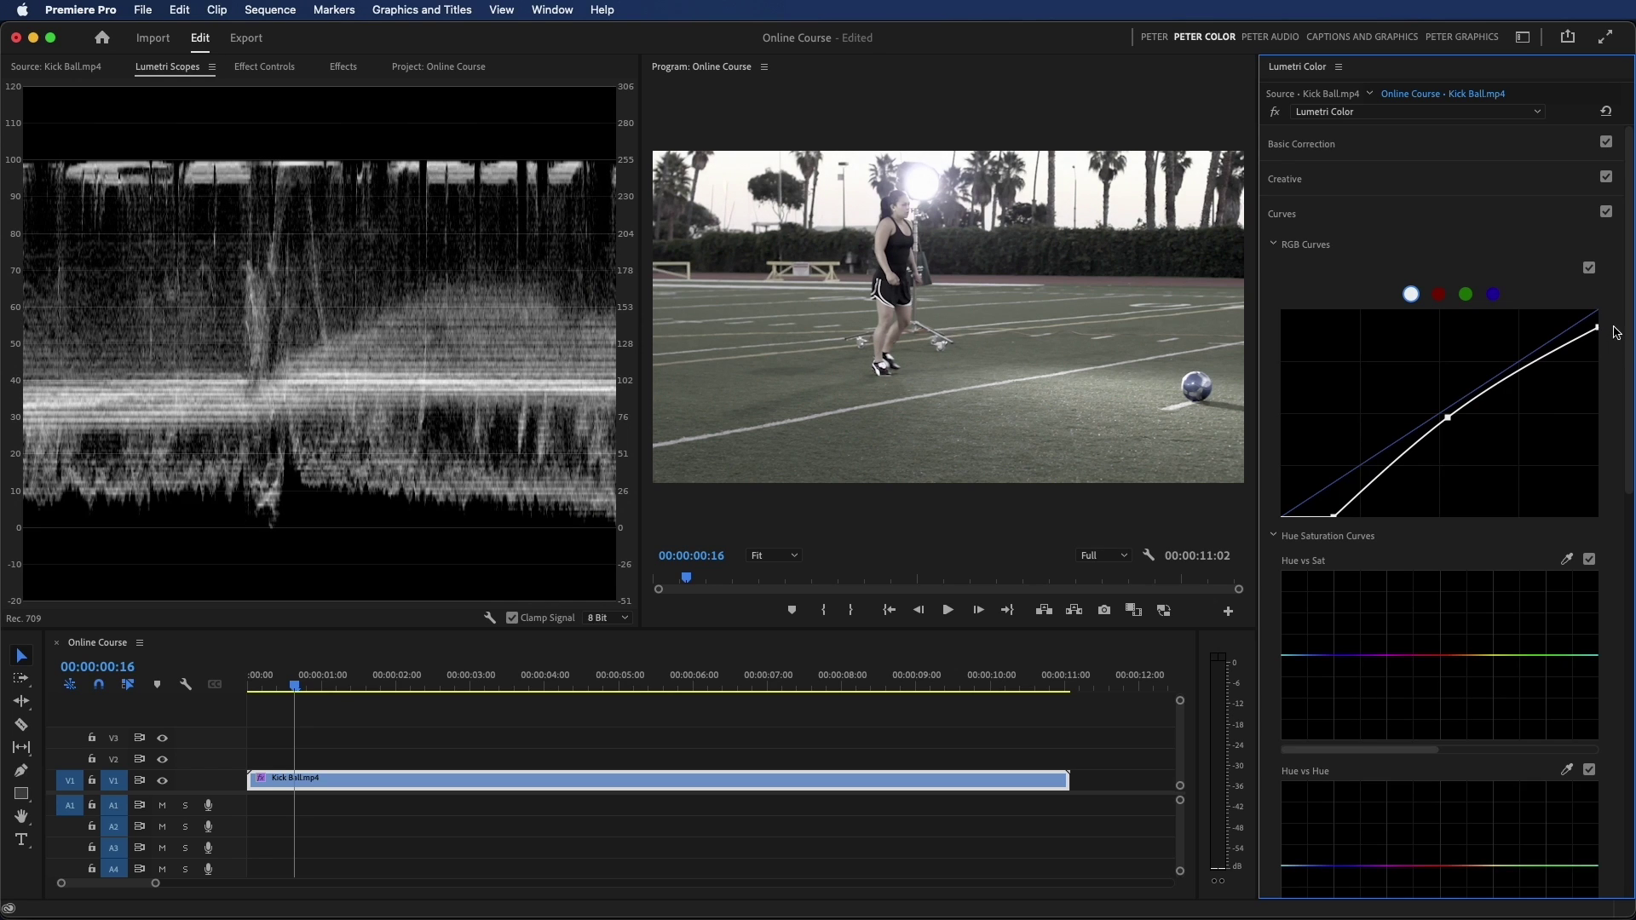
drag(1537, 366, 1536, 368)
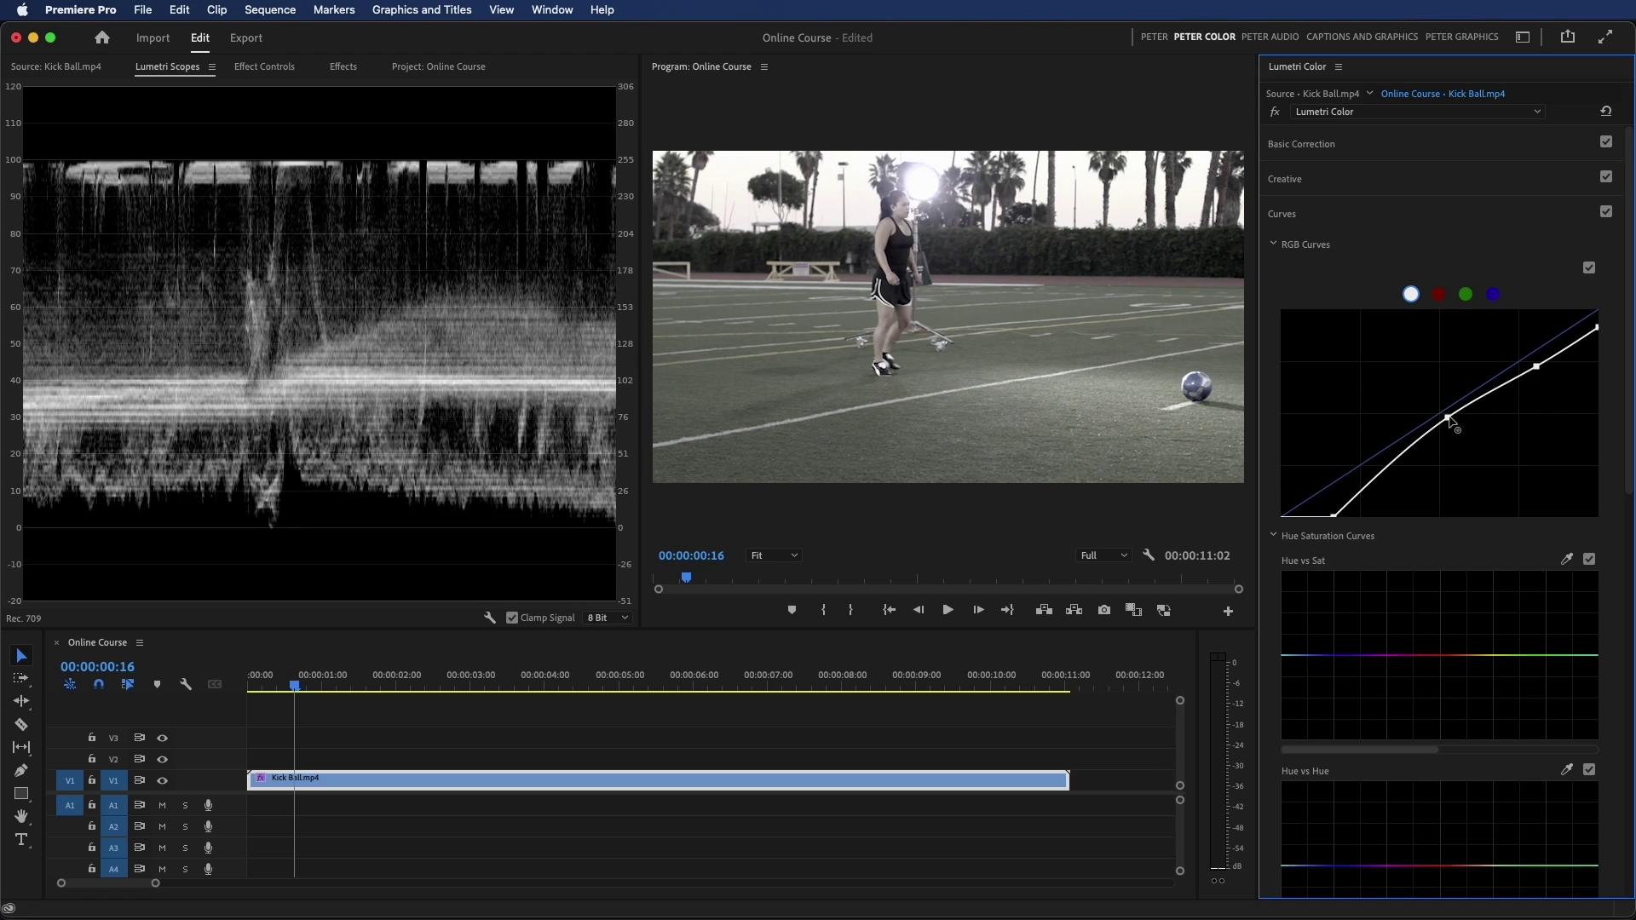
drag(1448, 418, 1451, 418)
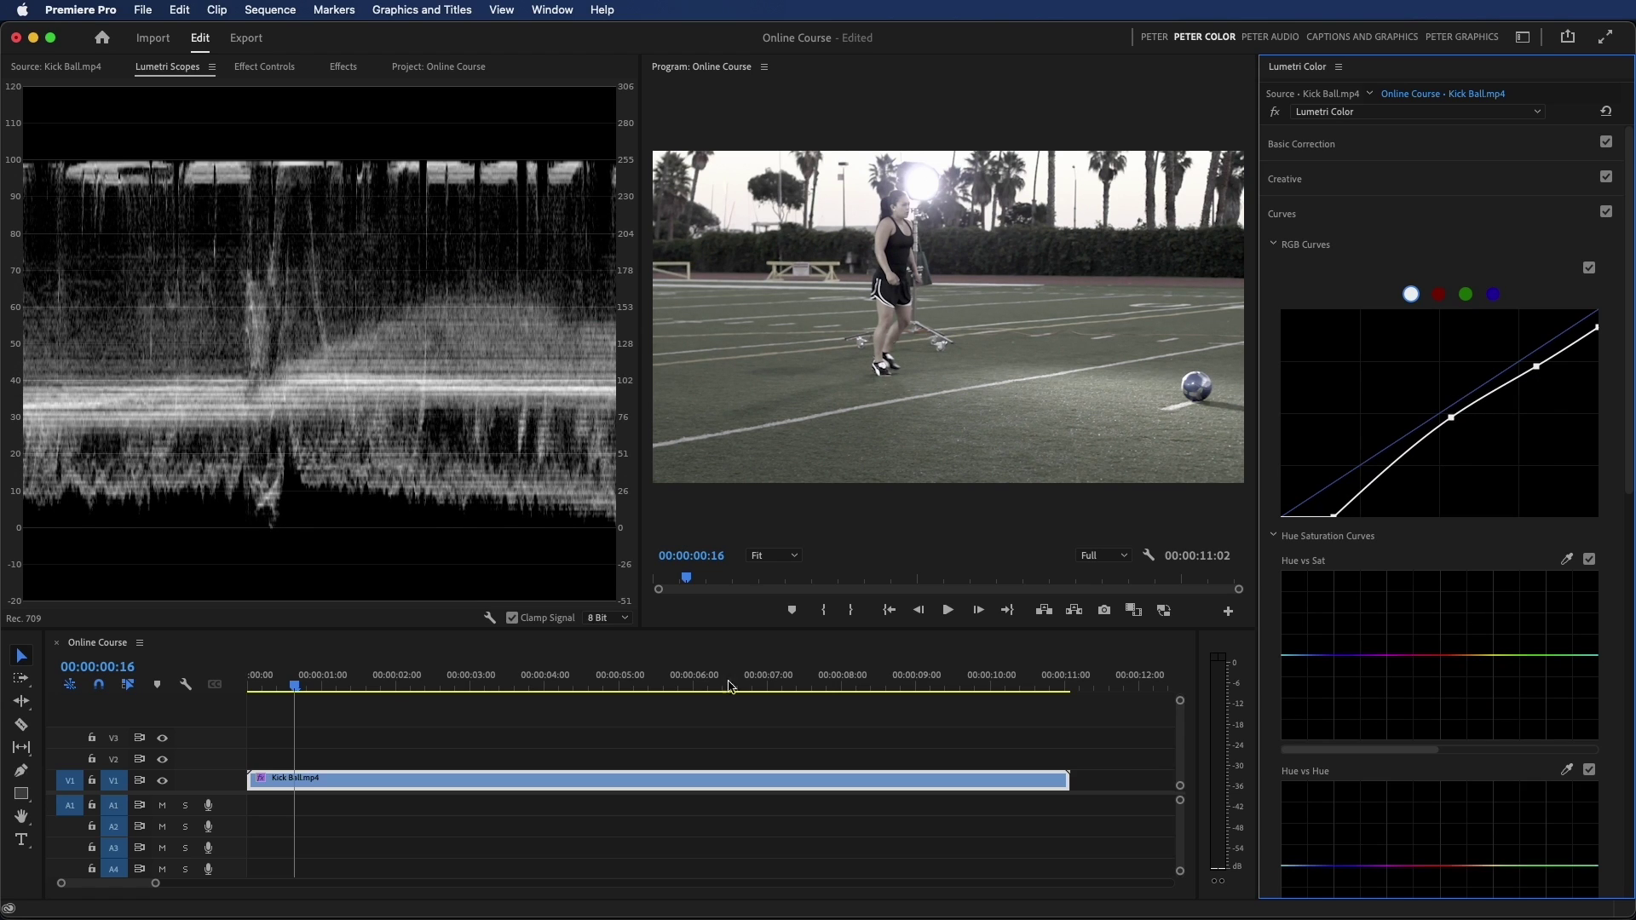
mouse_move(286, 697)
mouse_down()
mouse_move(940, 710)
mouse_move(847, 704)
mouse_up()
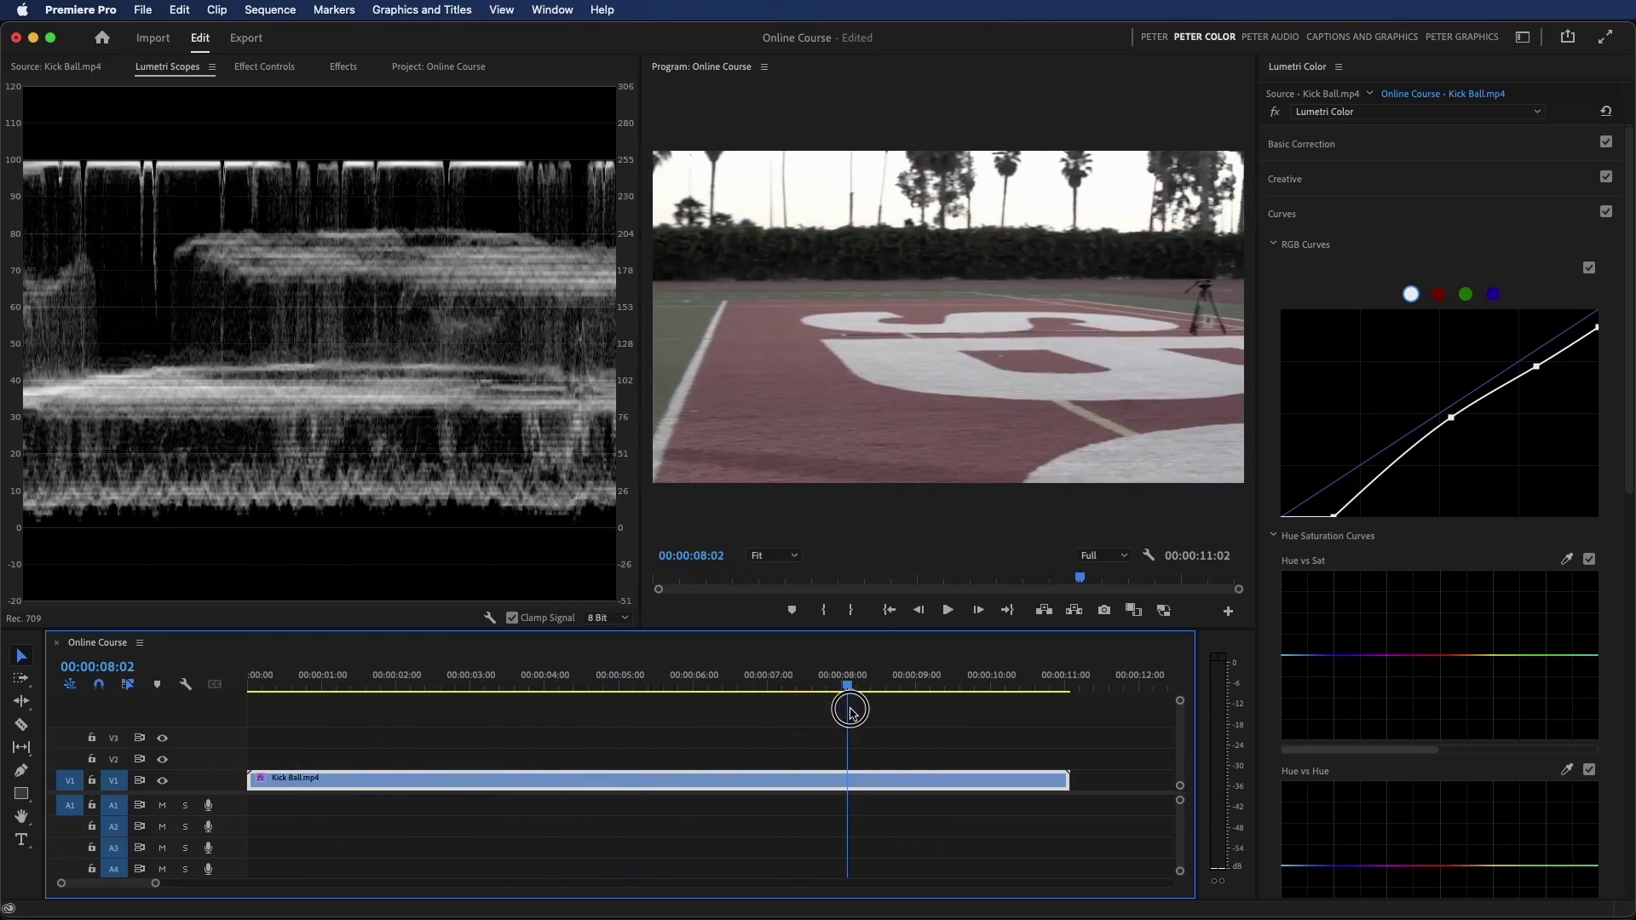
click(1590, 269)
click(1590, 269)
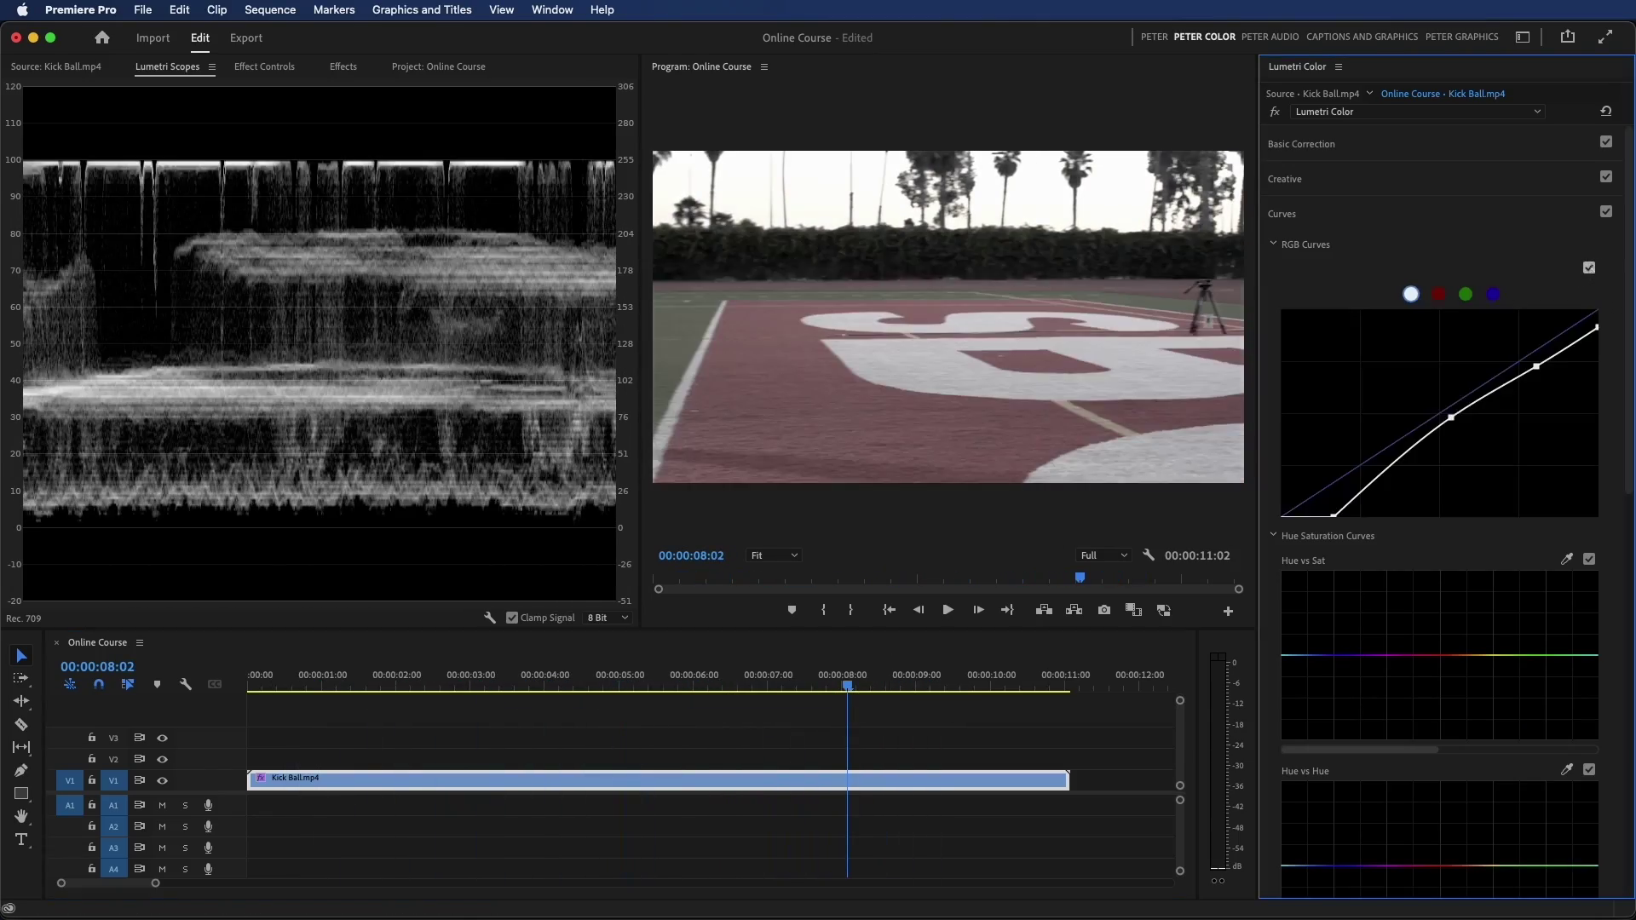
click(1591, 268)
click(1590, 269)
click(1591, 269)
click(1590, 269)
mouse_move(839, 692)
mouse_down()
mouse_move(360, 714)
mouse_move(408, 712)
mouse_up()
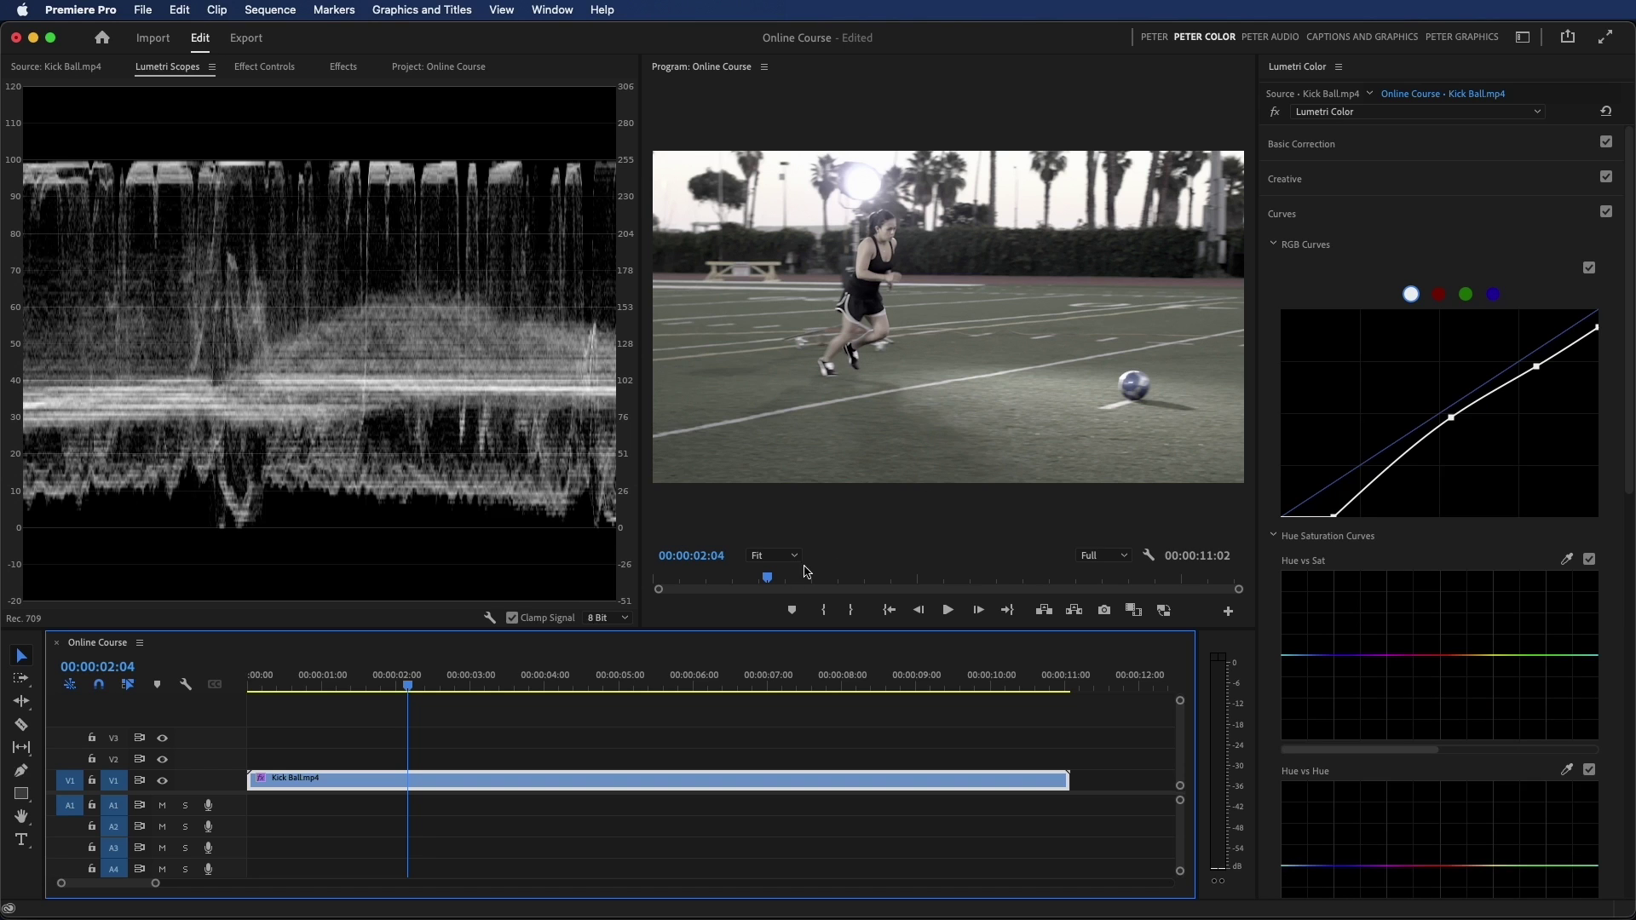
mouse_move(411, 679)
mouse_down()
mouse_move(743, 679)
mouse_move(461, 682)
mouse_up()
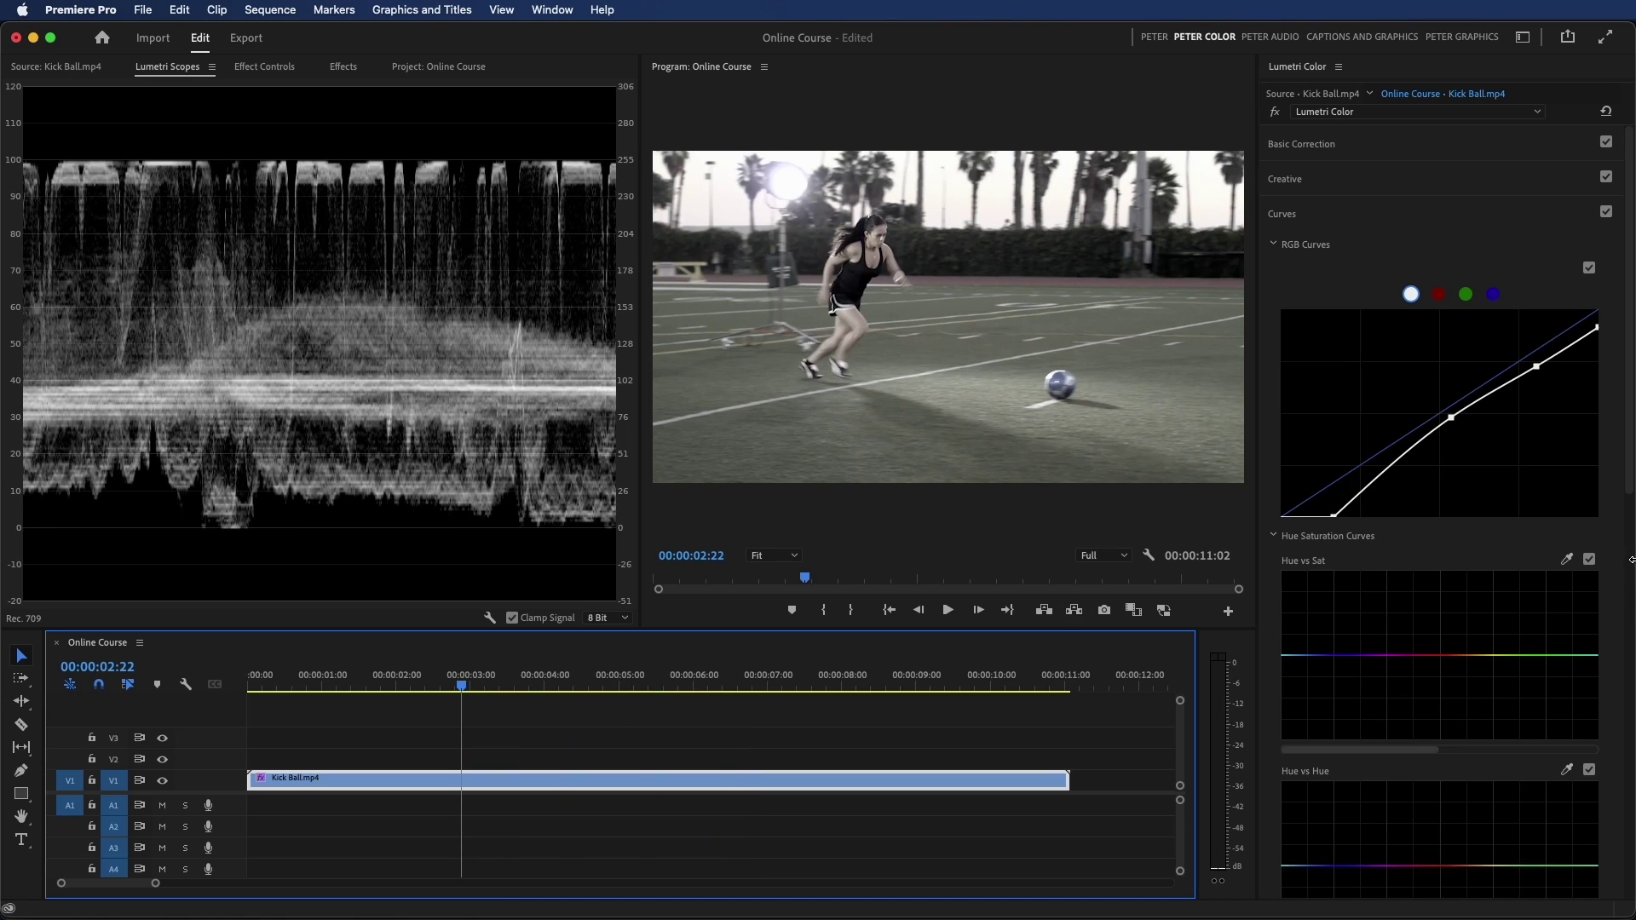
drag(1621, 464, 1571, 895)
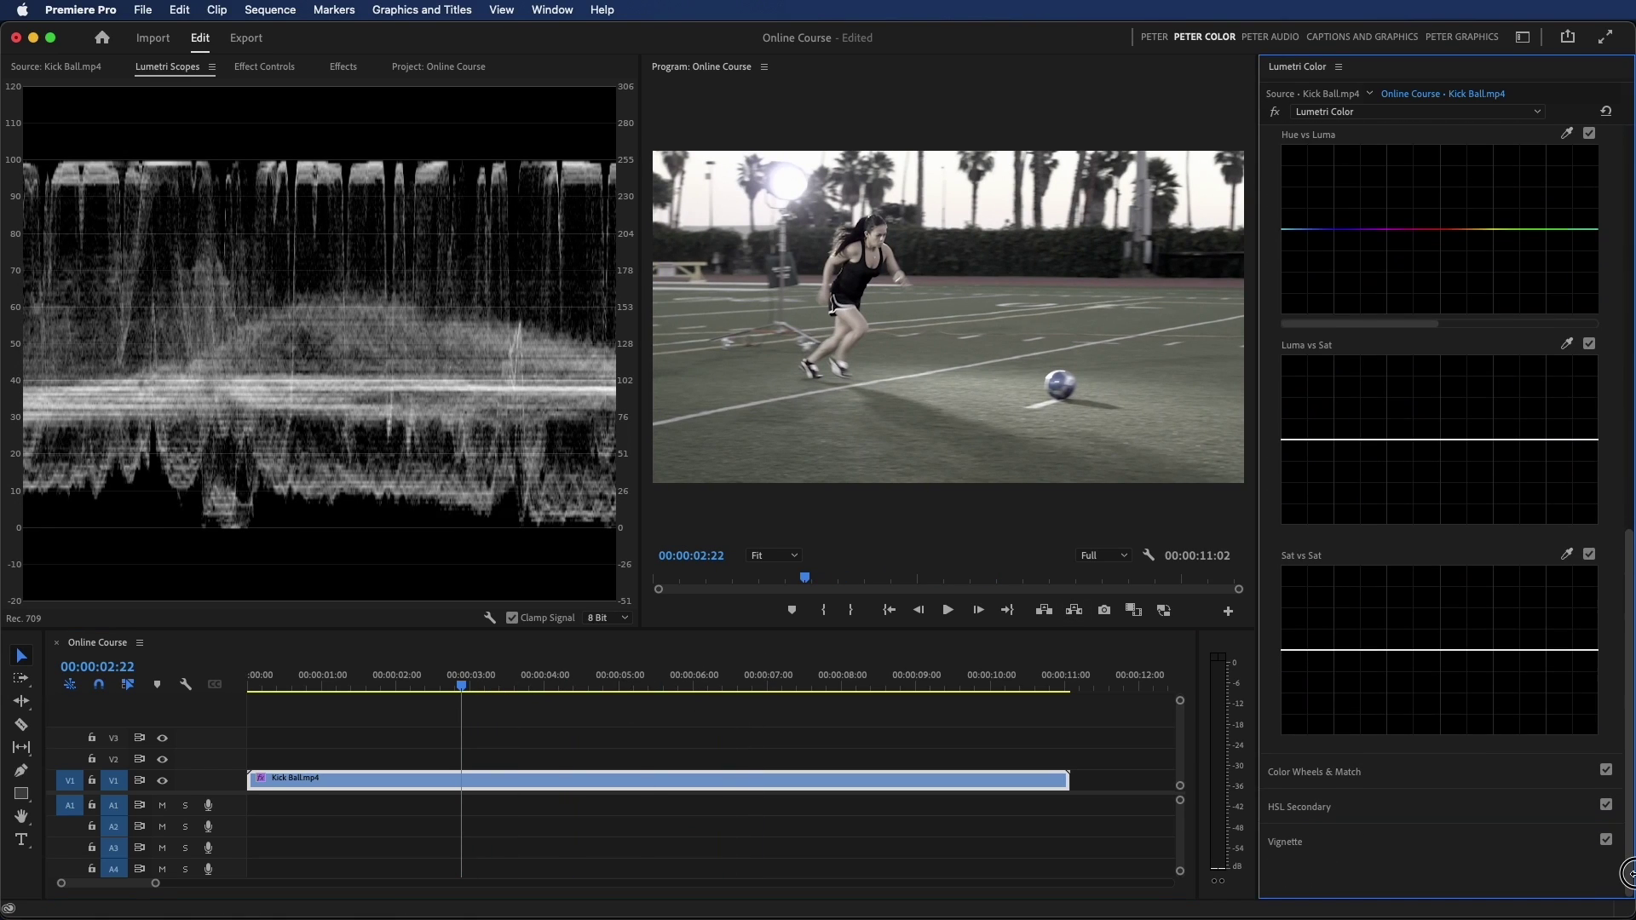
Sample the grass with the Set color eyedropper, turn on Color/Gray, and add more grass tones
click(1324, 808)
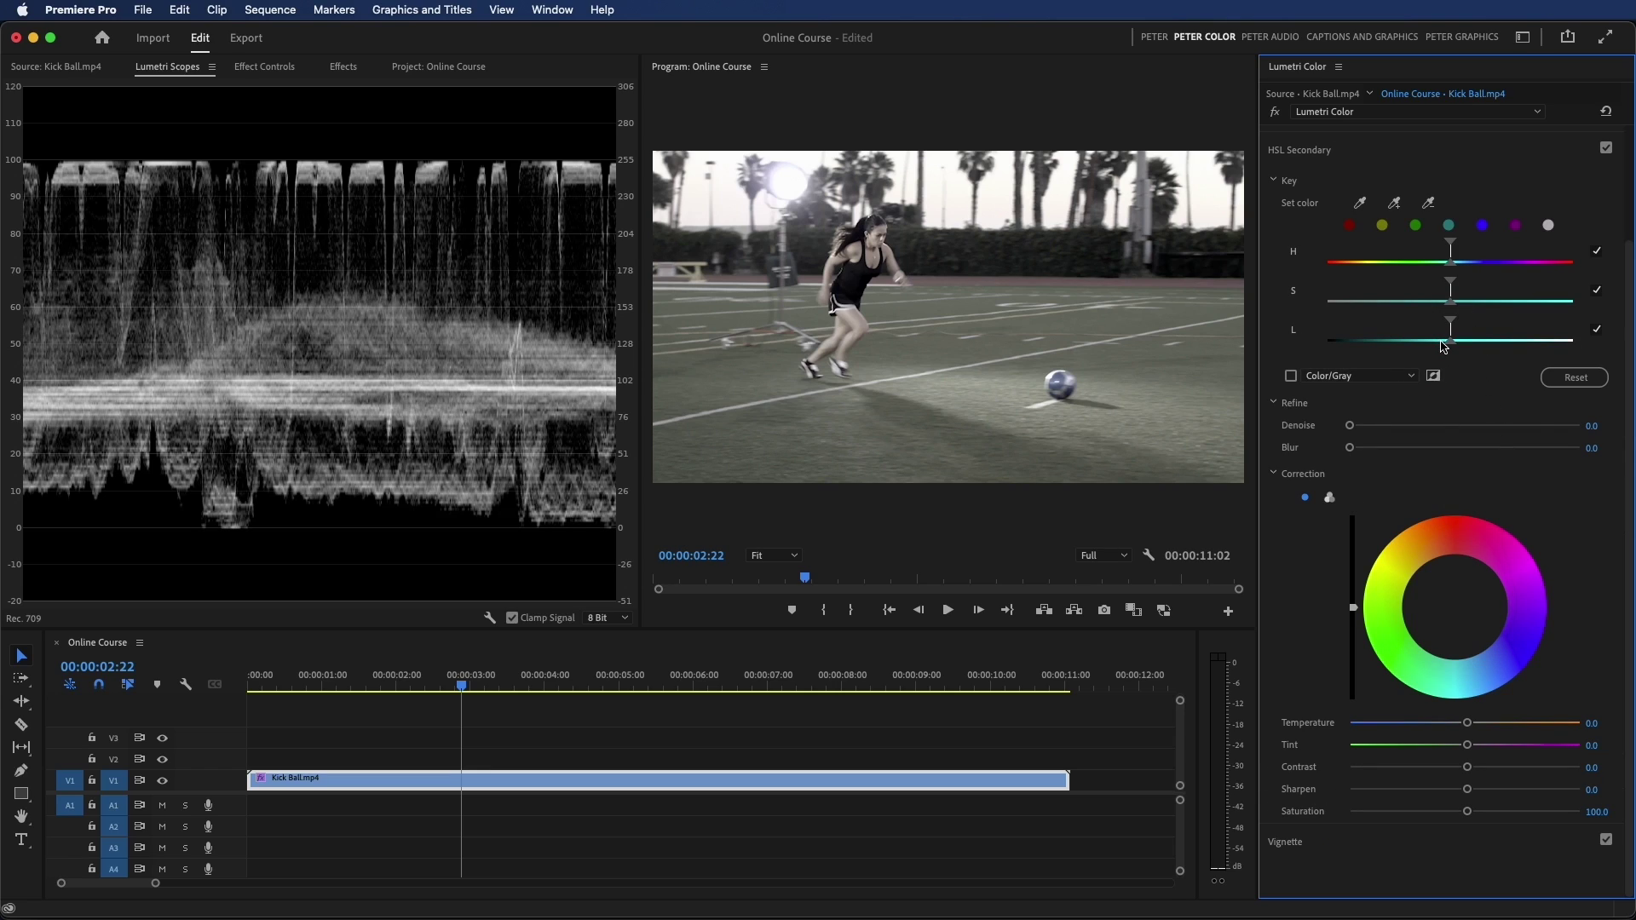
click(1361, 203)
click(813, 420)
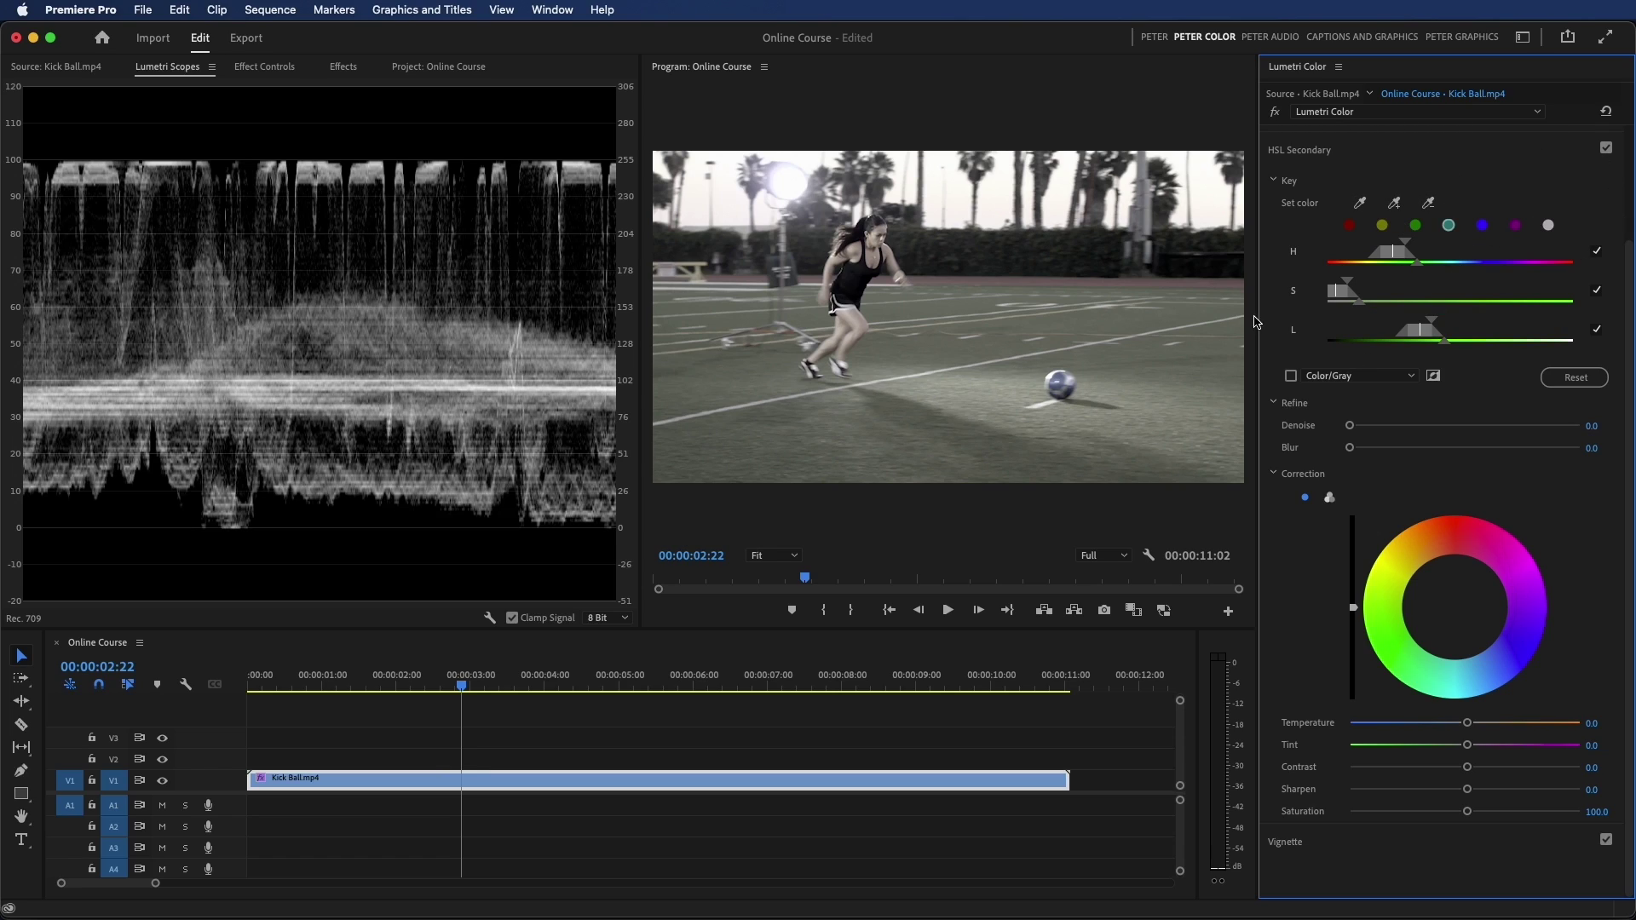
click(1290, 376)
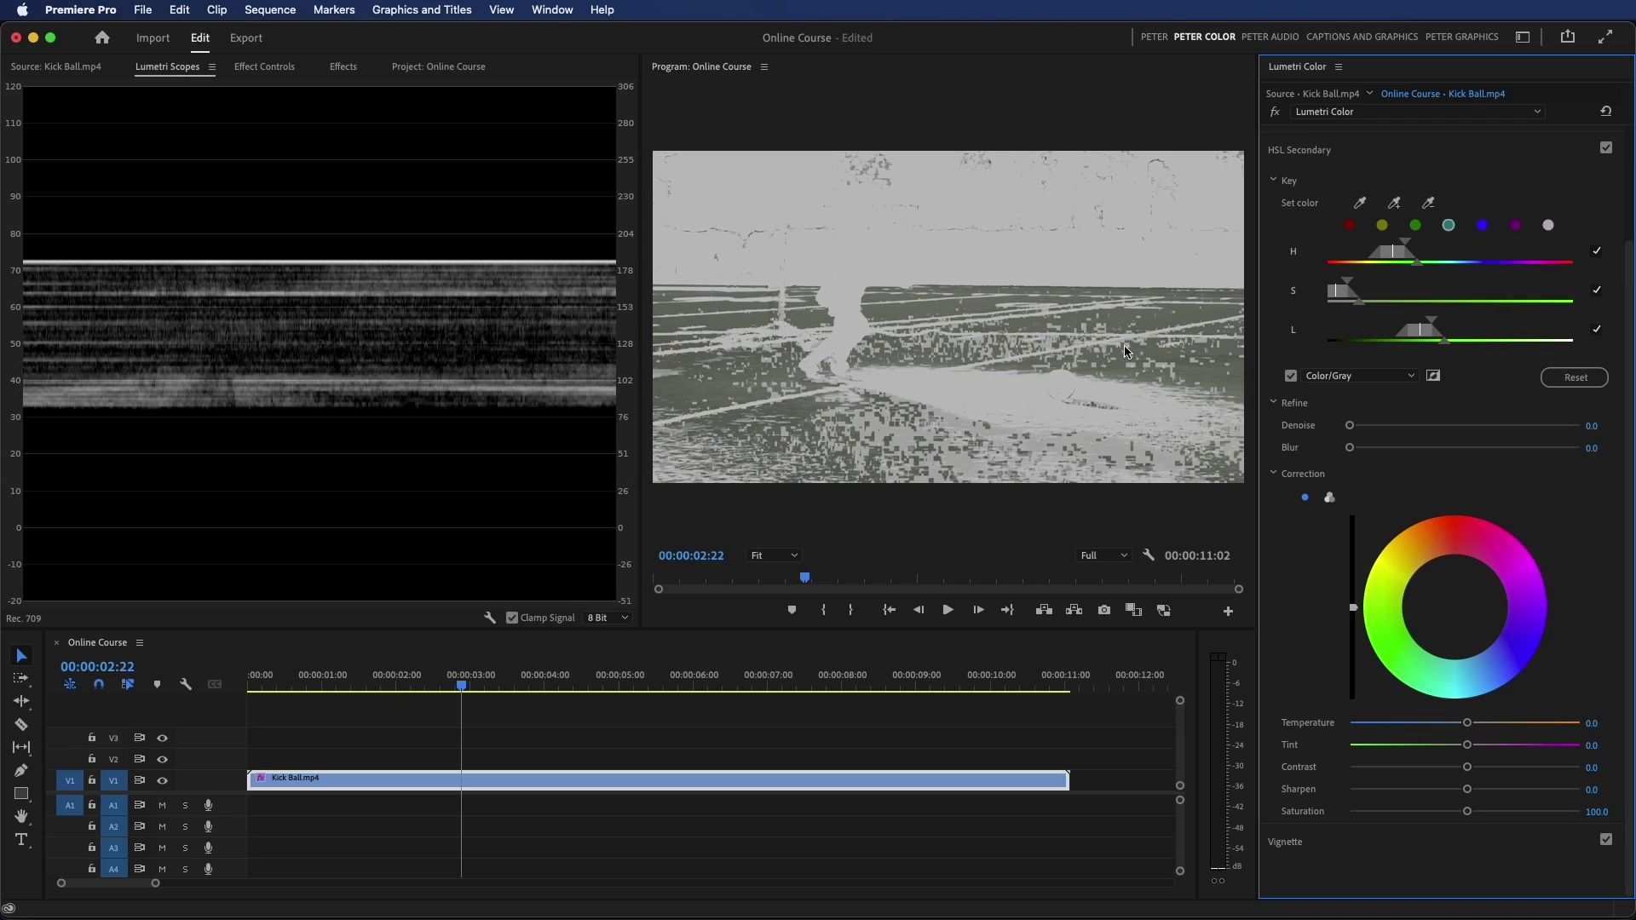
click(1394, 202)
click(1133, 395)
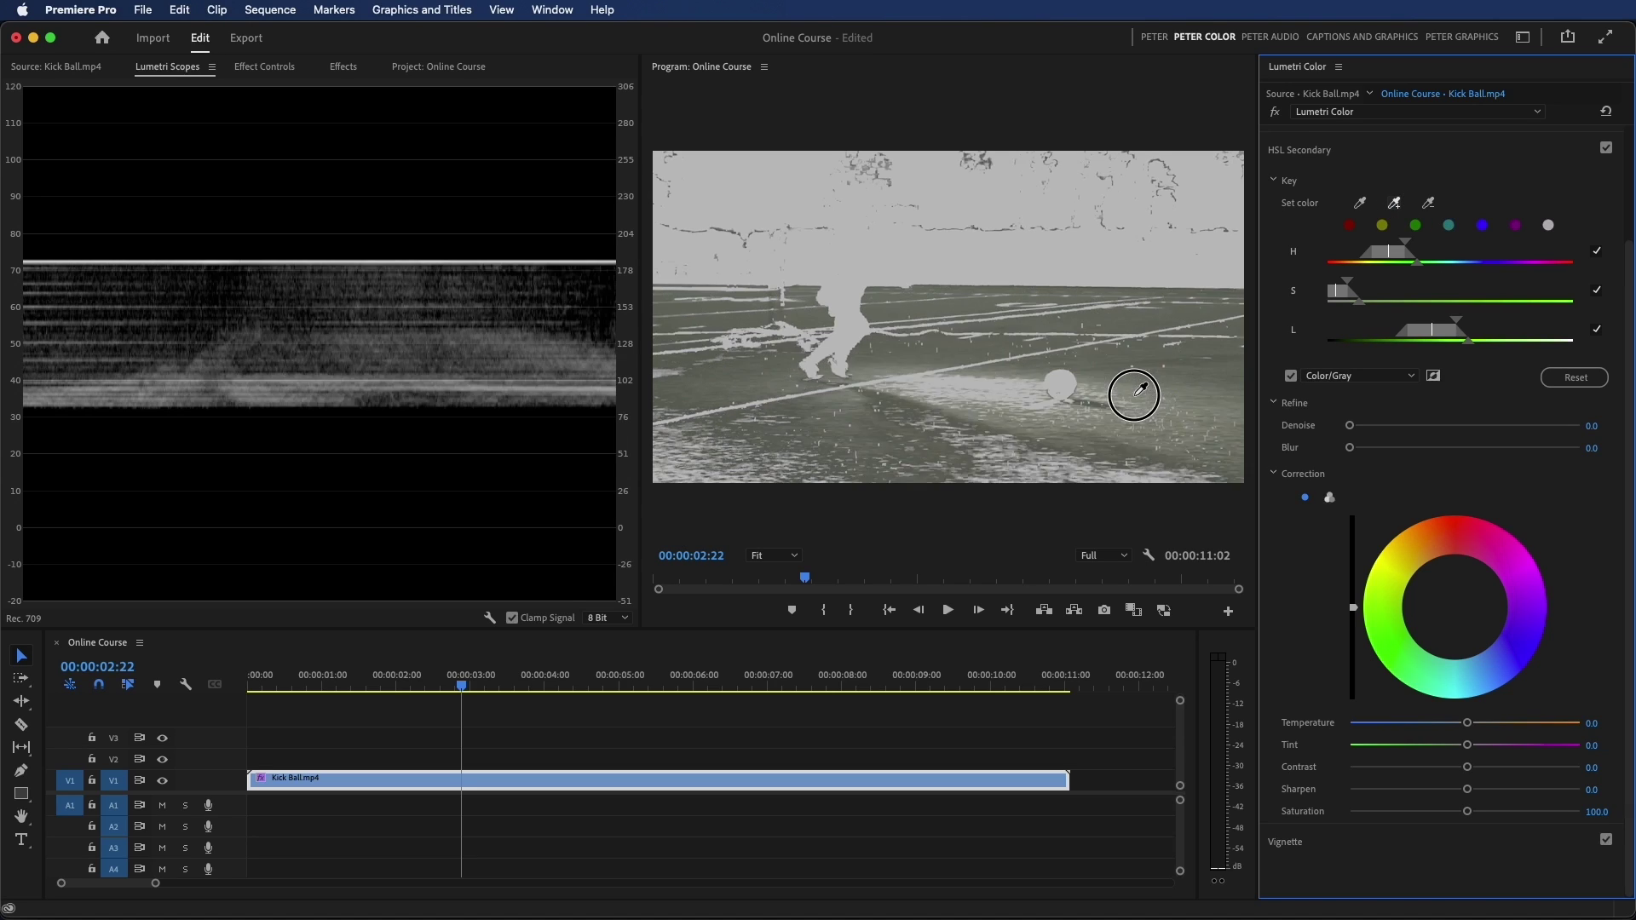
click(1112, 409)
click(1048, 445)
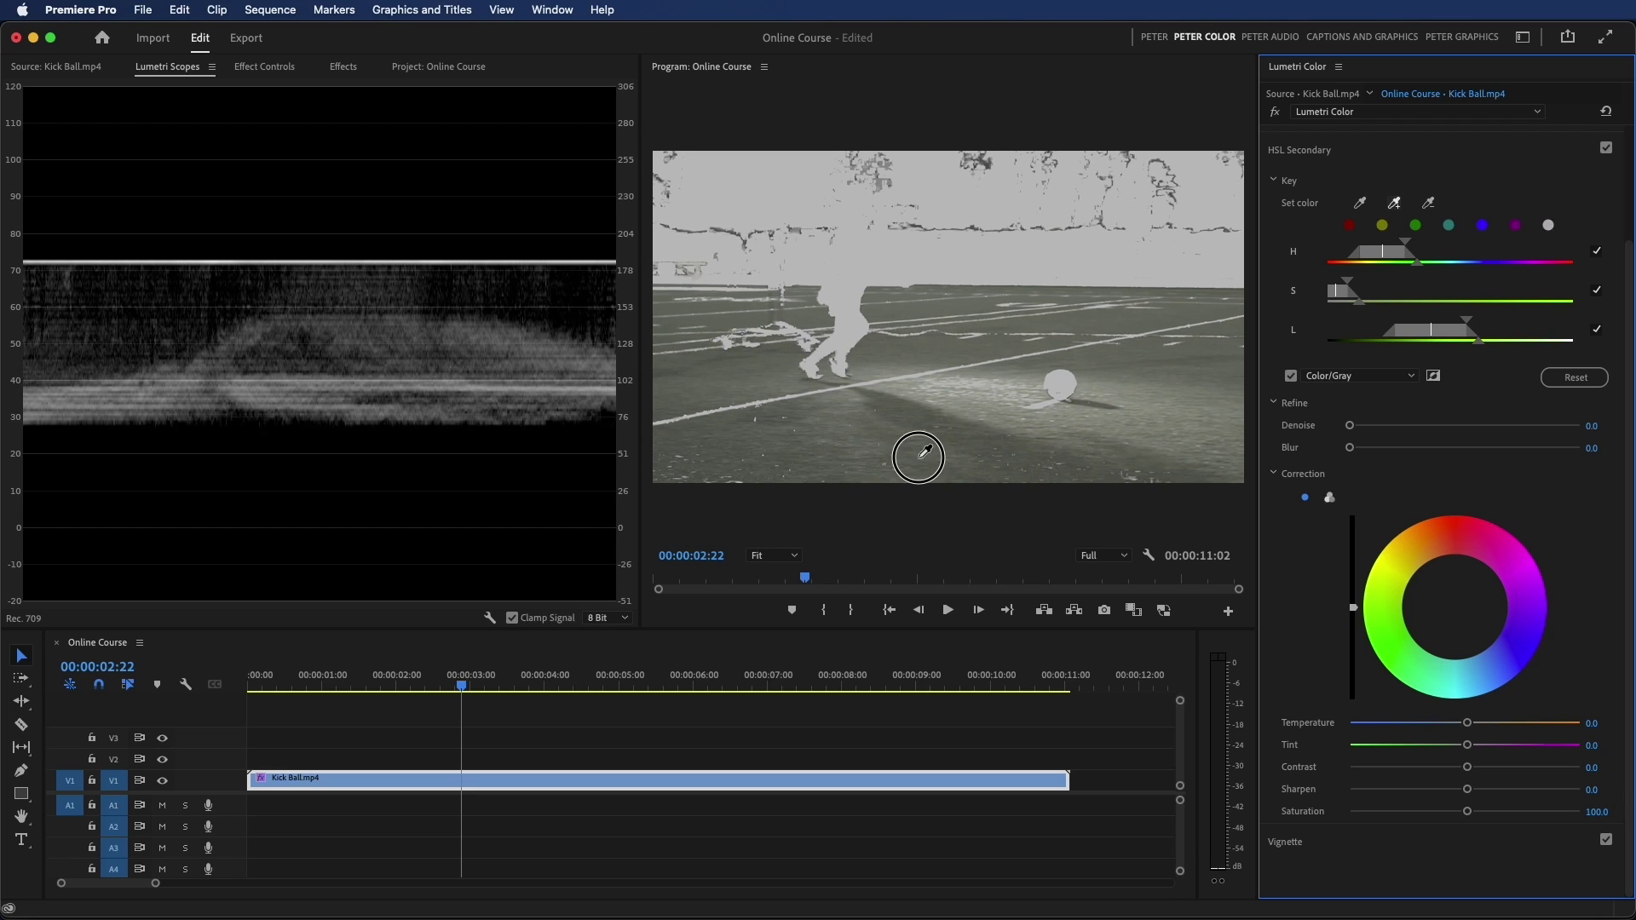
click(910, 417)
Refine the grass key by excluding the player's tones and resampling across the field
click(1431, 200)
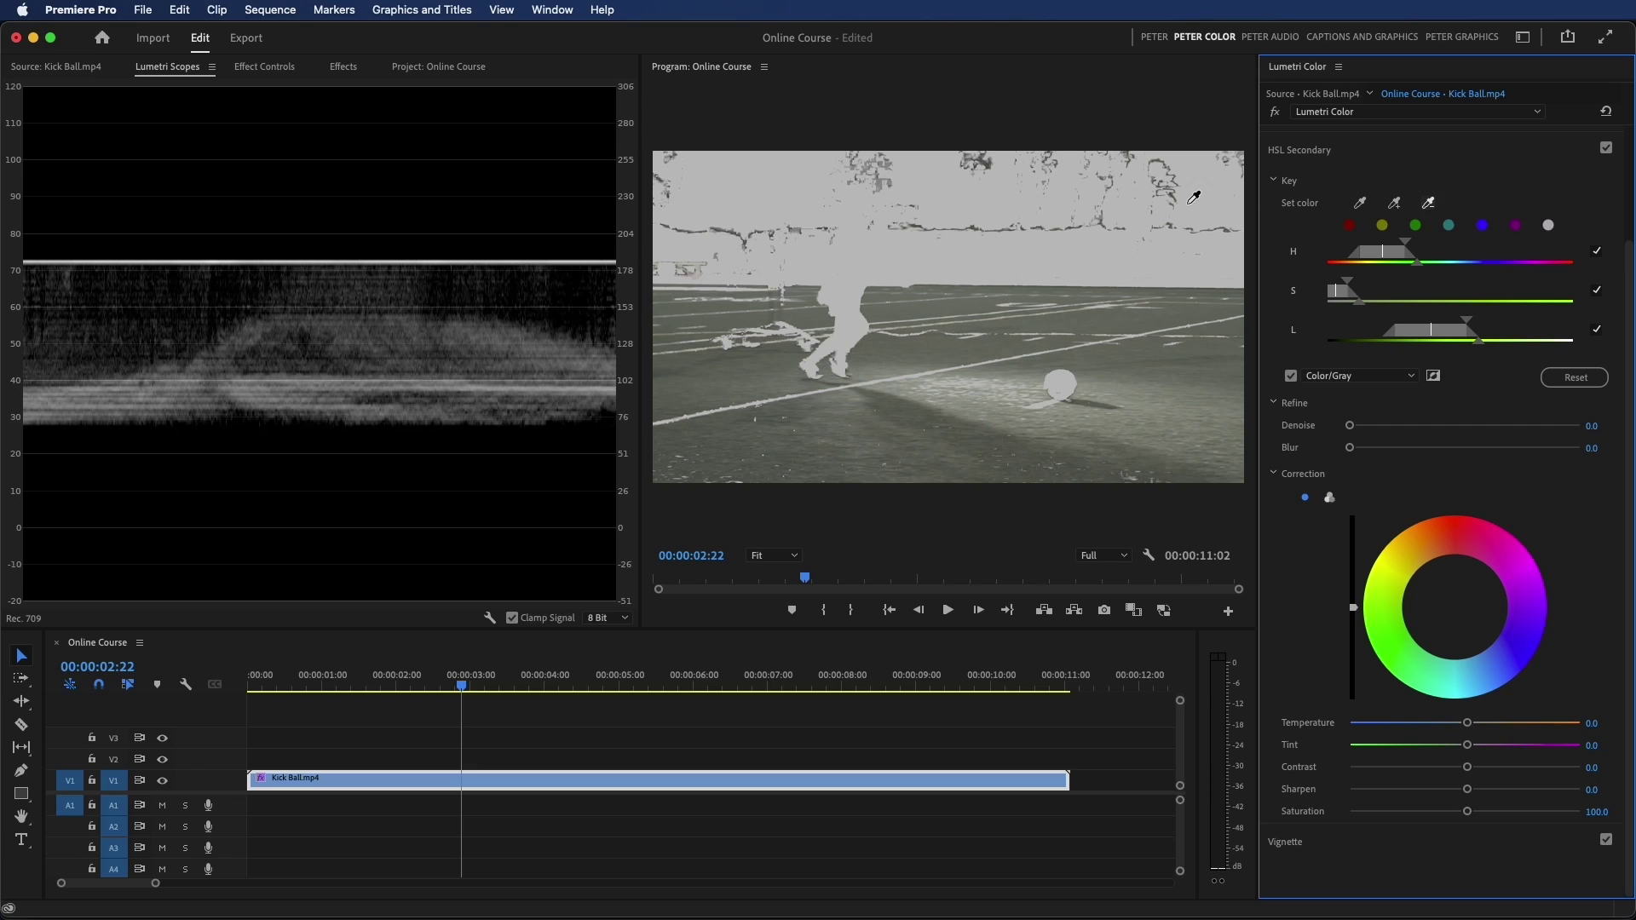
click(1176, 195)
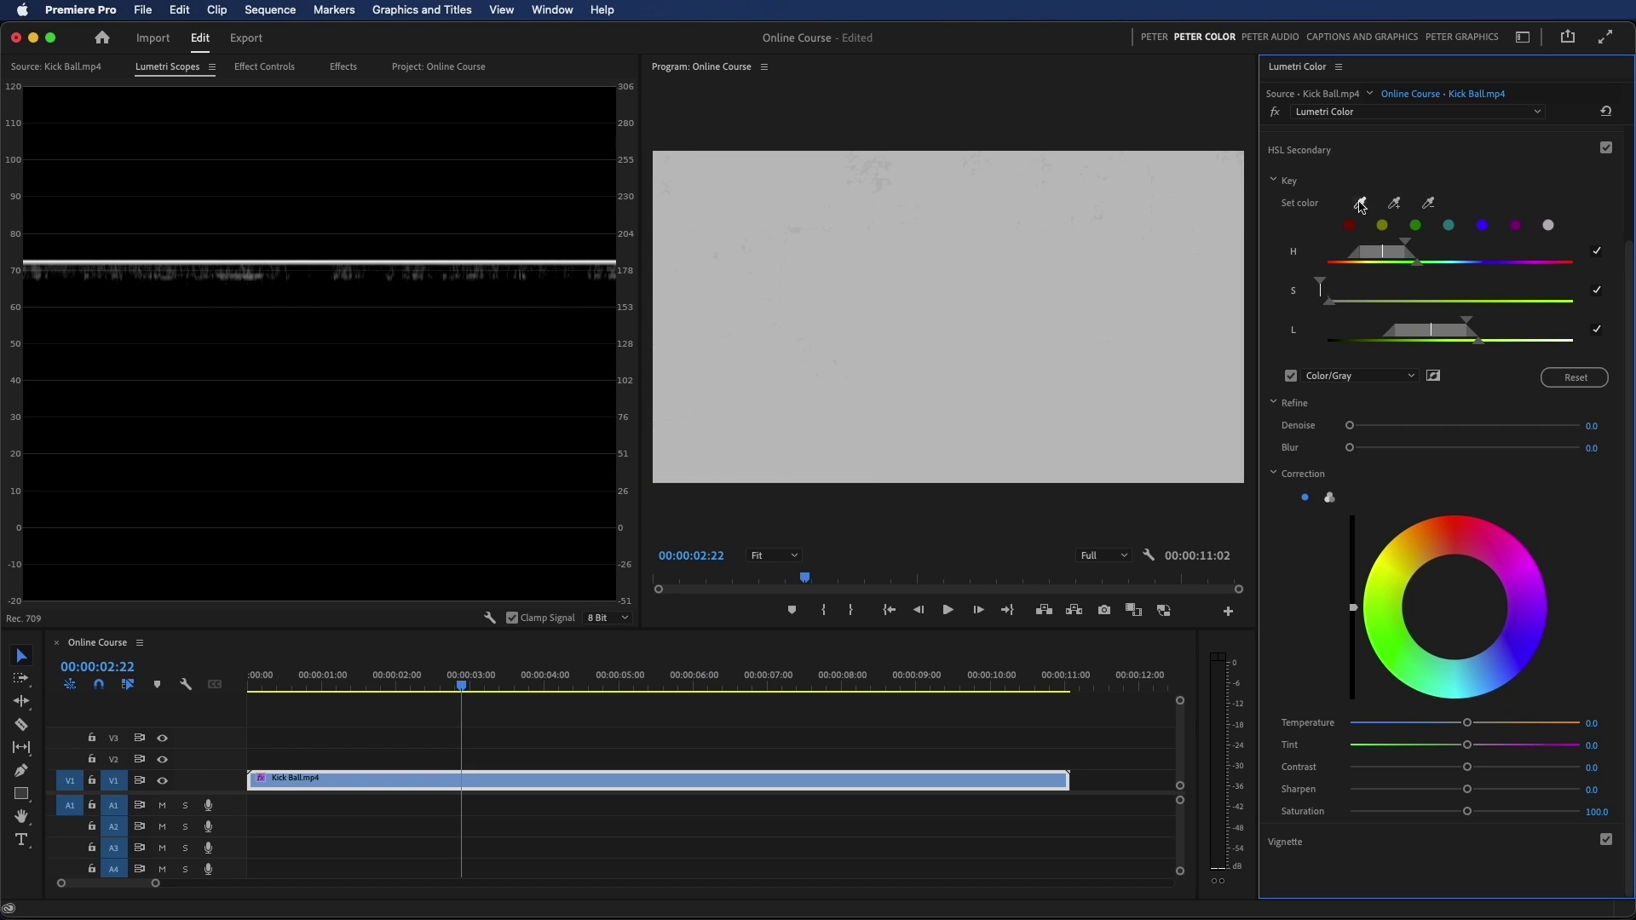
click(1009, 428)
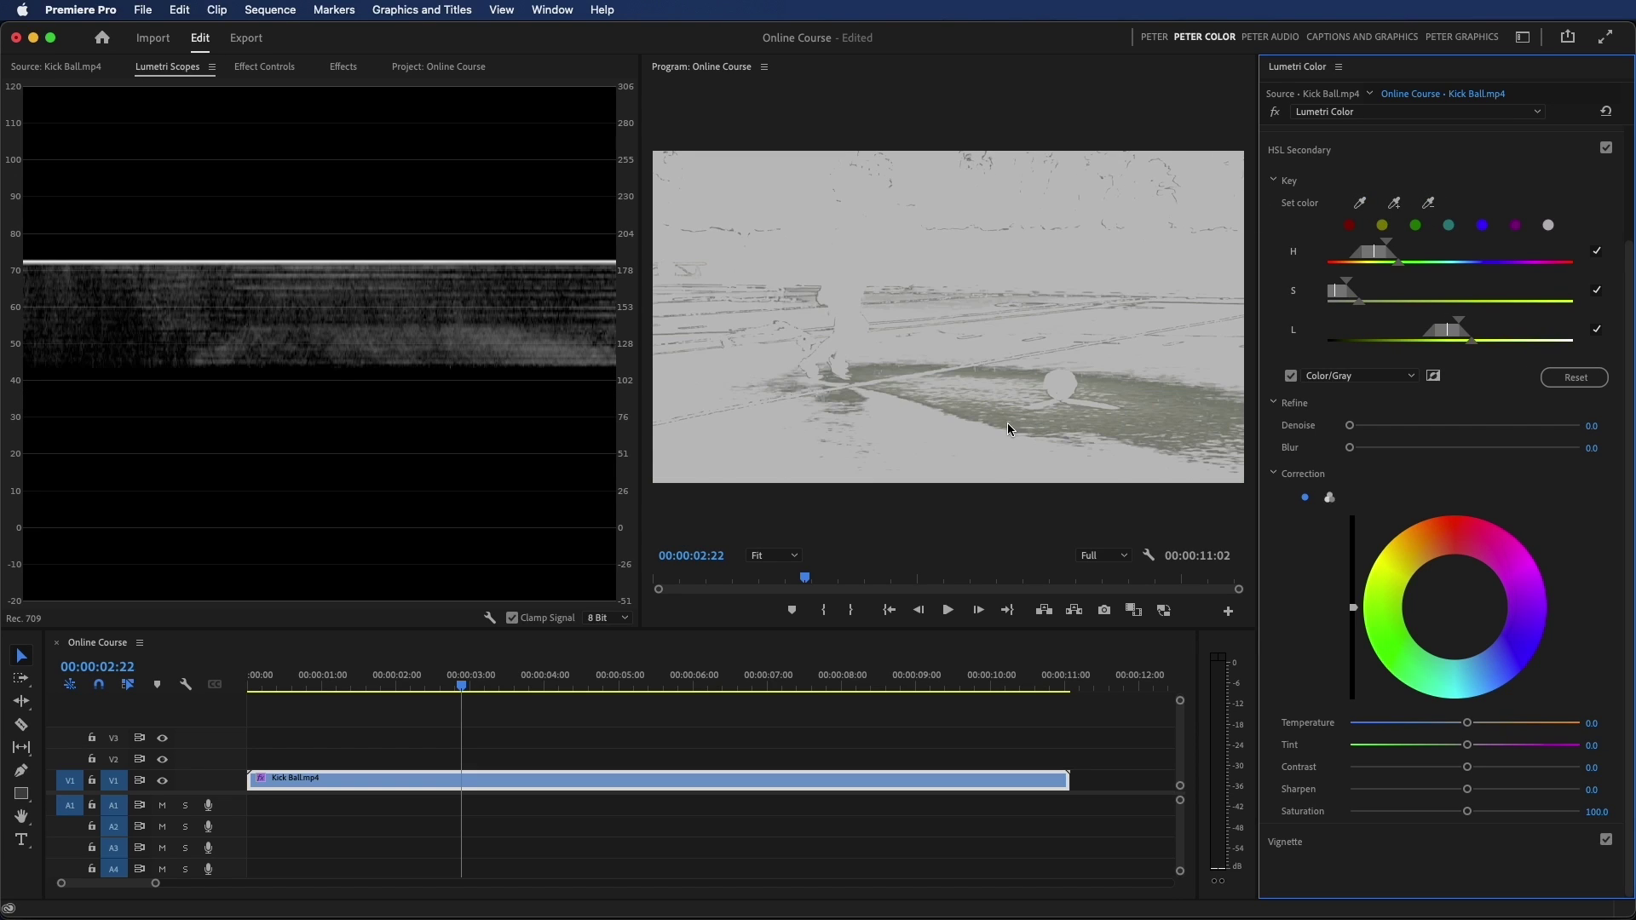
click(1396, 205)
click(1136, 412)
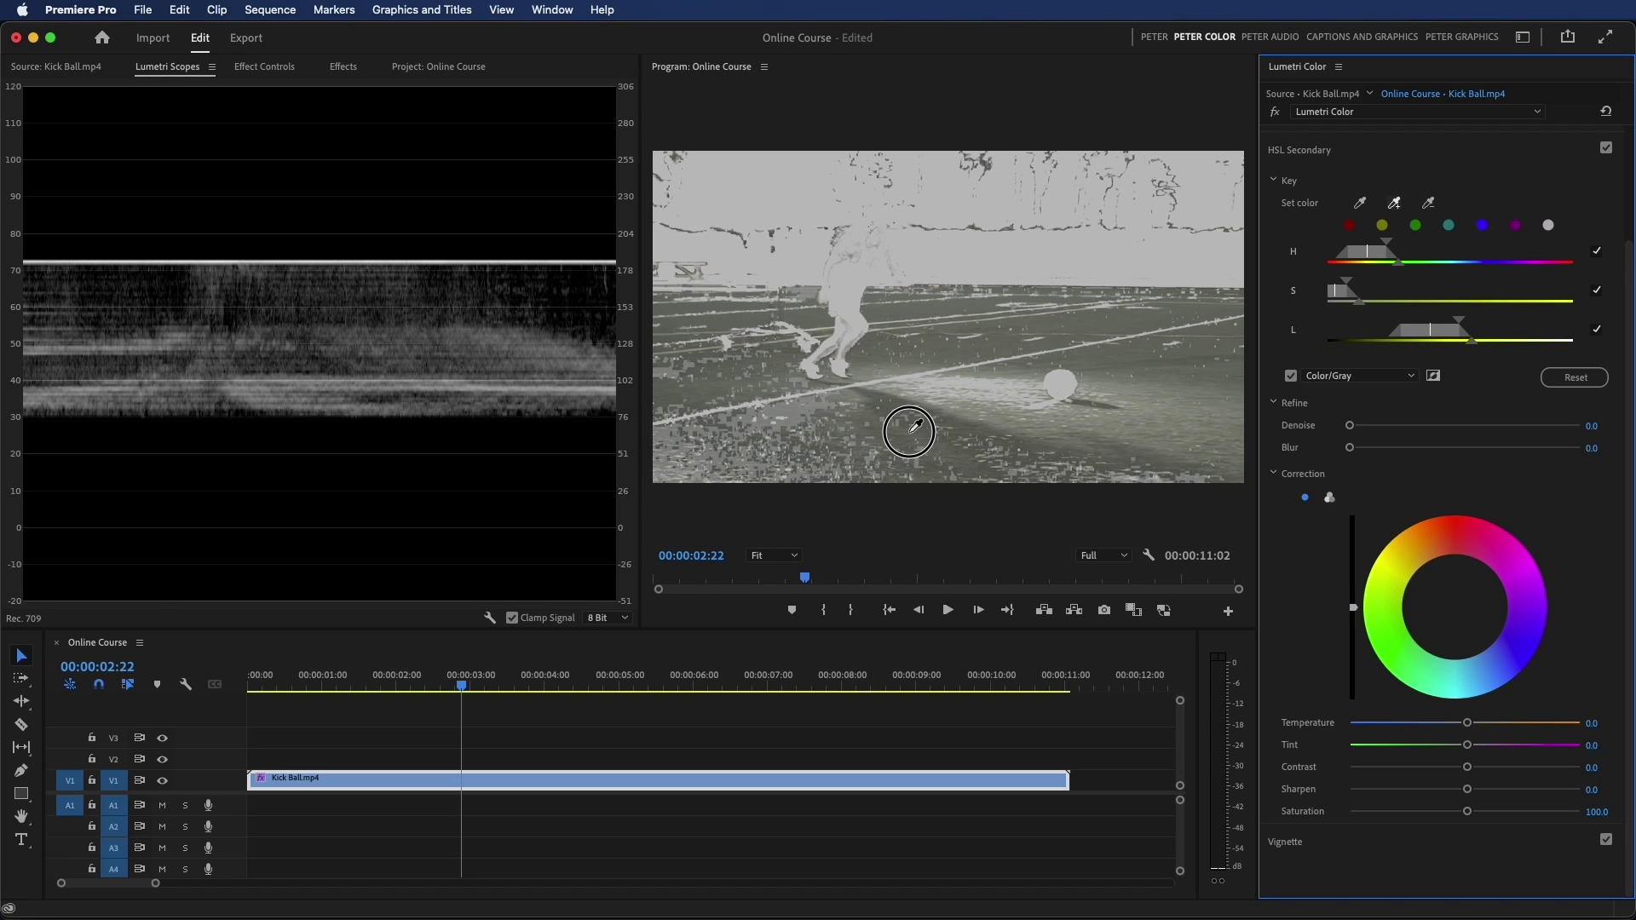
drag(913, 430, 759, 417)
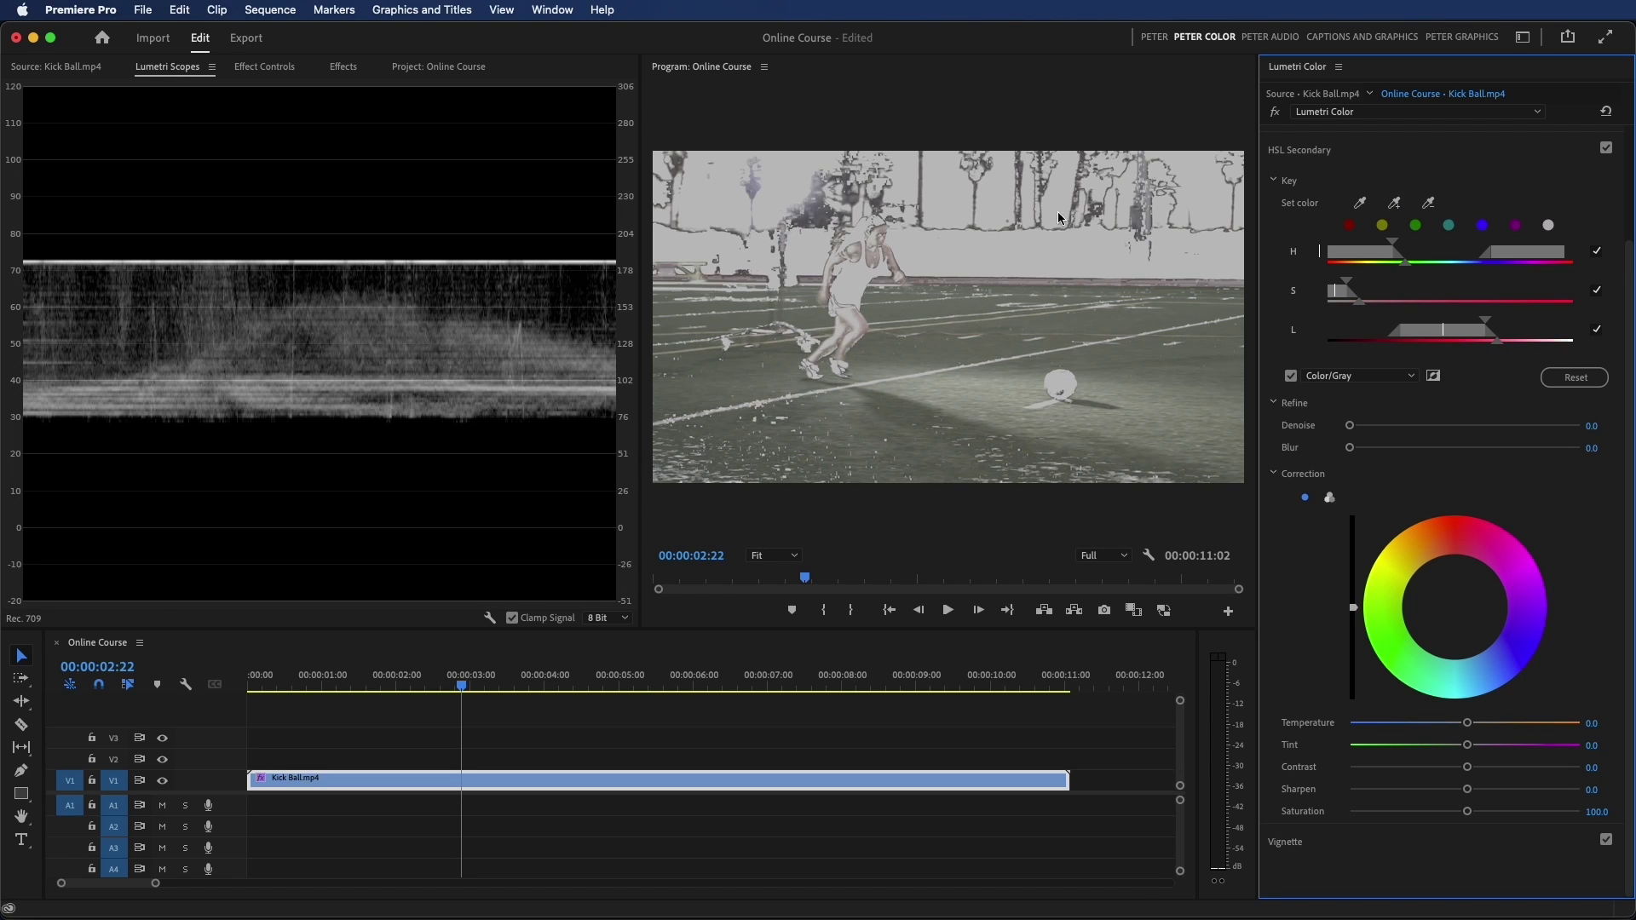
click(1428, 202)
click(861, 253)
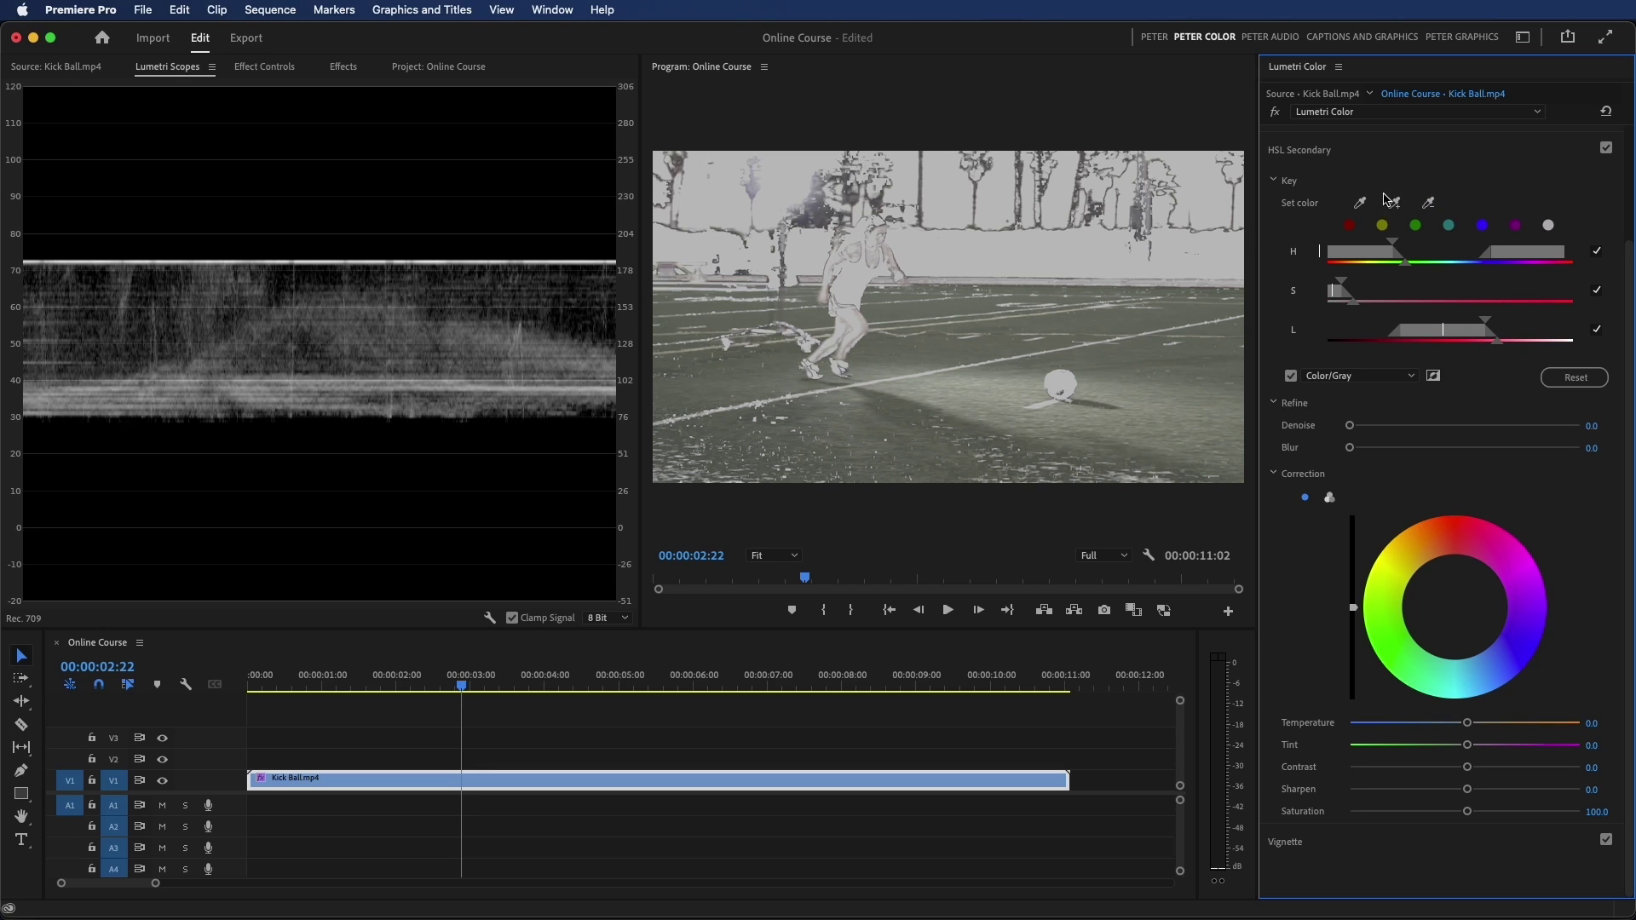
drag(914, 256, 879, 264)
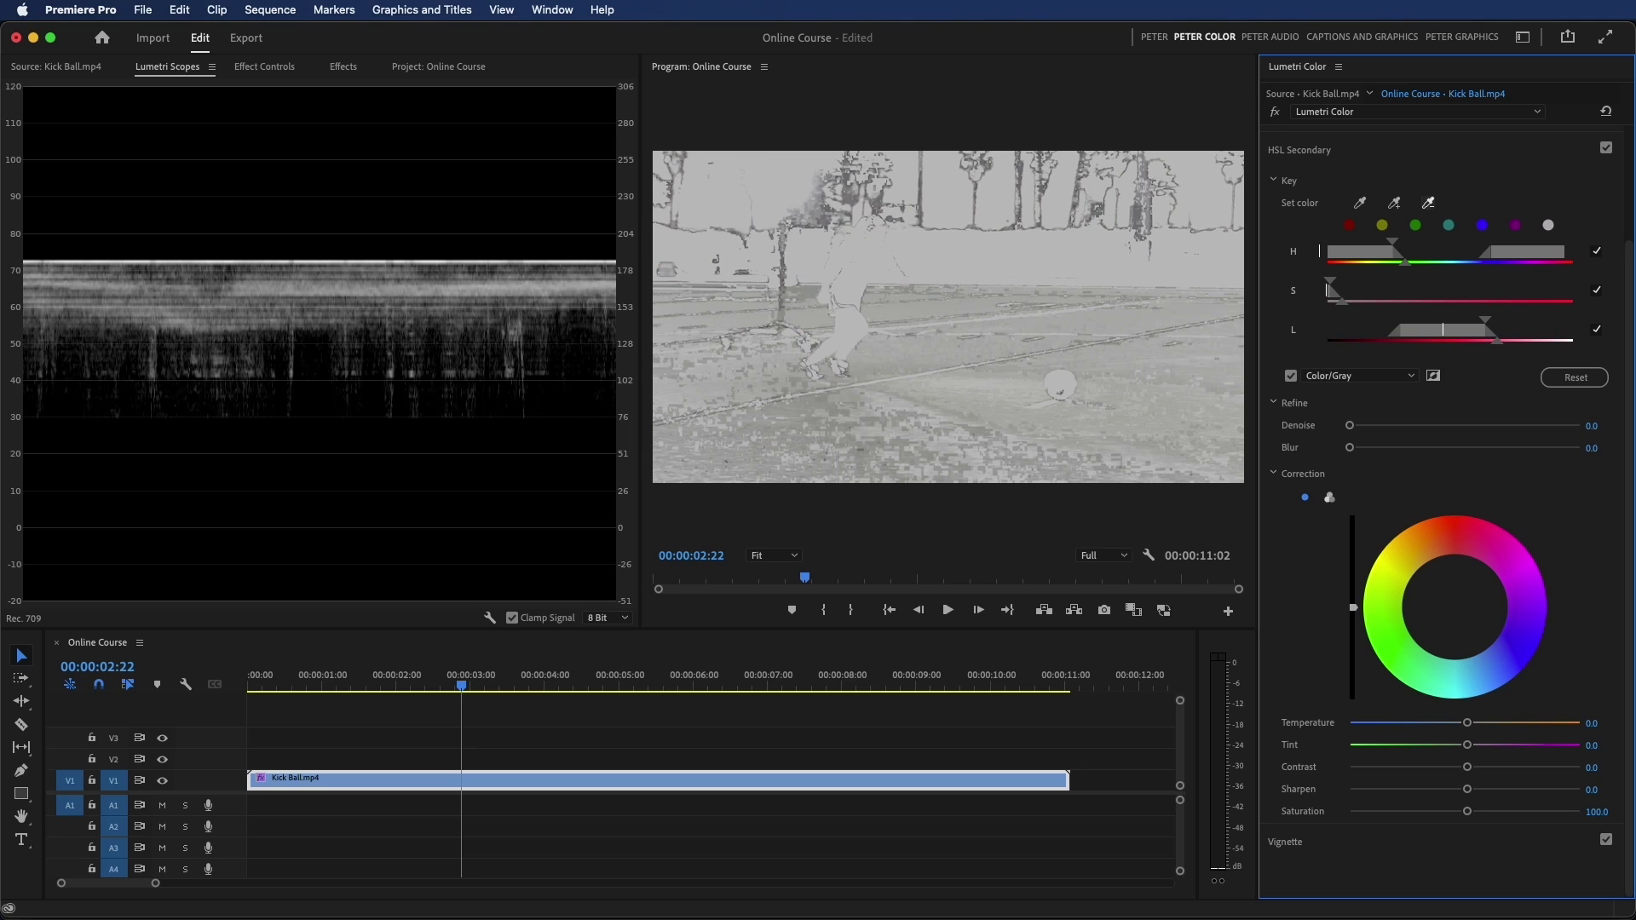
click(1360, 202)
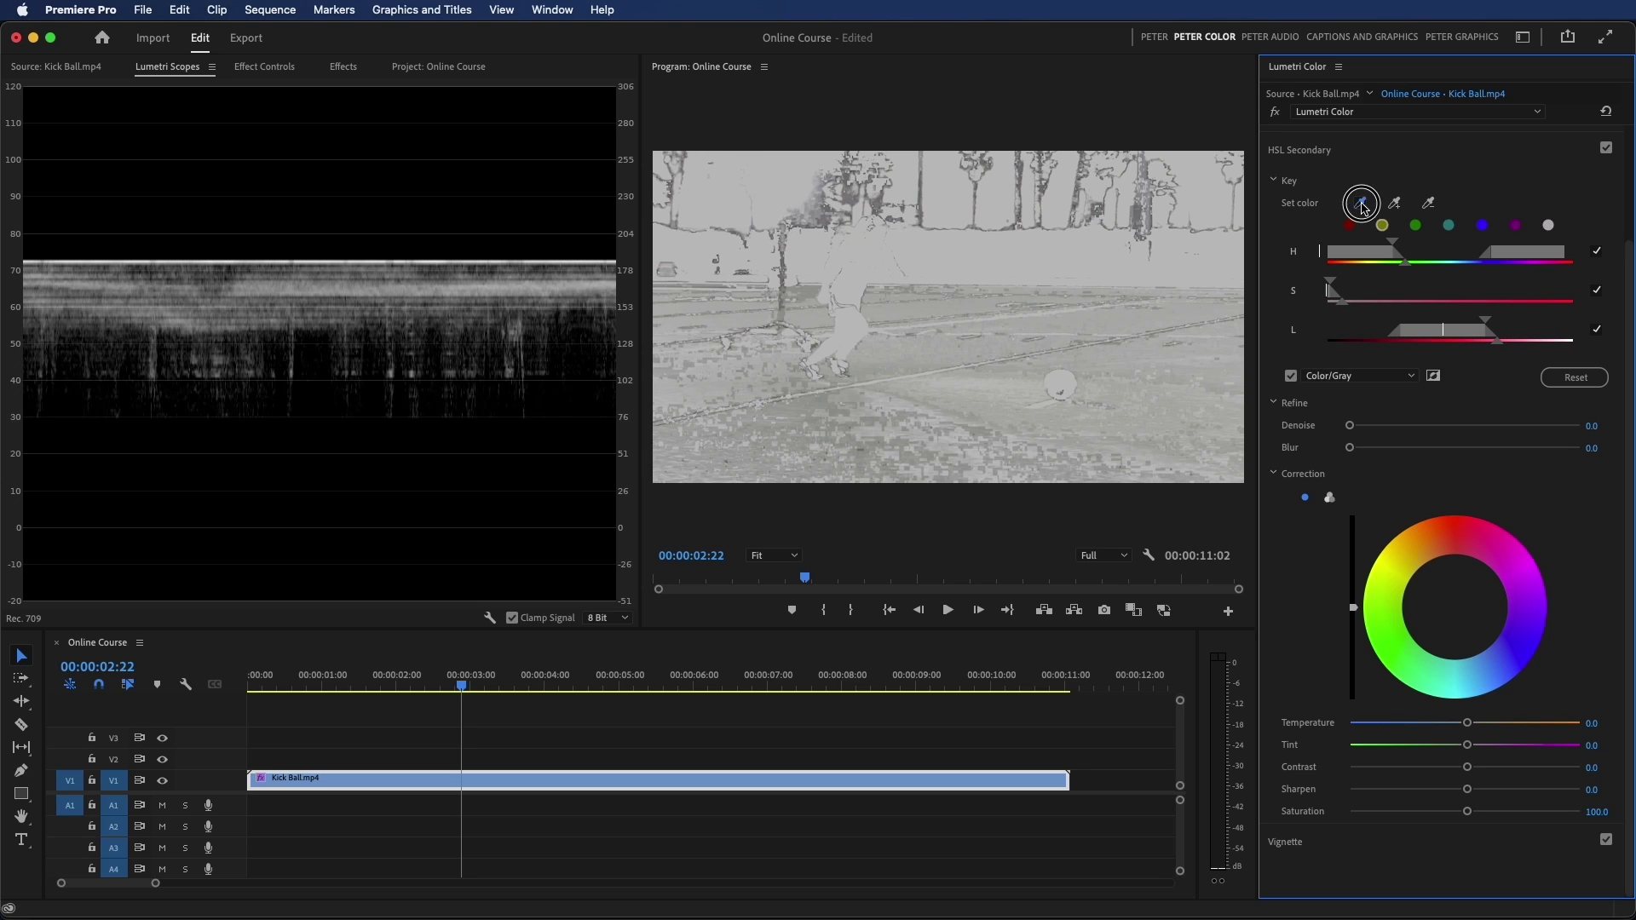
click(1180, 399)
drag(1187, 394, 1138, 362)
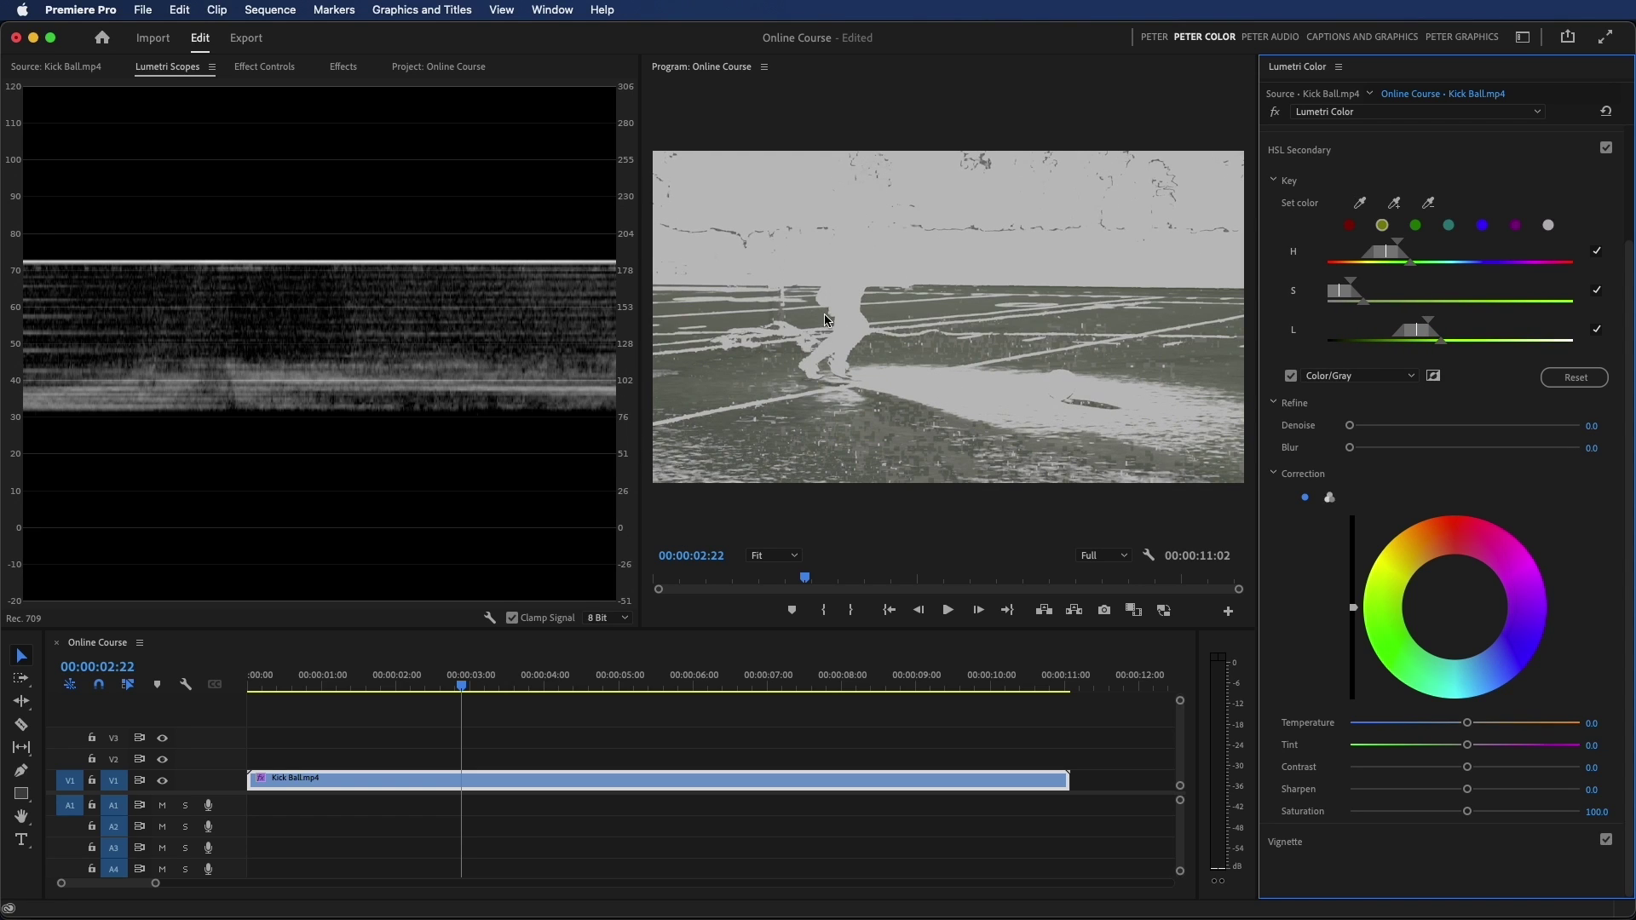
Turn off Color/Gray, push the grass toward green, raise Saturation to 120.3, then scrub to the red track
click(1290, 376)
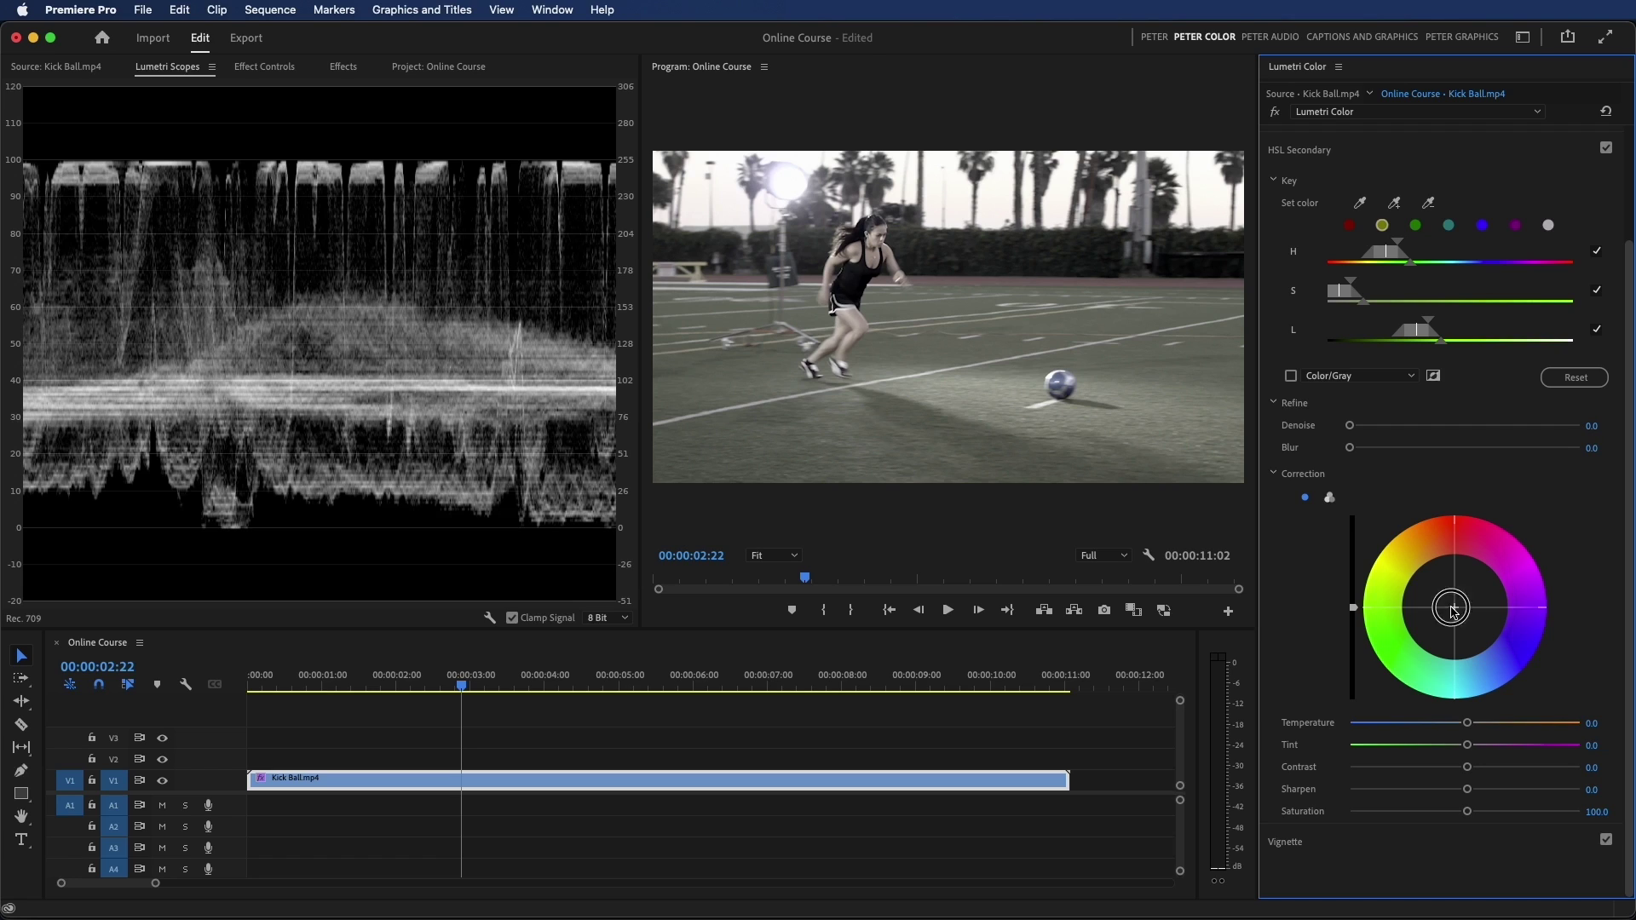
drag(1451, 611, 1425, 614)
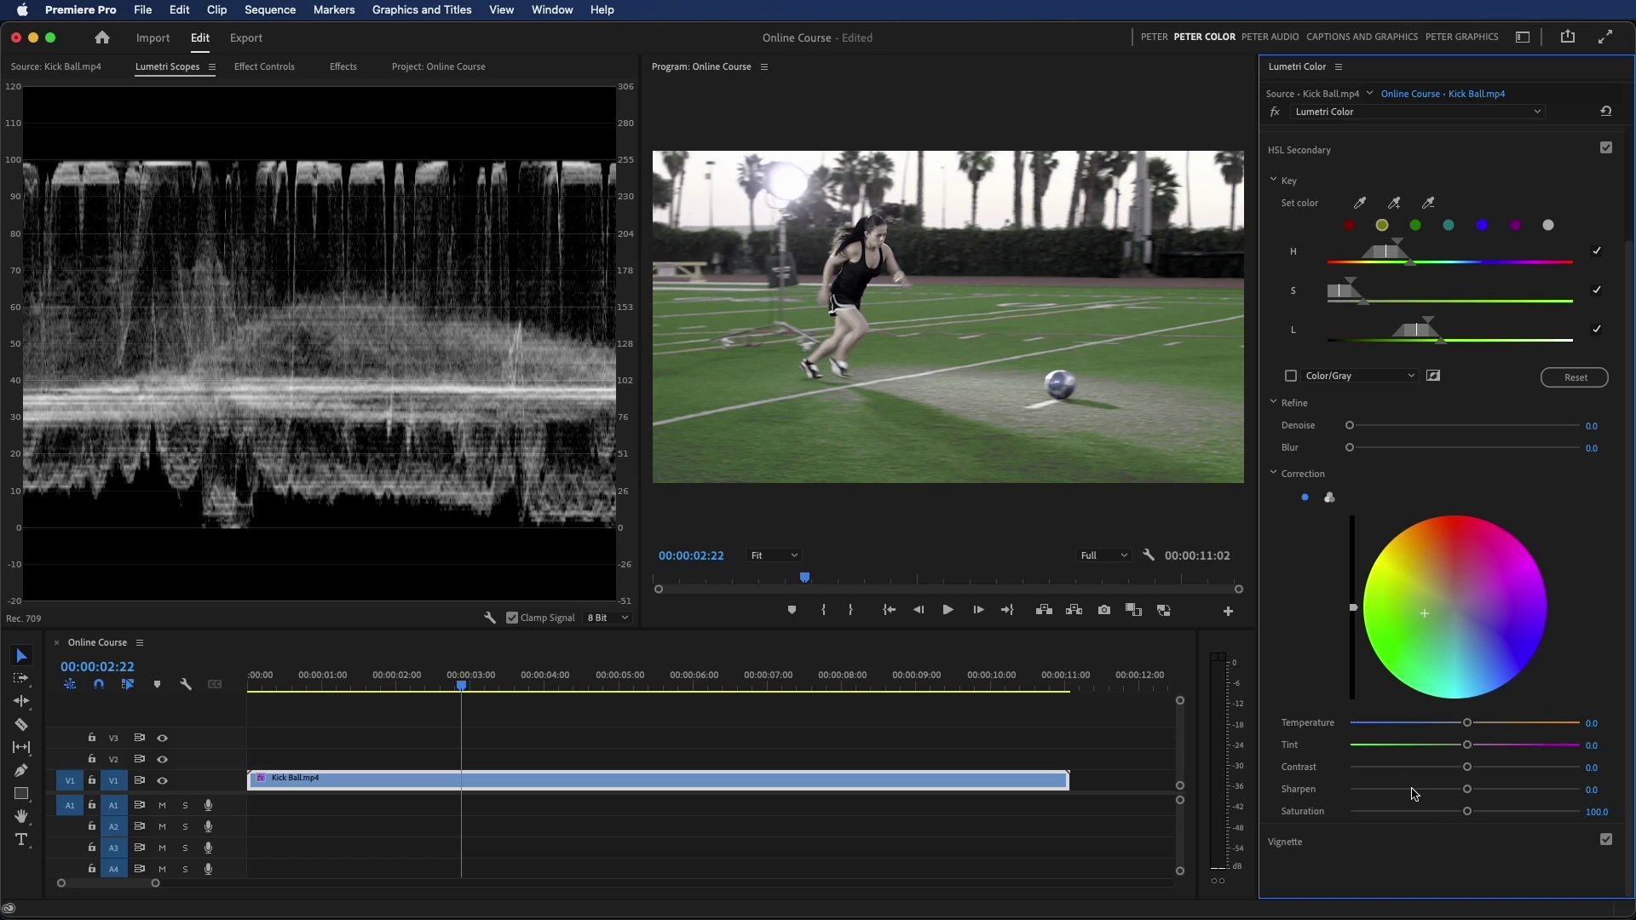
mouse_move(1467, 812)
mouse_down()
mouse_move(1511, 812)
mouse_move(1489, 813)
mouse_up()
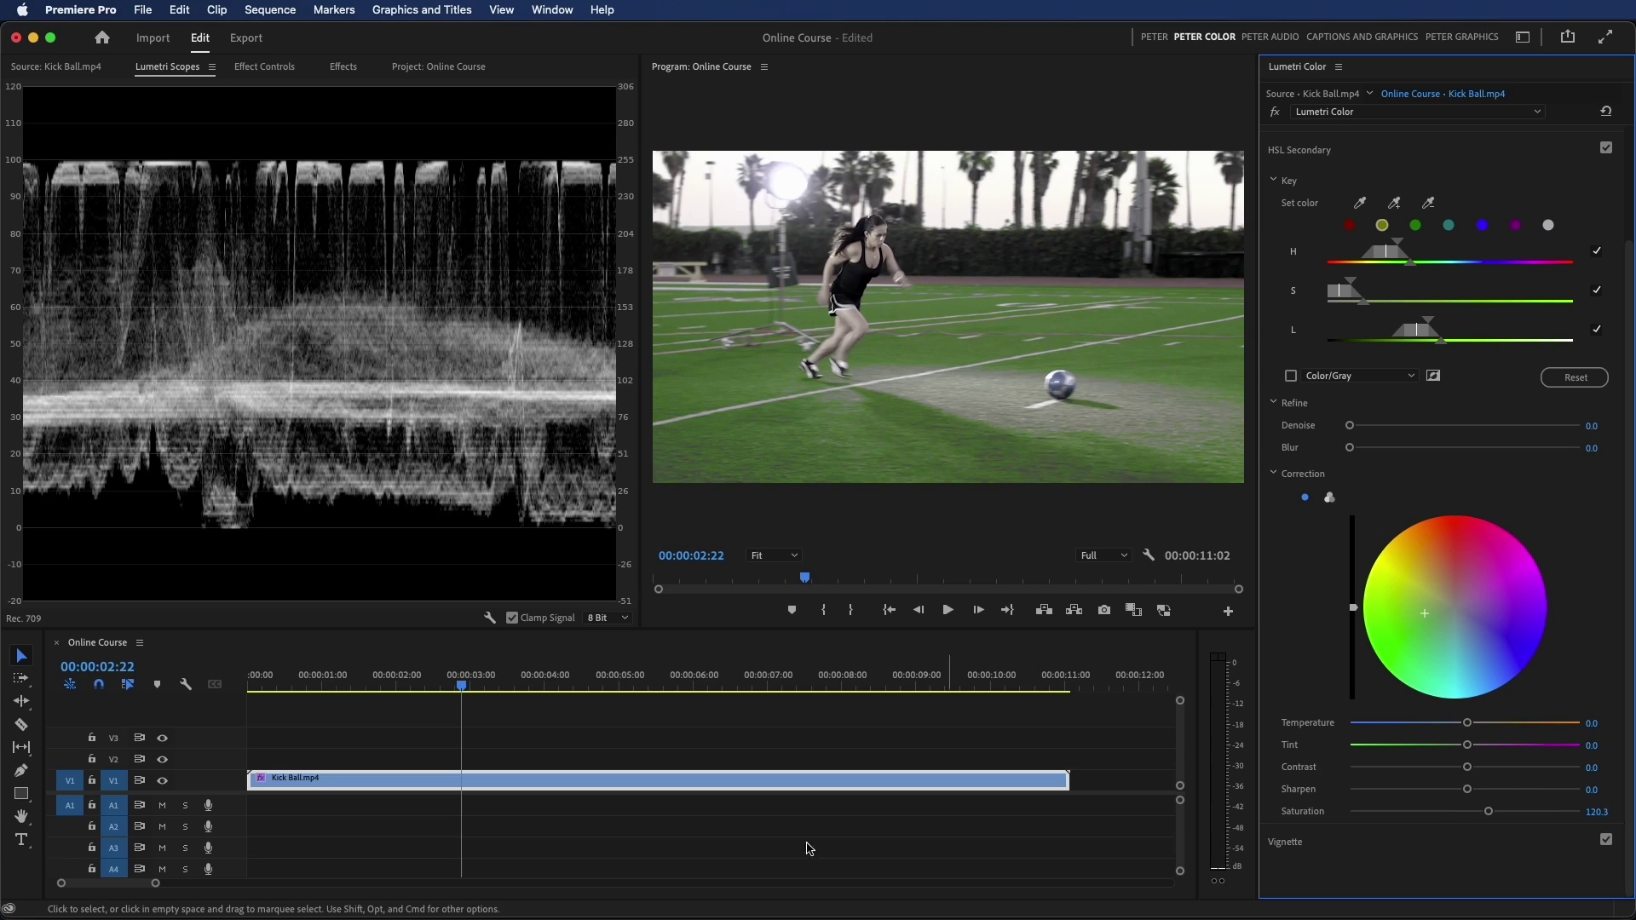
mouse_move(461, 685)
mouse_down()
mouse_move(673, 696)
mouse_move(358, 694)
mouse_up()
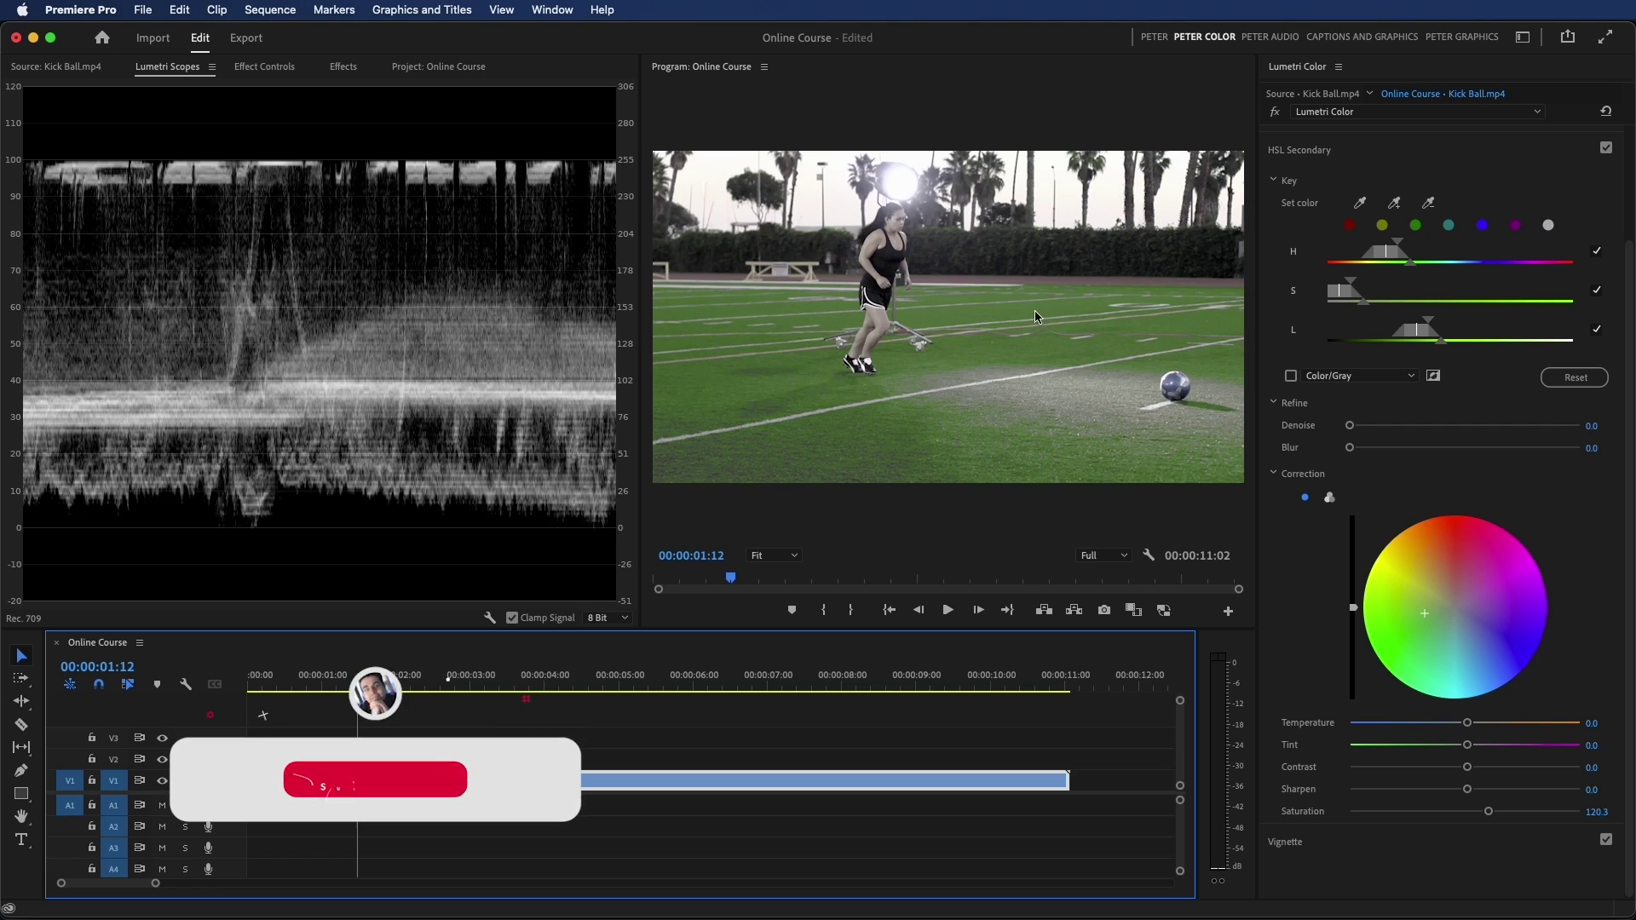
drag(452, 675, 785, 673)
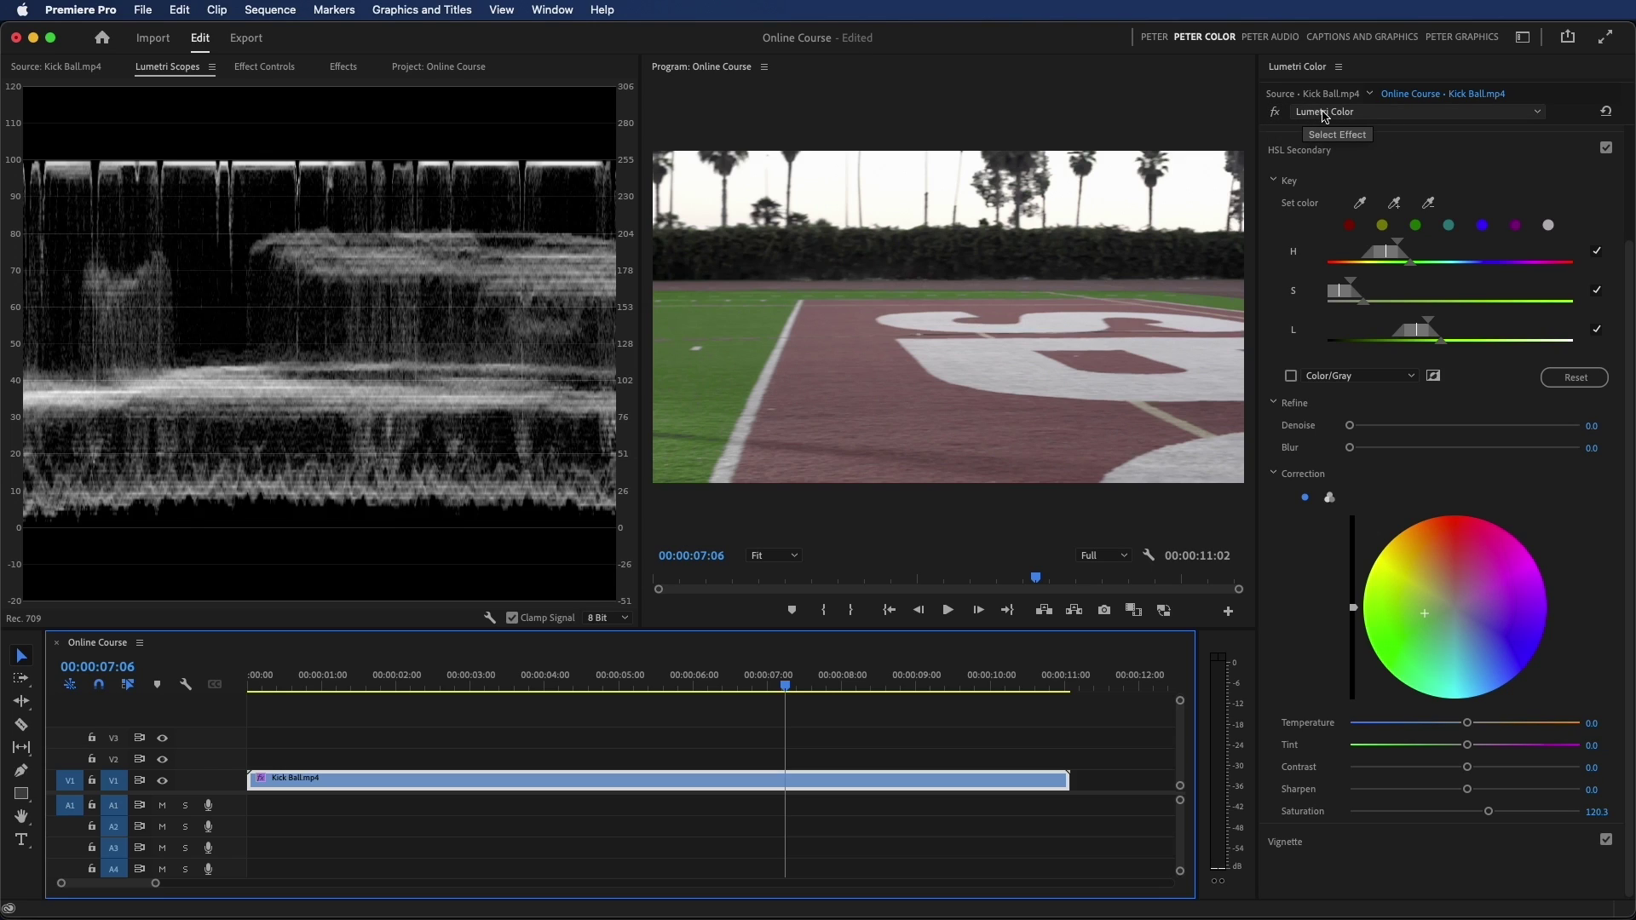
Add a second Lumetri Color effect and key the red track with the HSL eyedroppers
click(1381, 114)
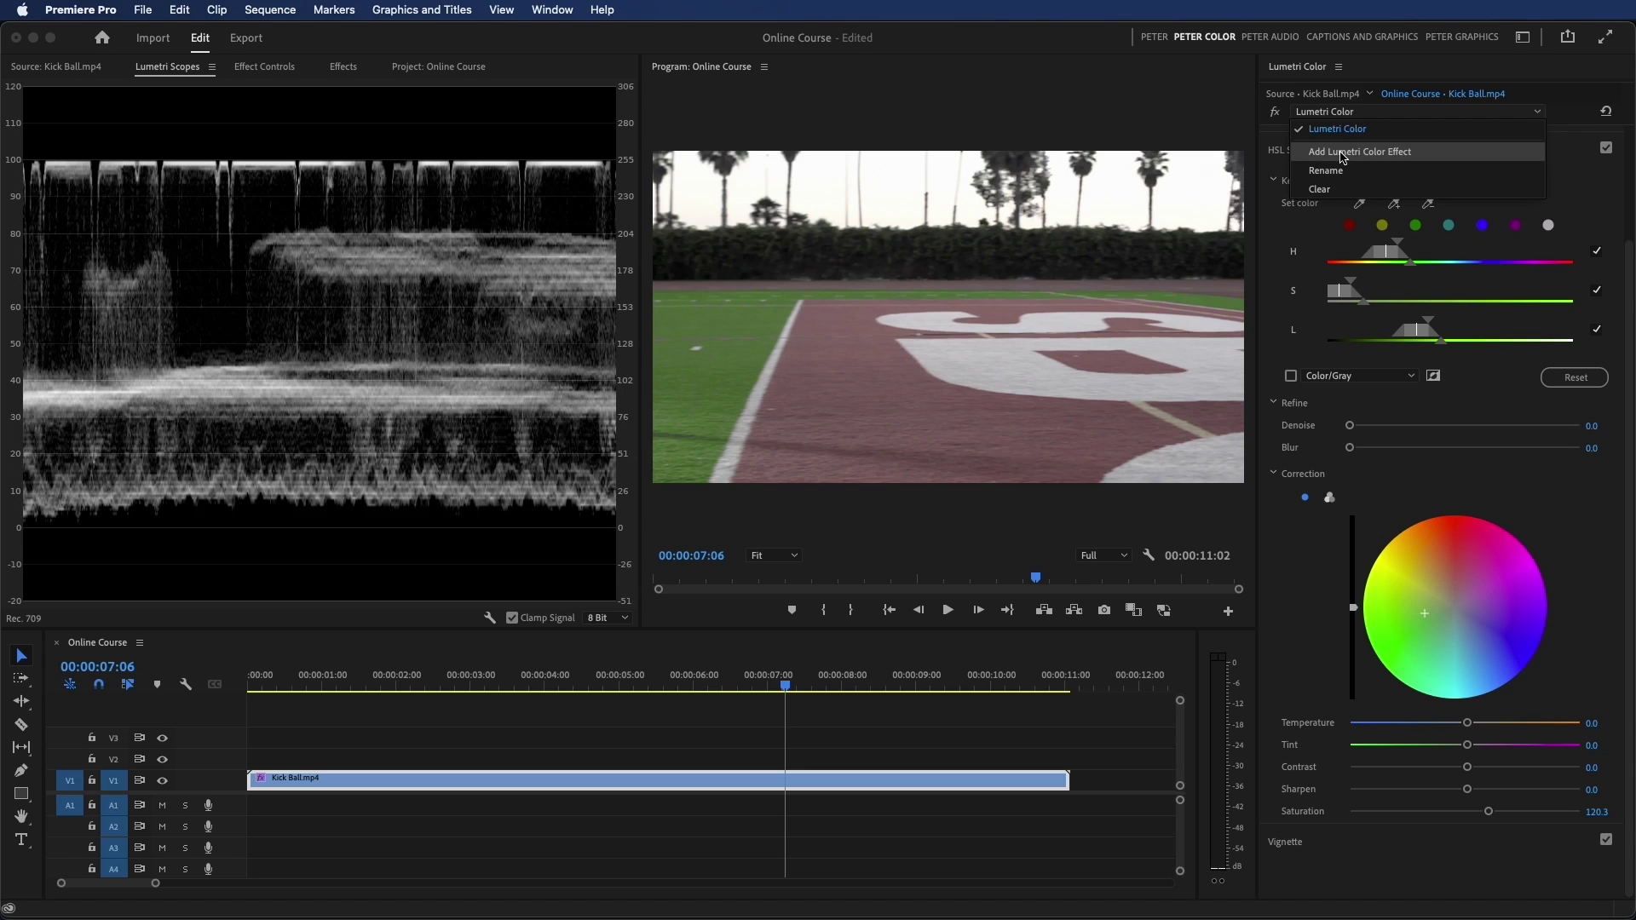
click(1344, 153)
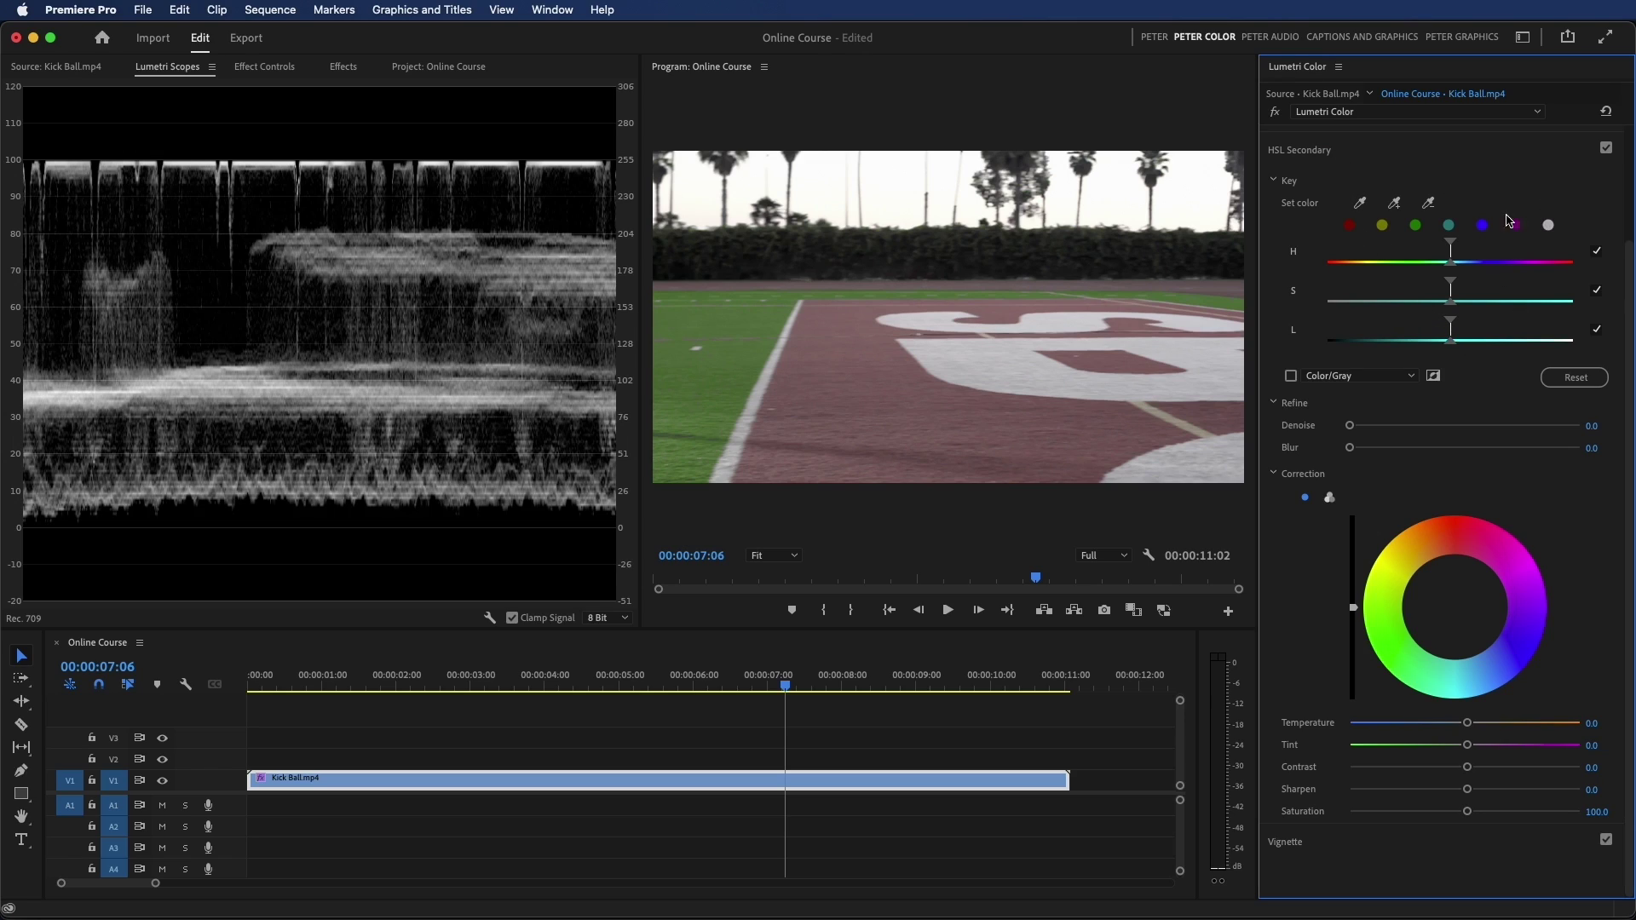
click(1361, 205)
click(845, 375)
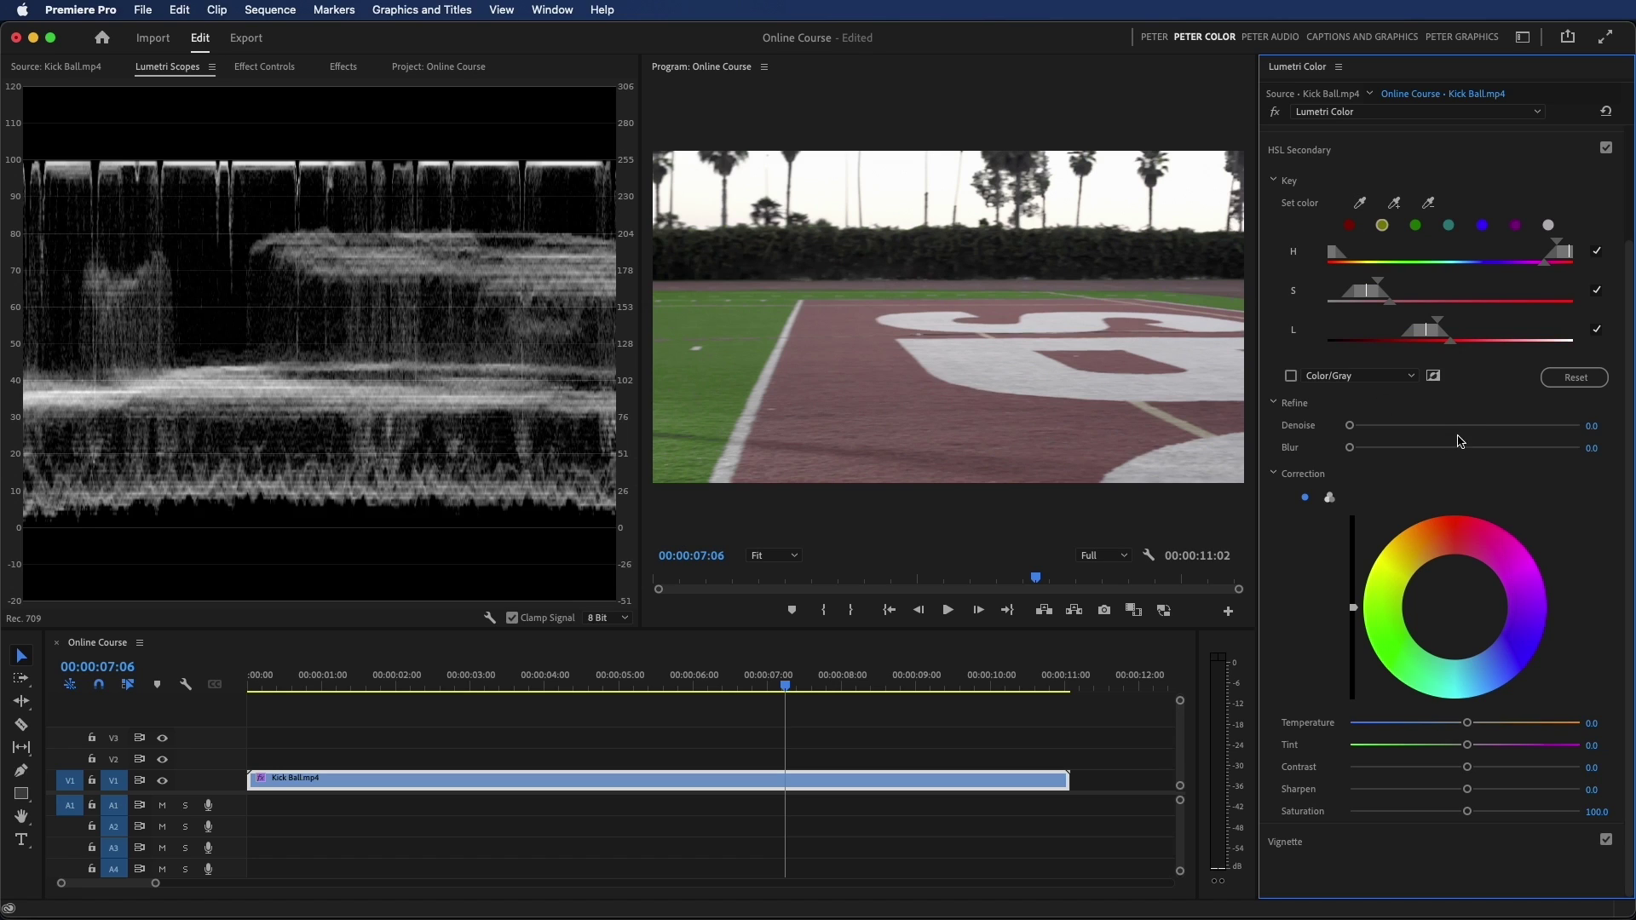
click(1291, 376)
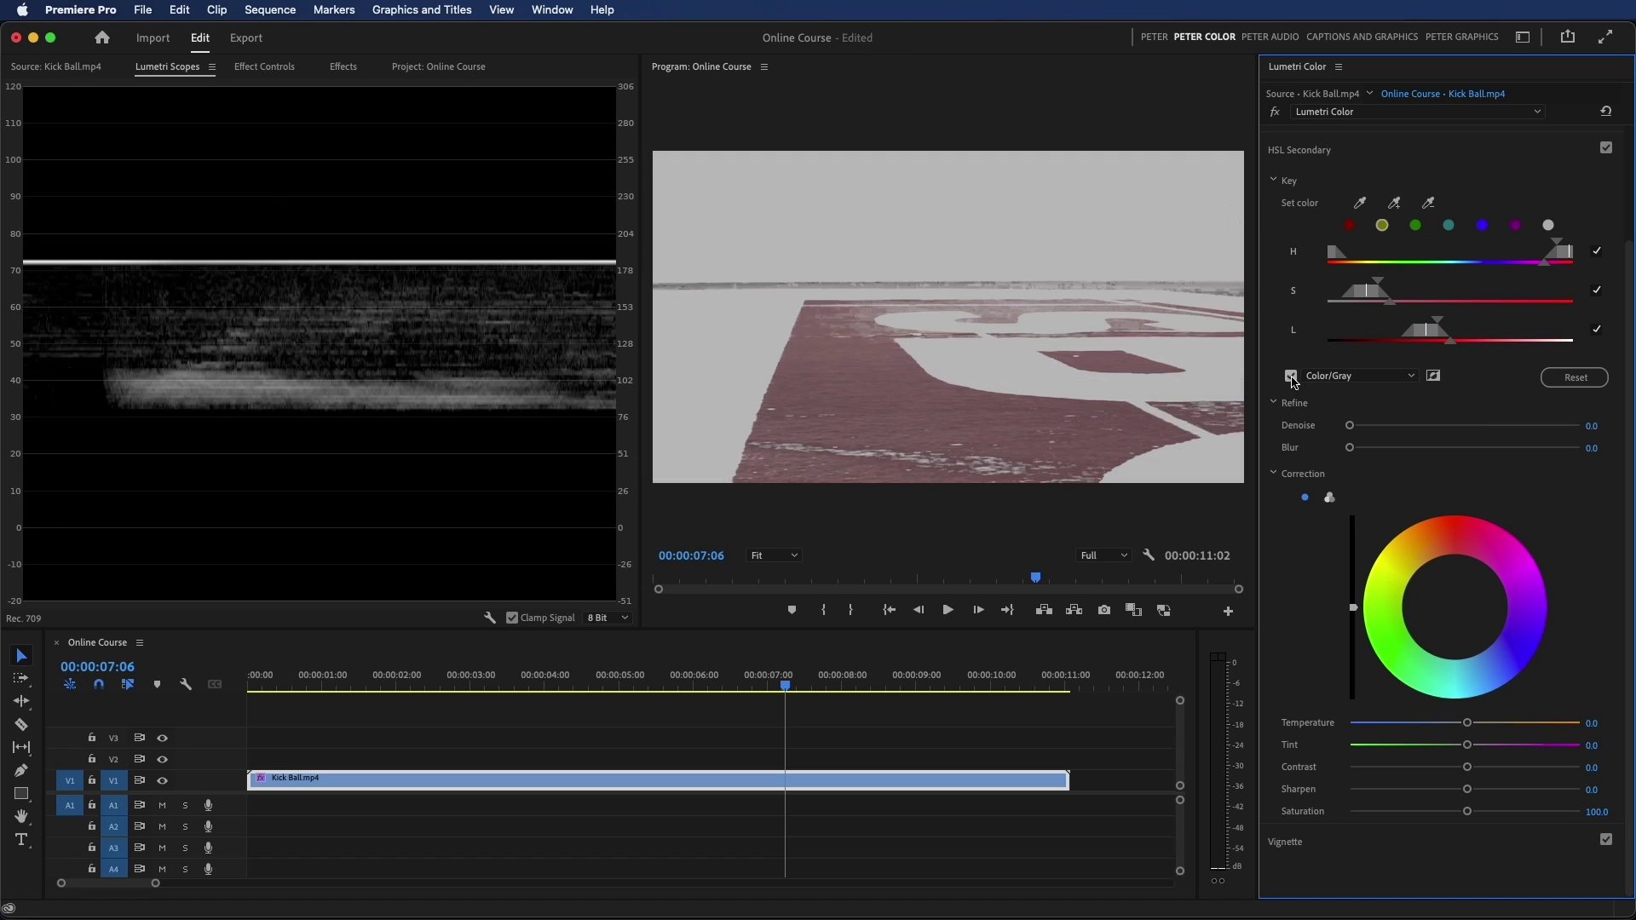
click(1394, 203)
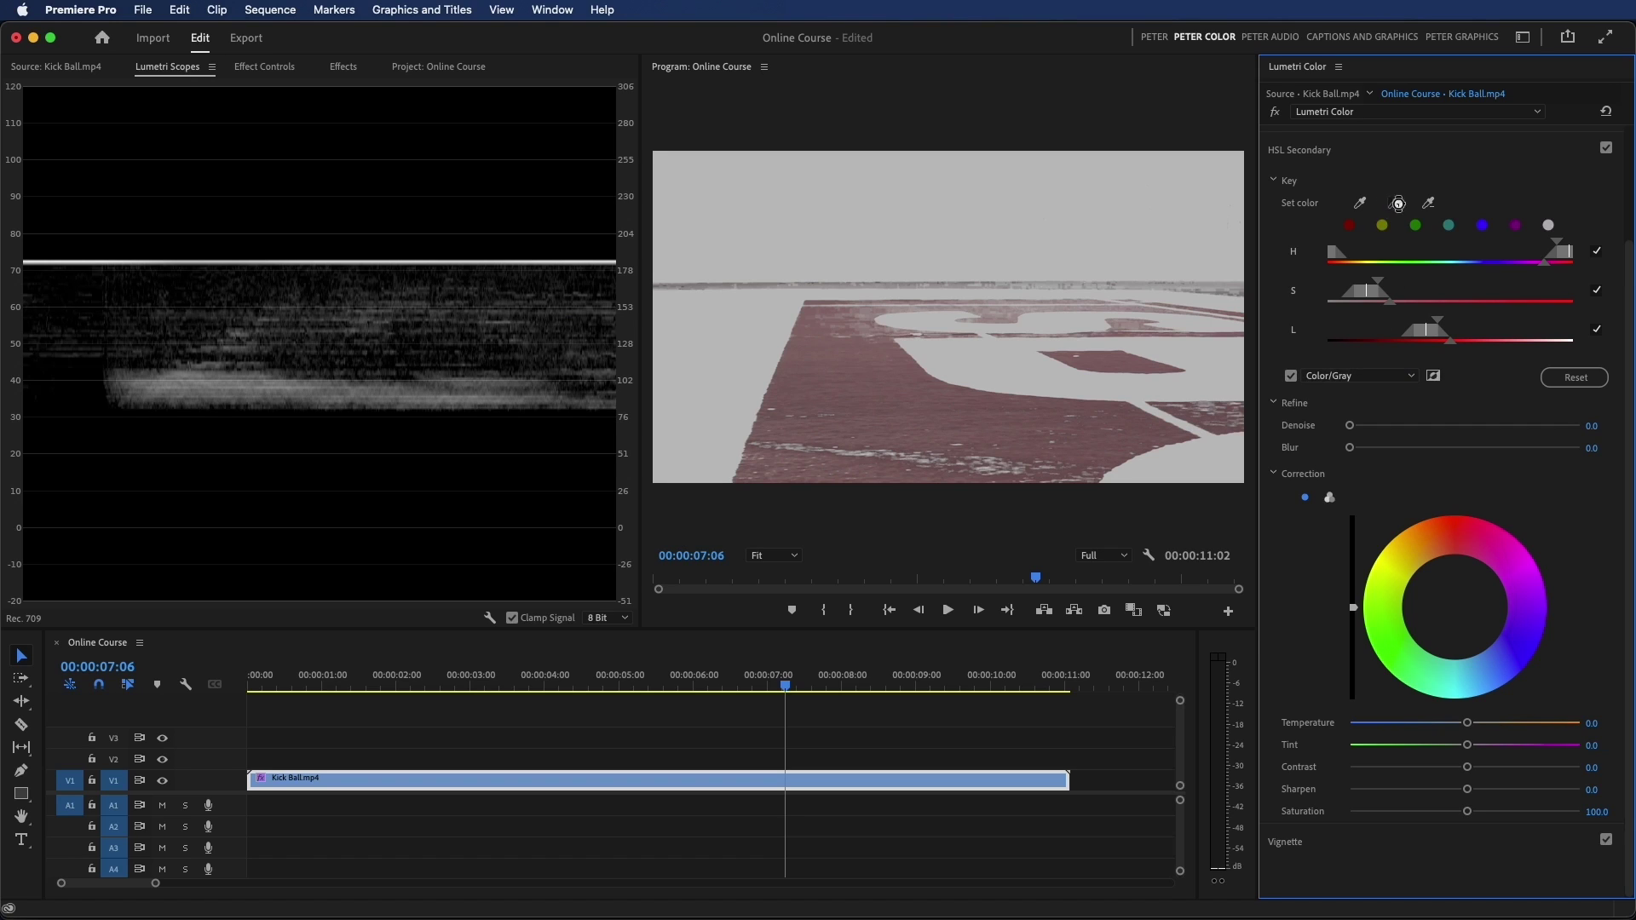
click(873, 449)
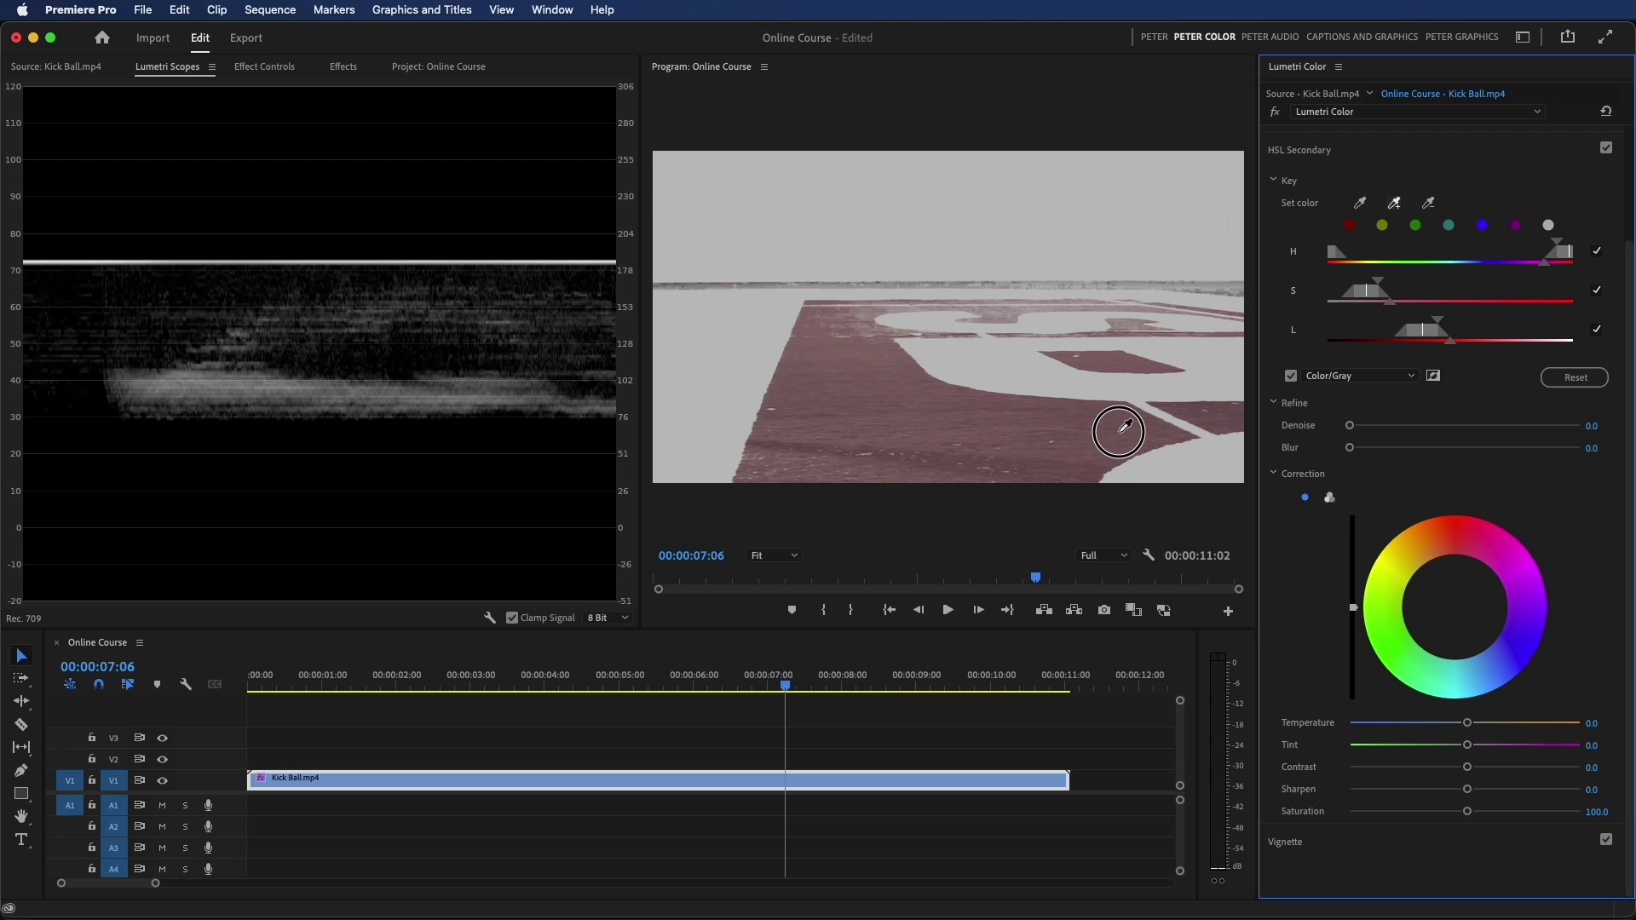
click(862, 450)
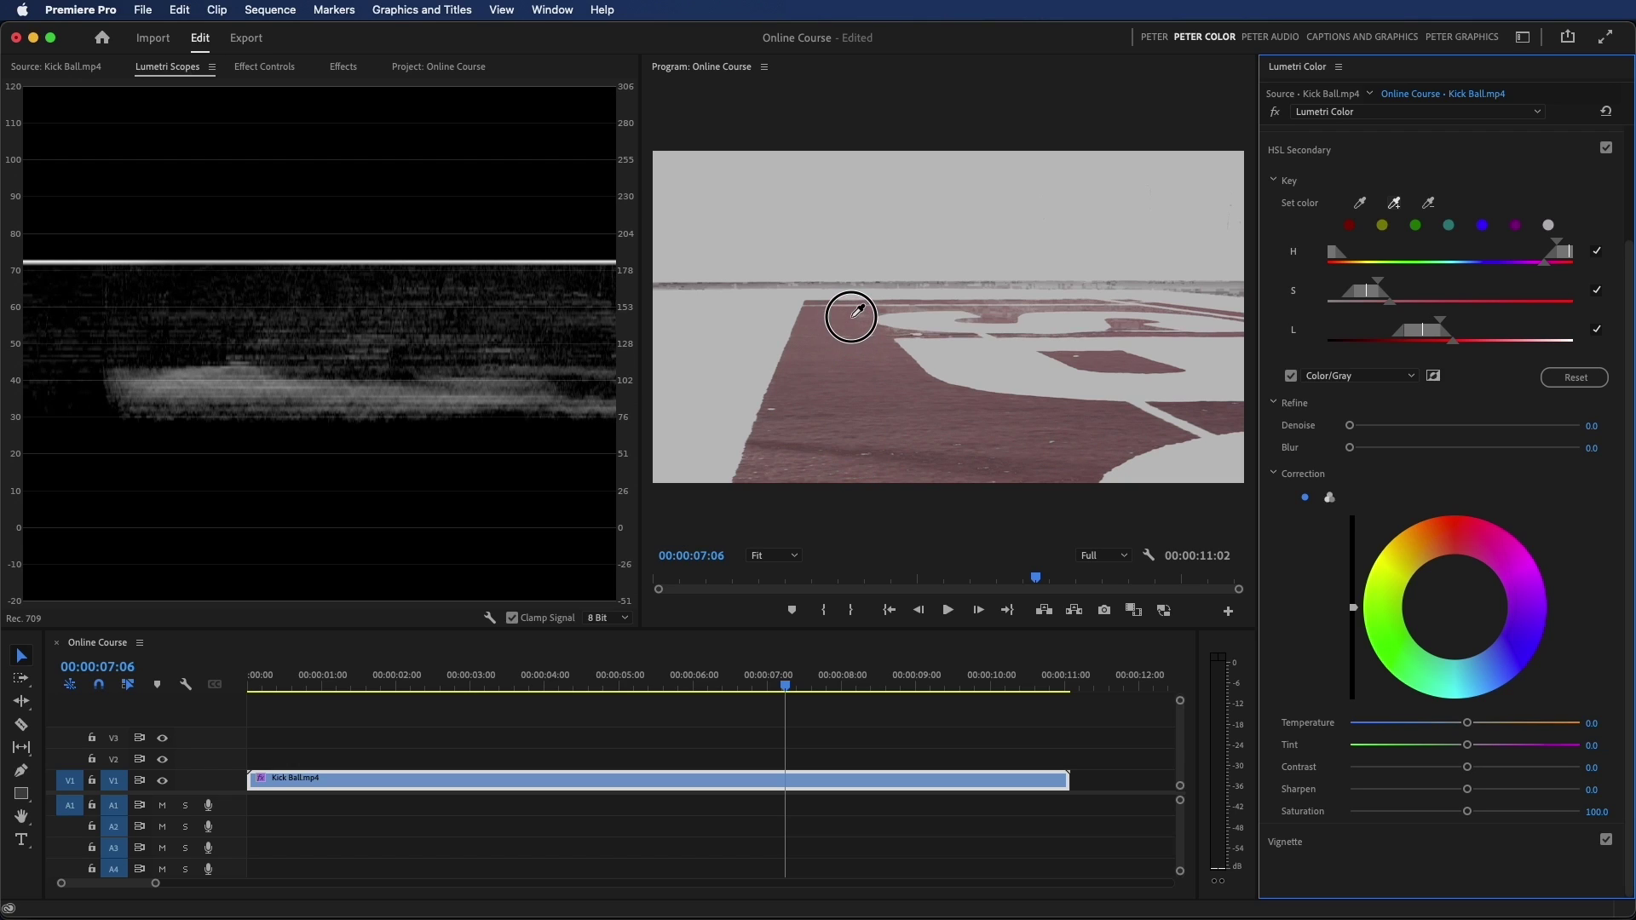
click(768, 406)
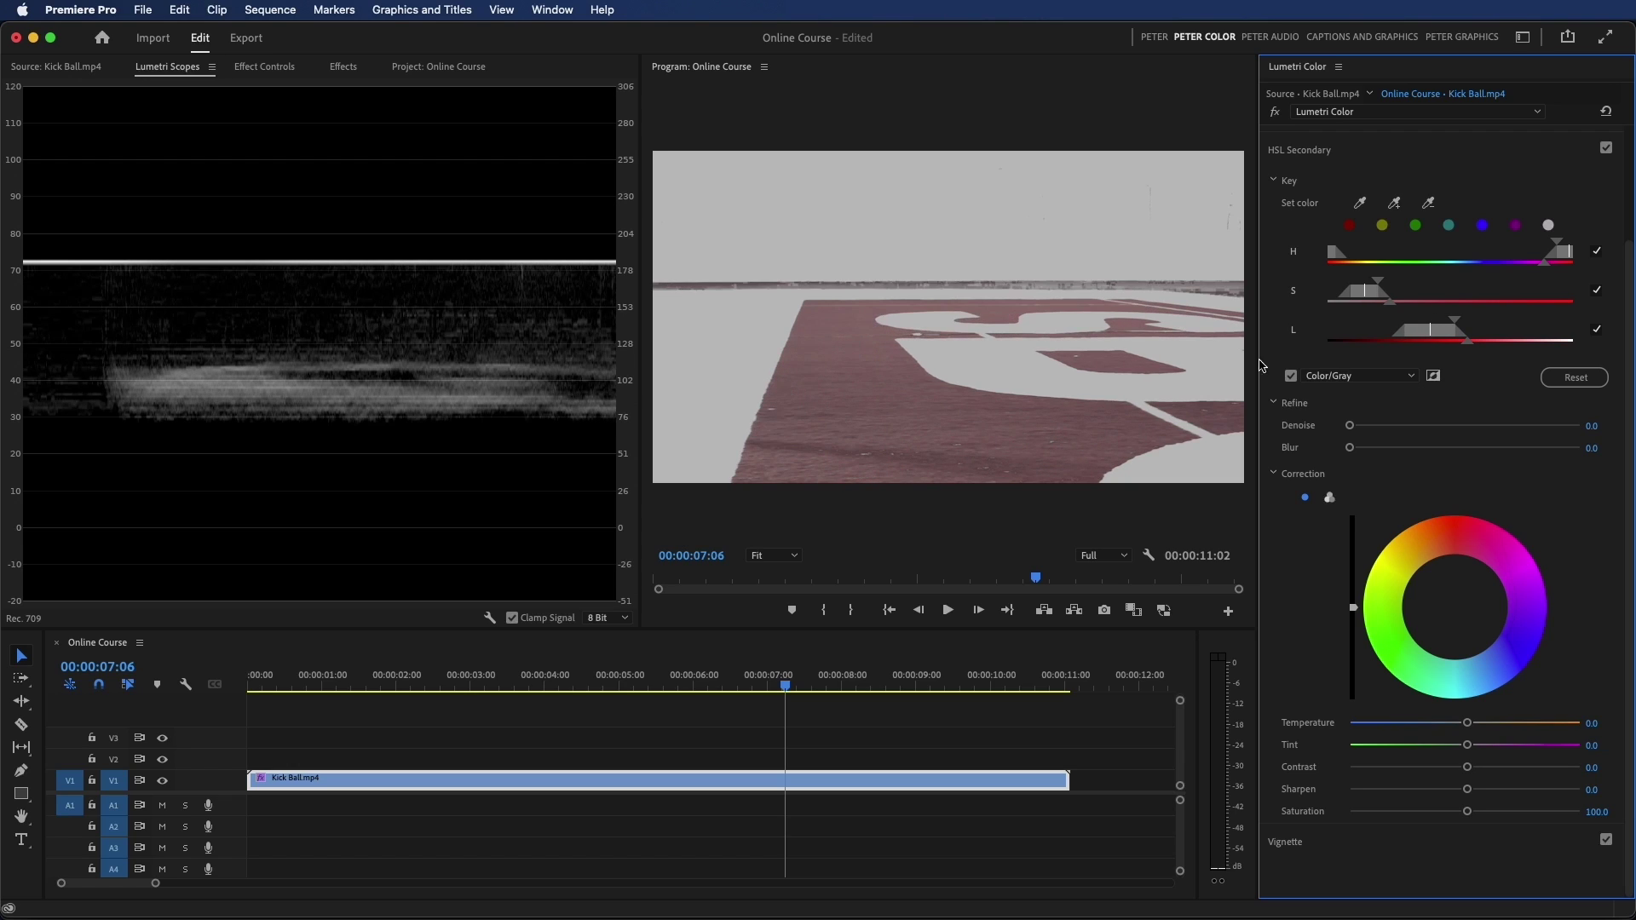
click(1291, 377)
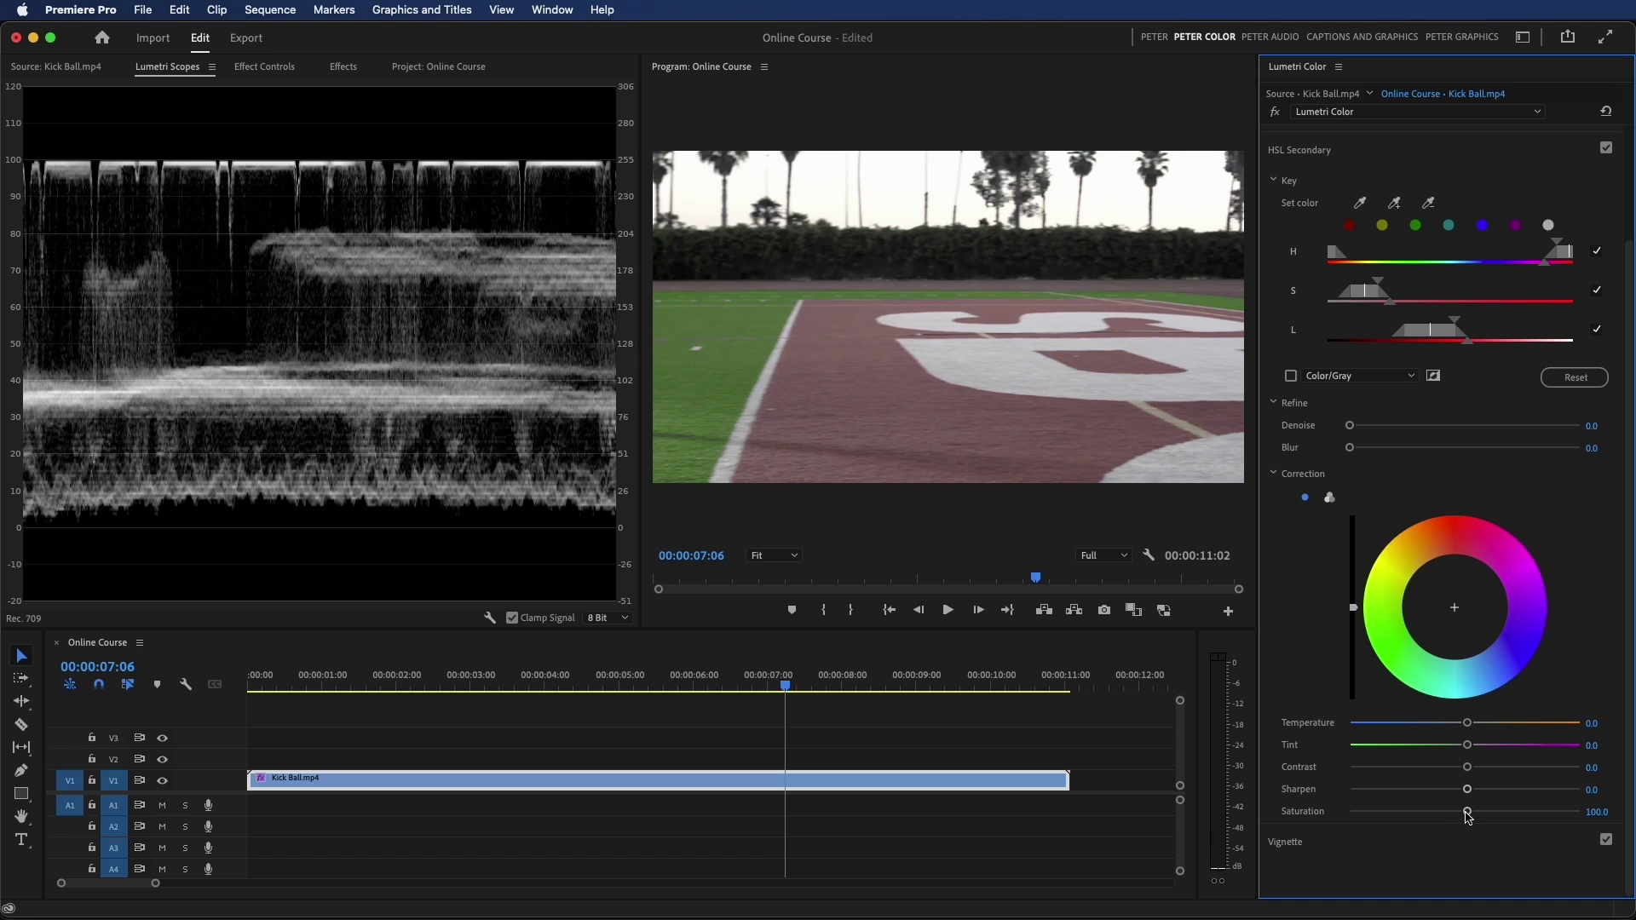
Raise the red track's Saturation to 200 and nudge its hue on the Correction wheel
drag(1467, 811, 1626, 808)
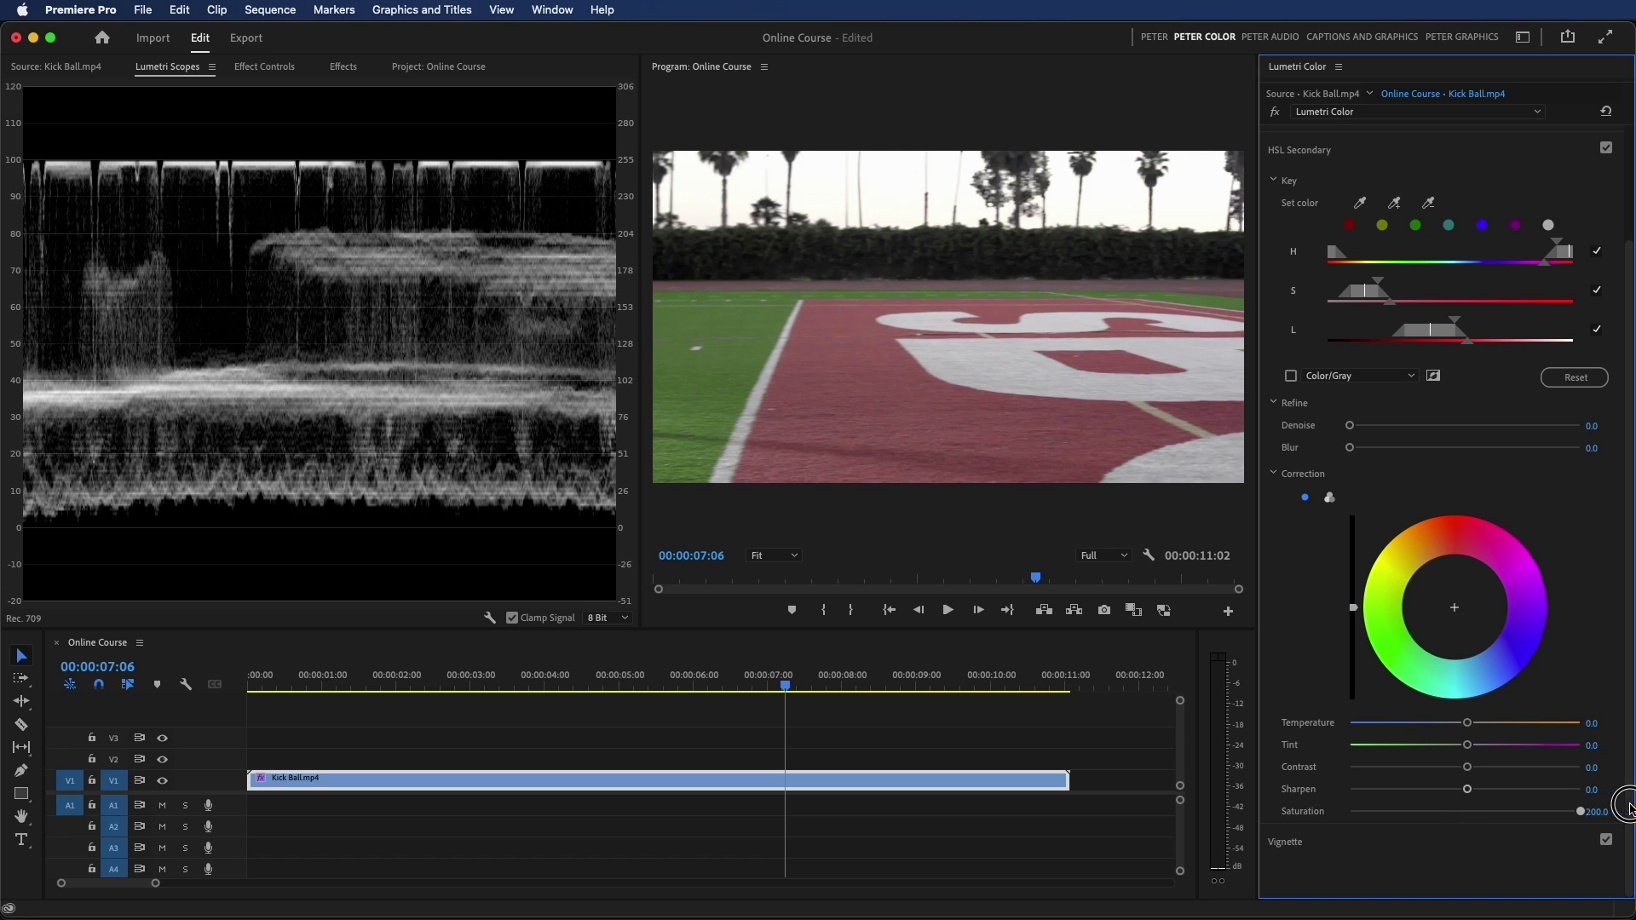
click(1450, 608)
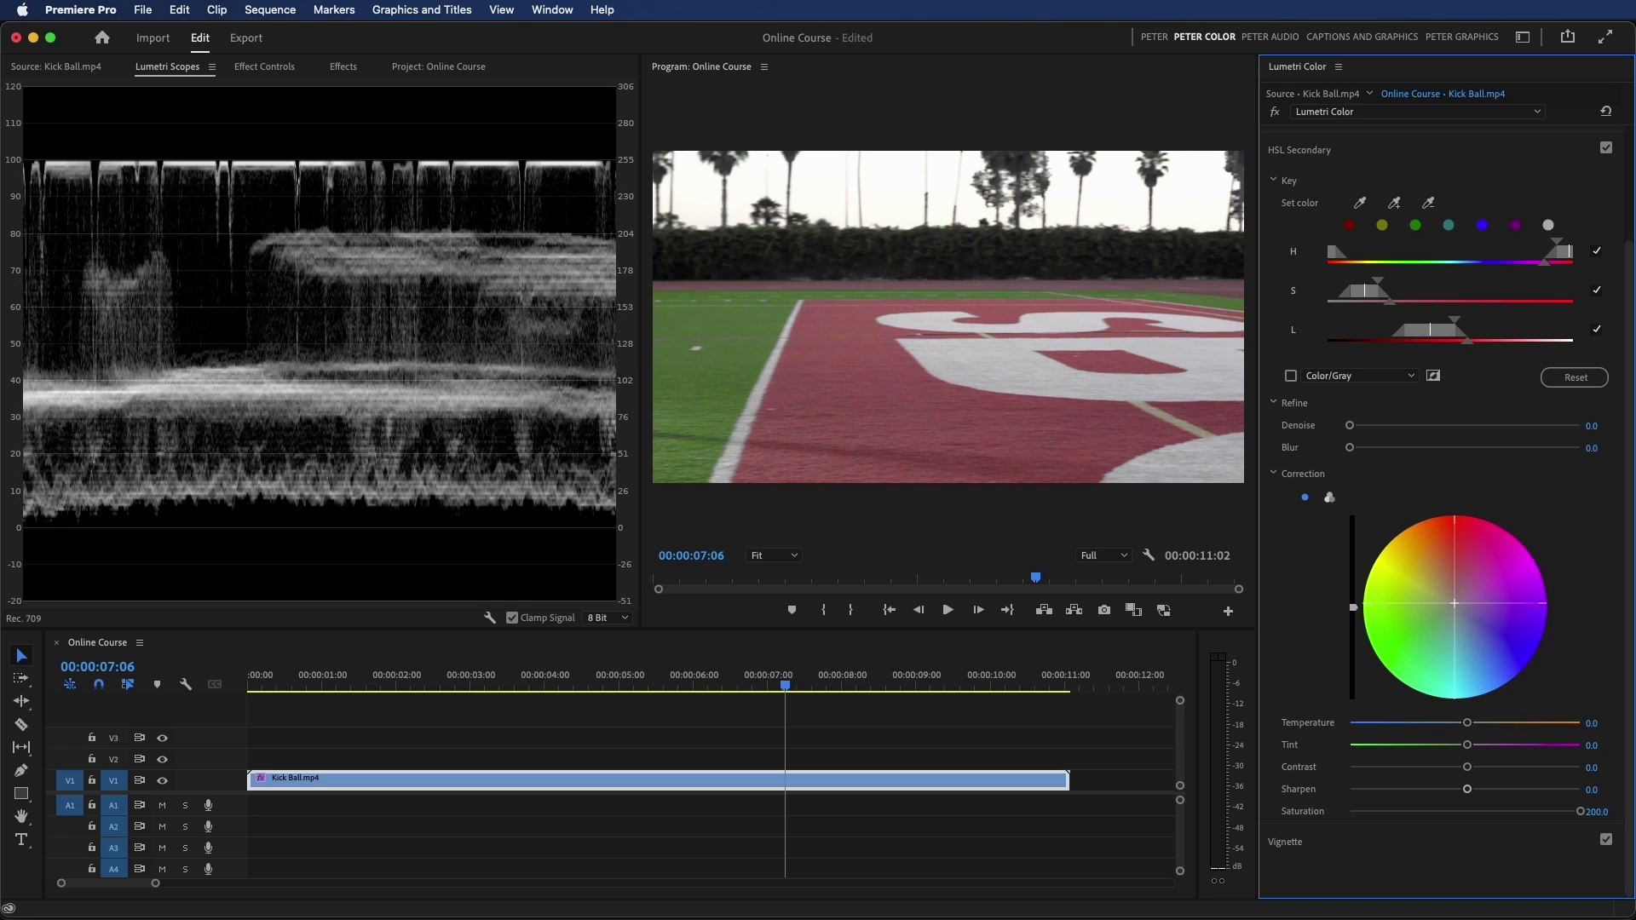
drag(1455, 604, 1453, 592)
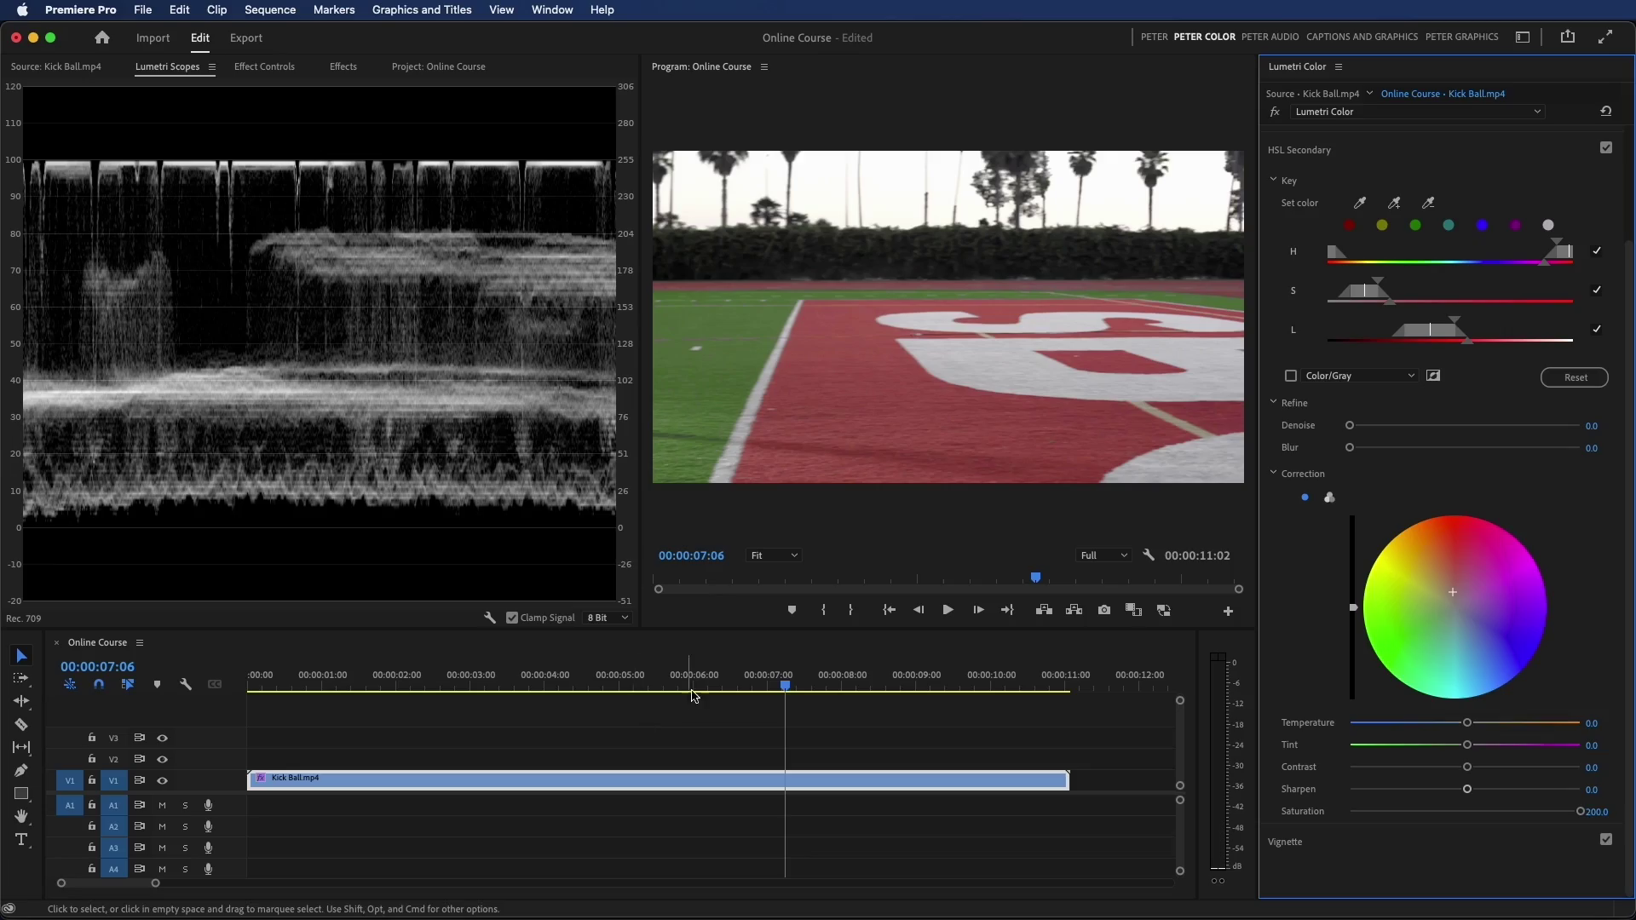
mouse_move(767, 687)
mouse_down()
mouse_move(494, 687)
mouse_move(546, 669)
mouse_move(536, 631)
mouse_move(417, 678)
mouse_up()
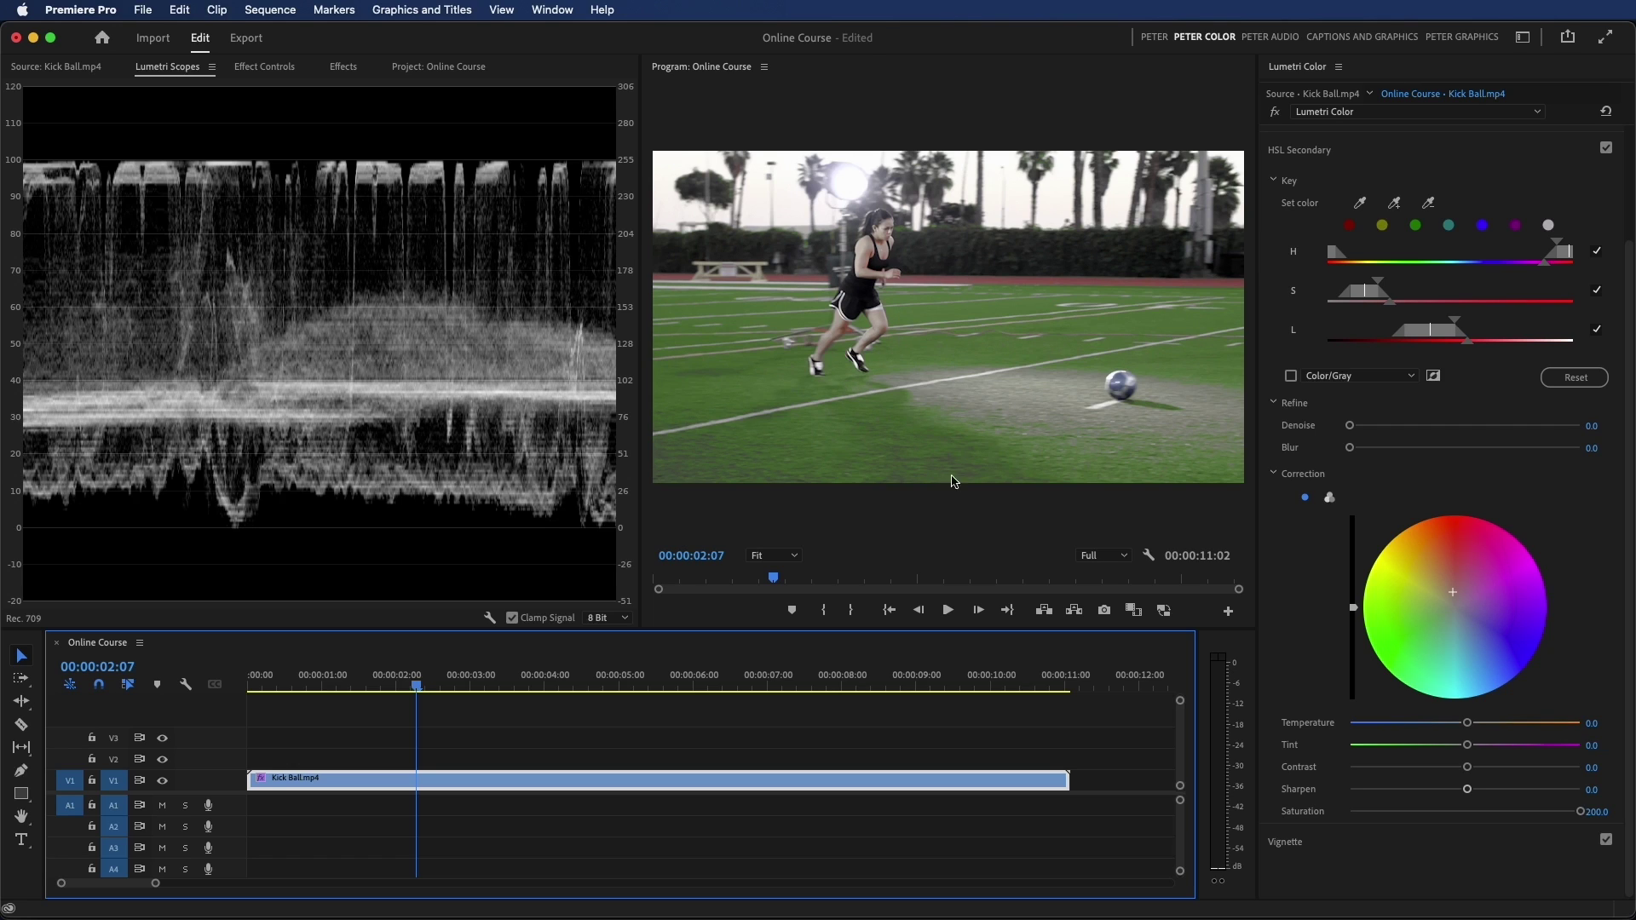
Scrub back to about 00:00:02:21 to review the kick with both grades applied
drag(554, 675, 458, 677)
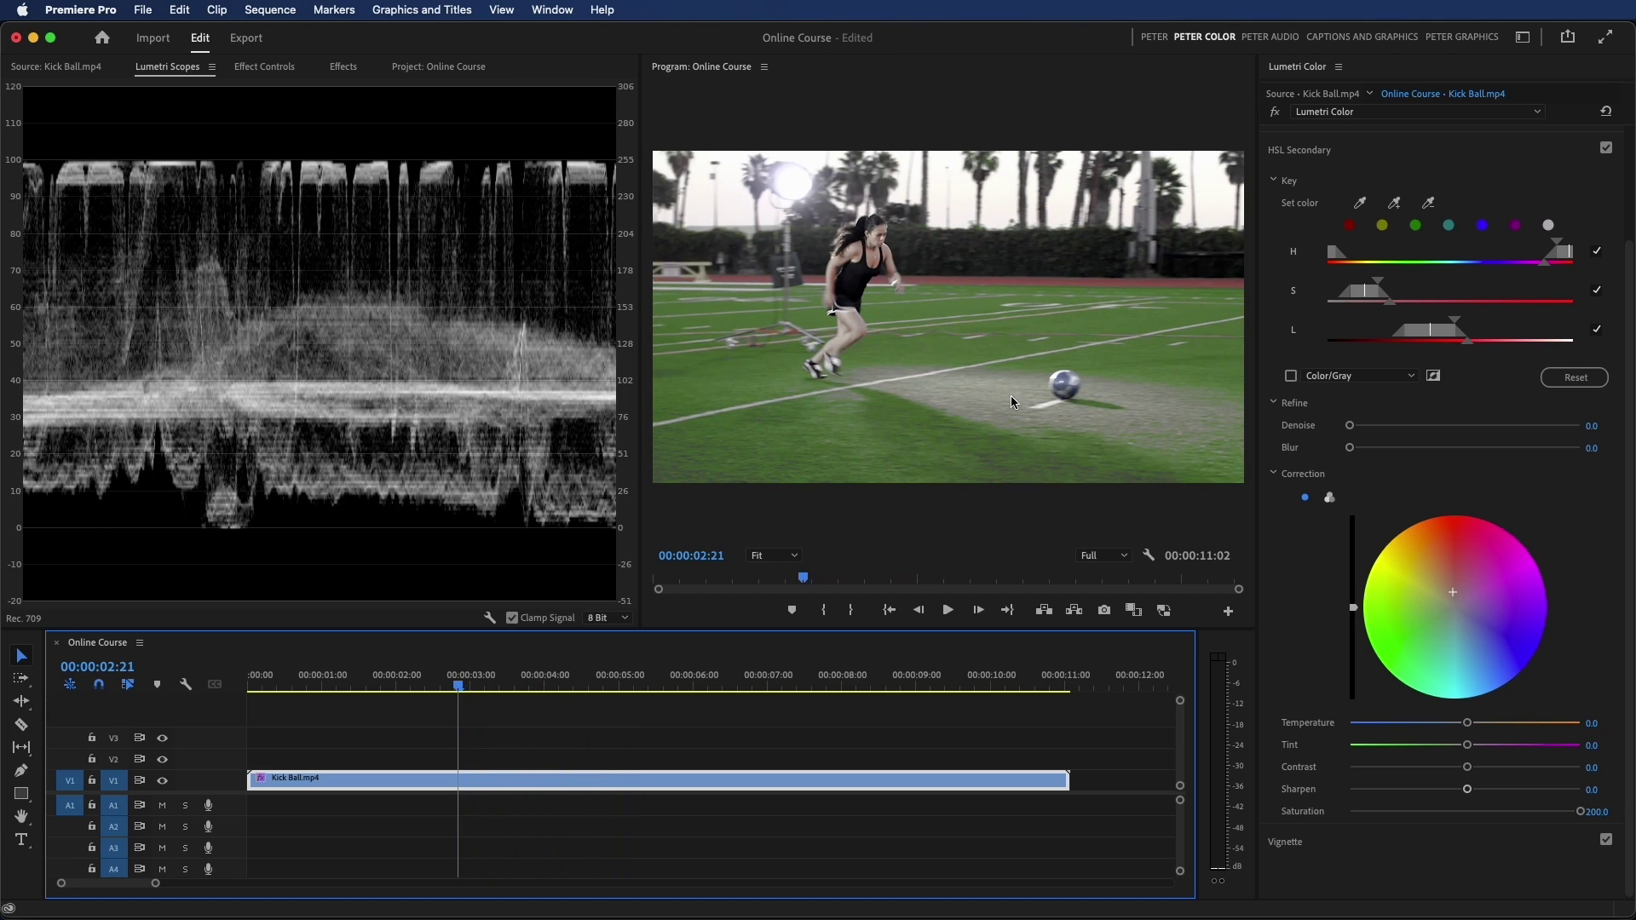
Add a third Lumetri Color, key the pale worn grass, tint it green, and lower Saturation to 87.8
click(1434, 111)
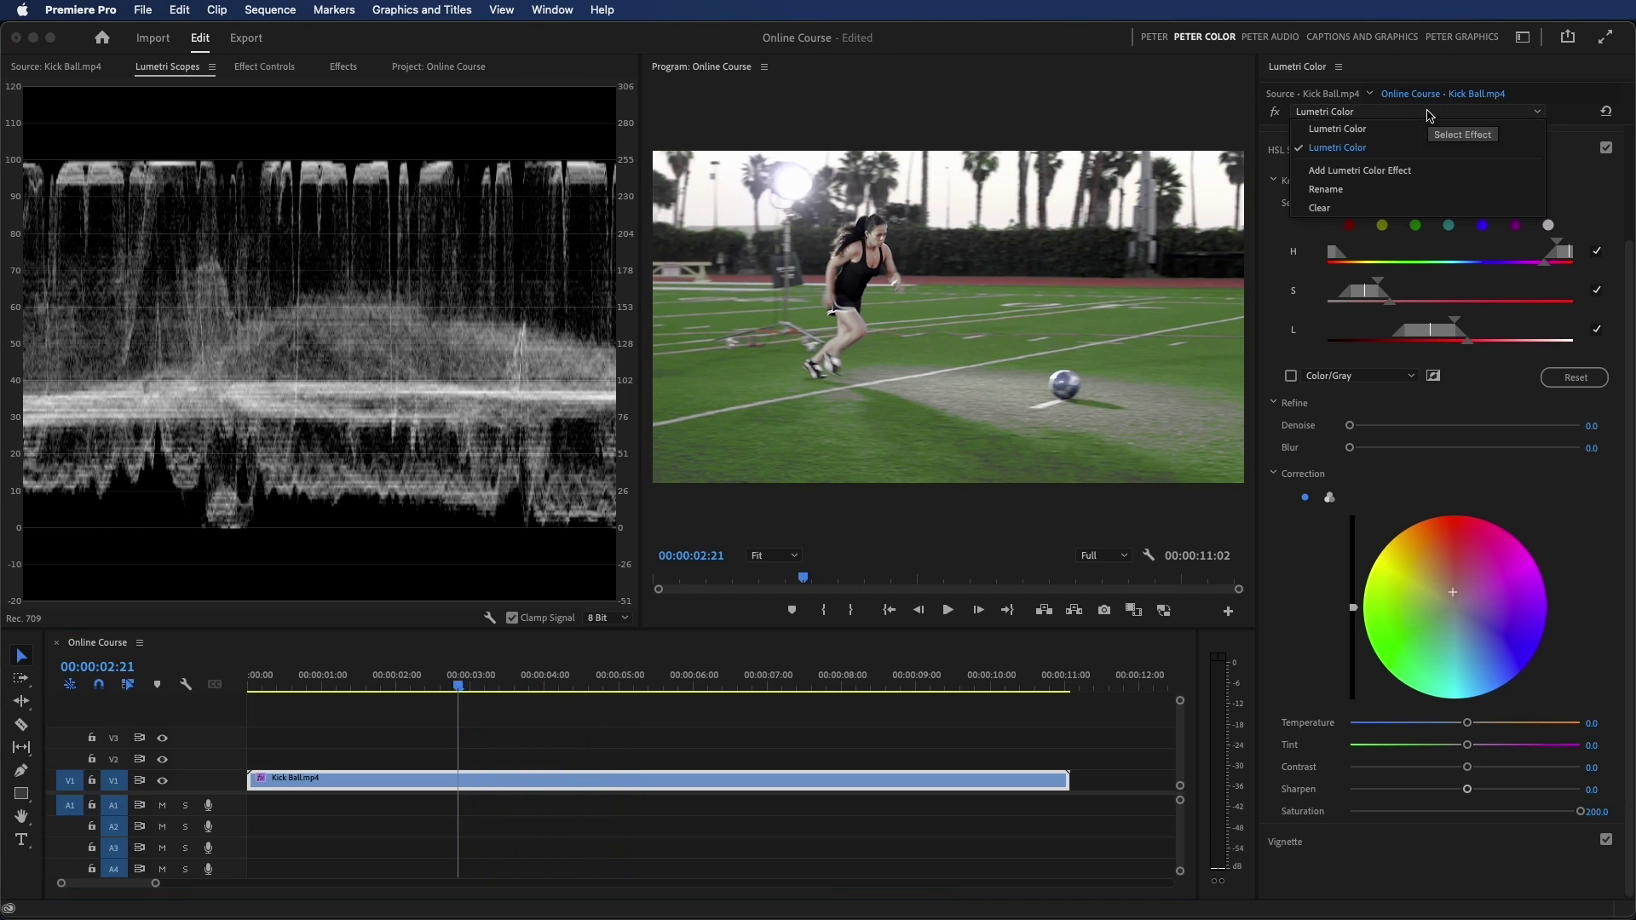
click(1369, 171)
click(1360, 203)
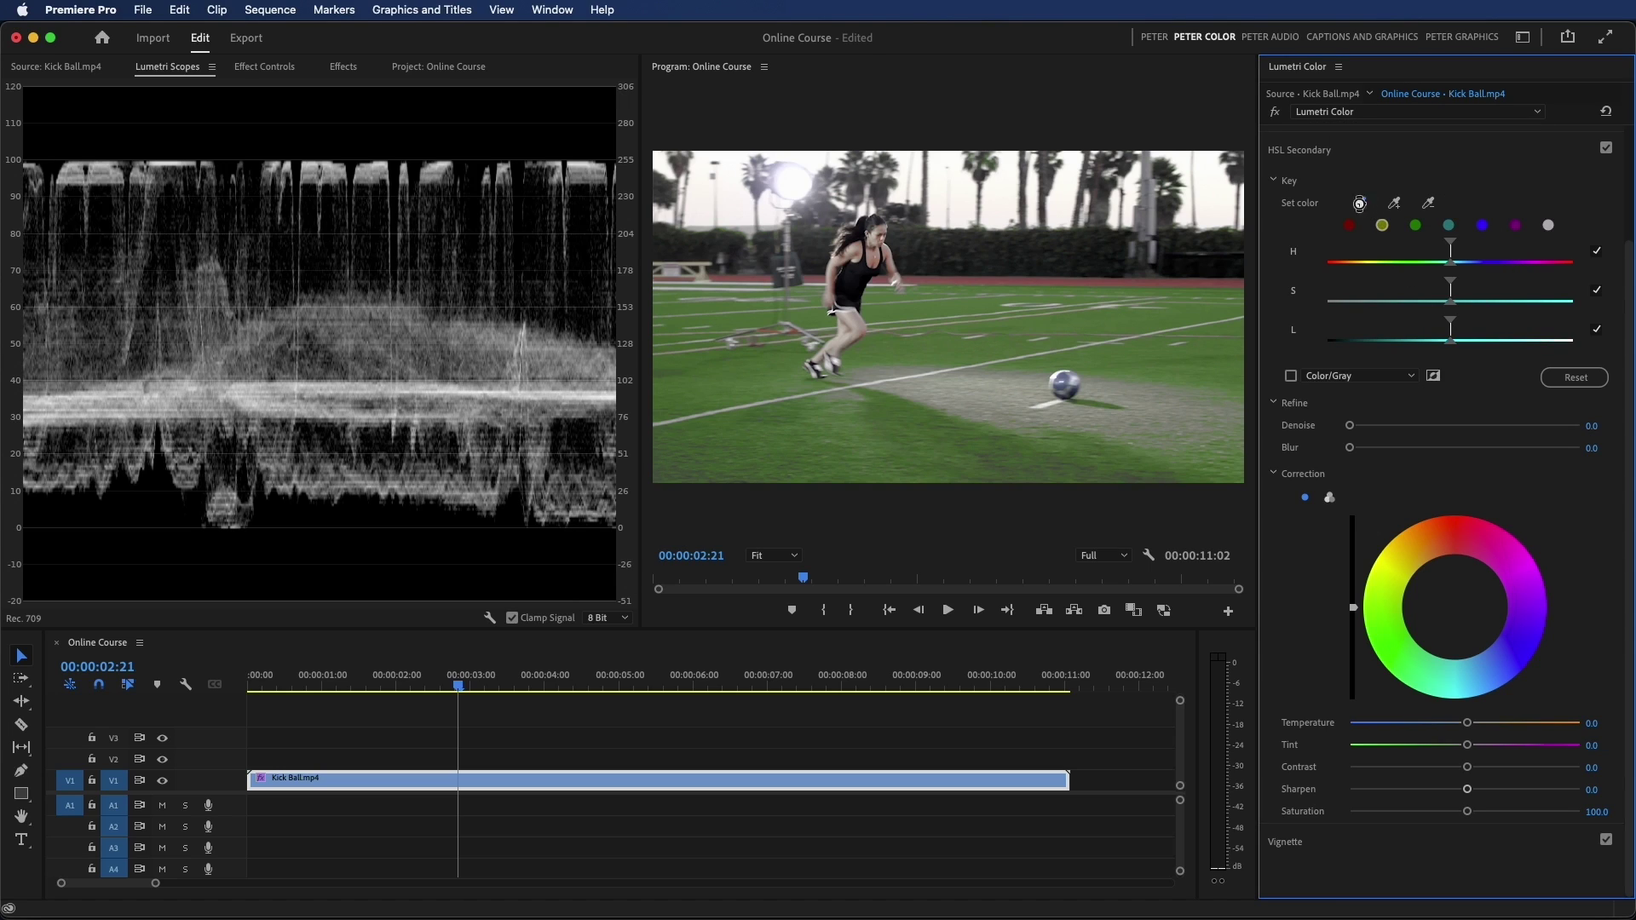
click(1161, 407)
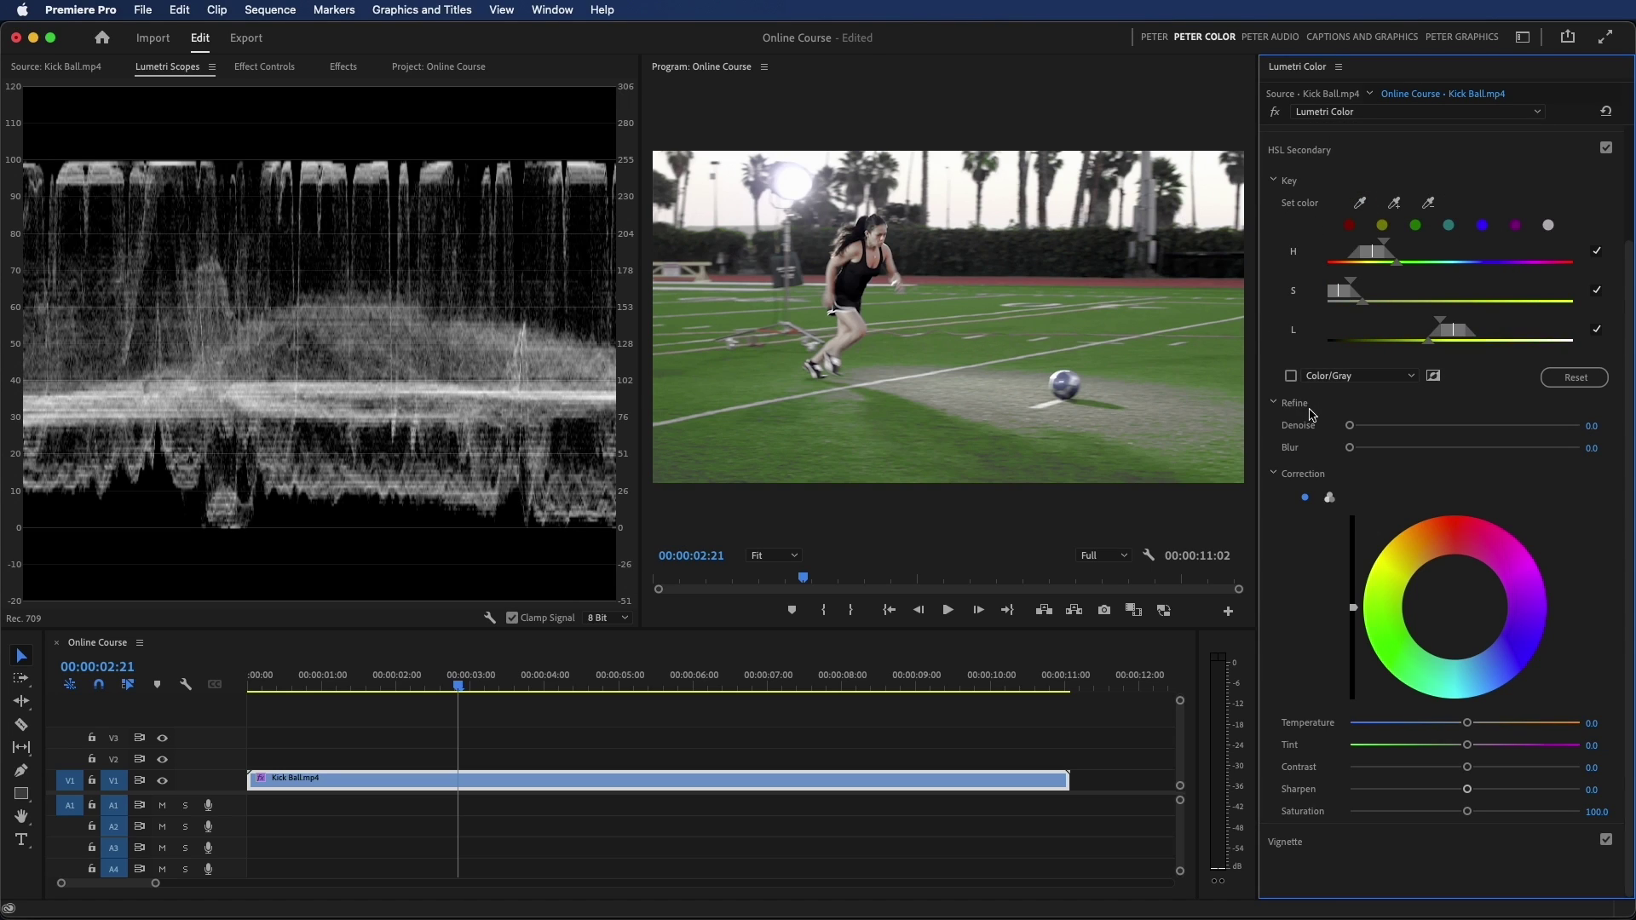
click(1291, 377)
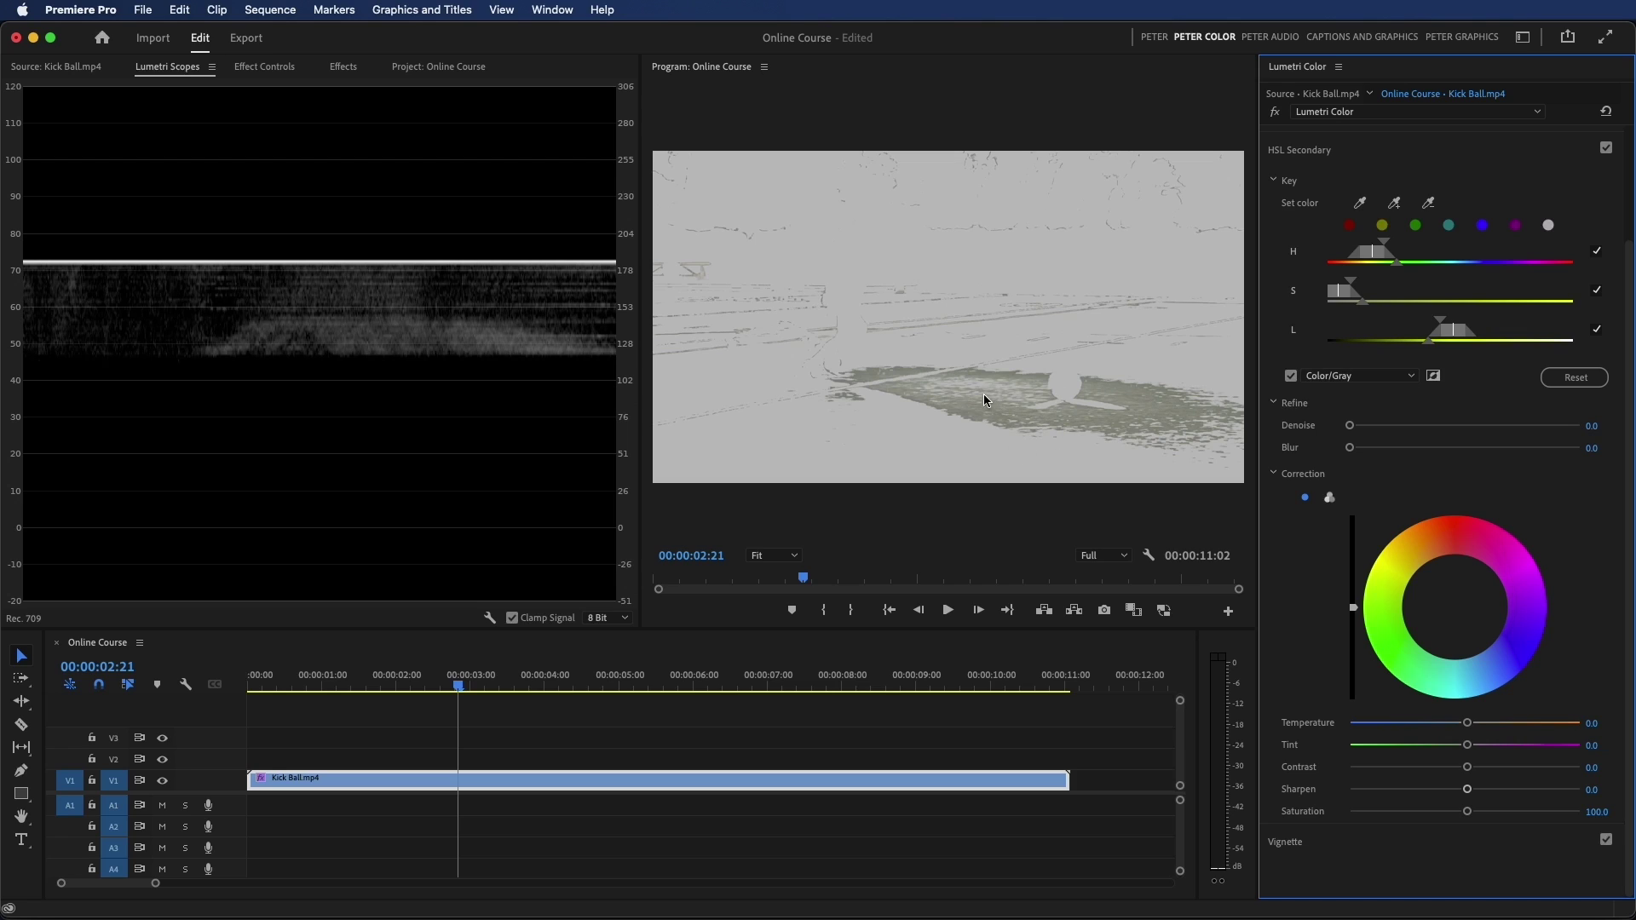
click(1291, 376)
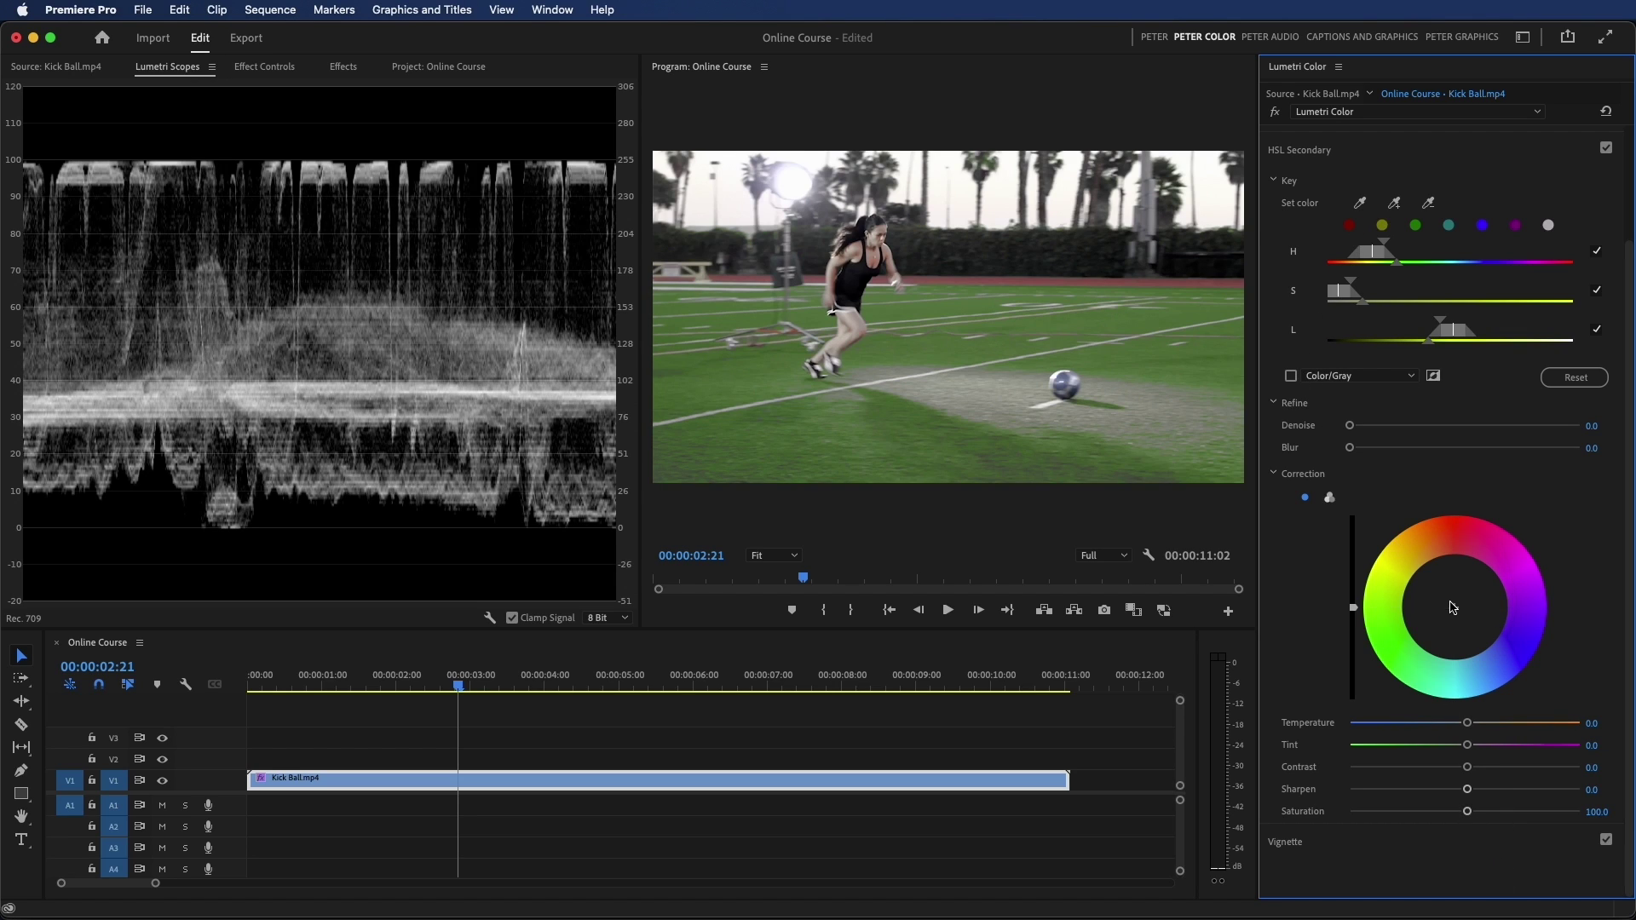
drag(1453, 608, 1388, 617)
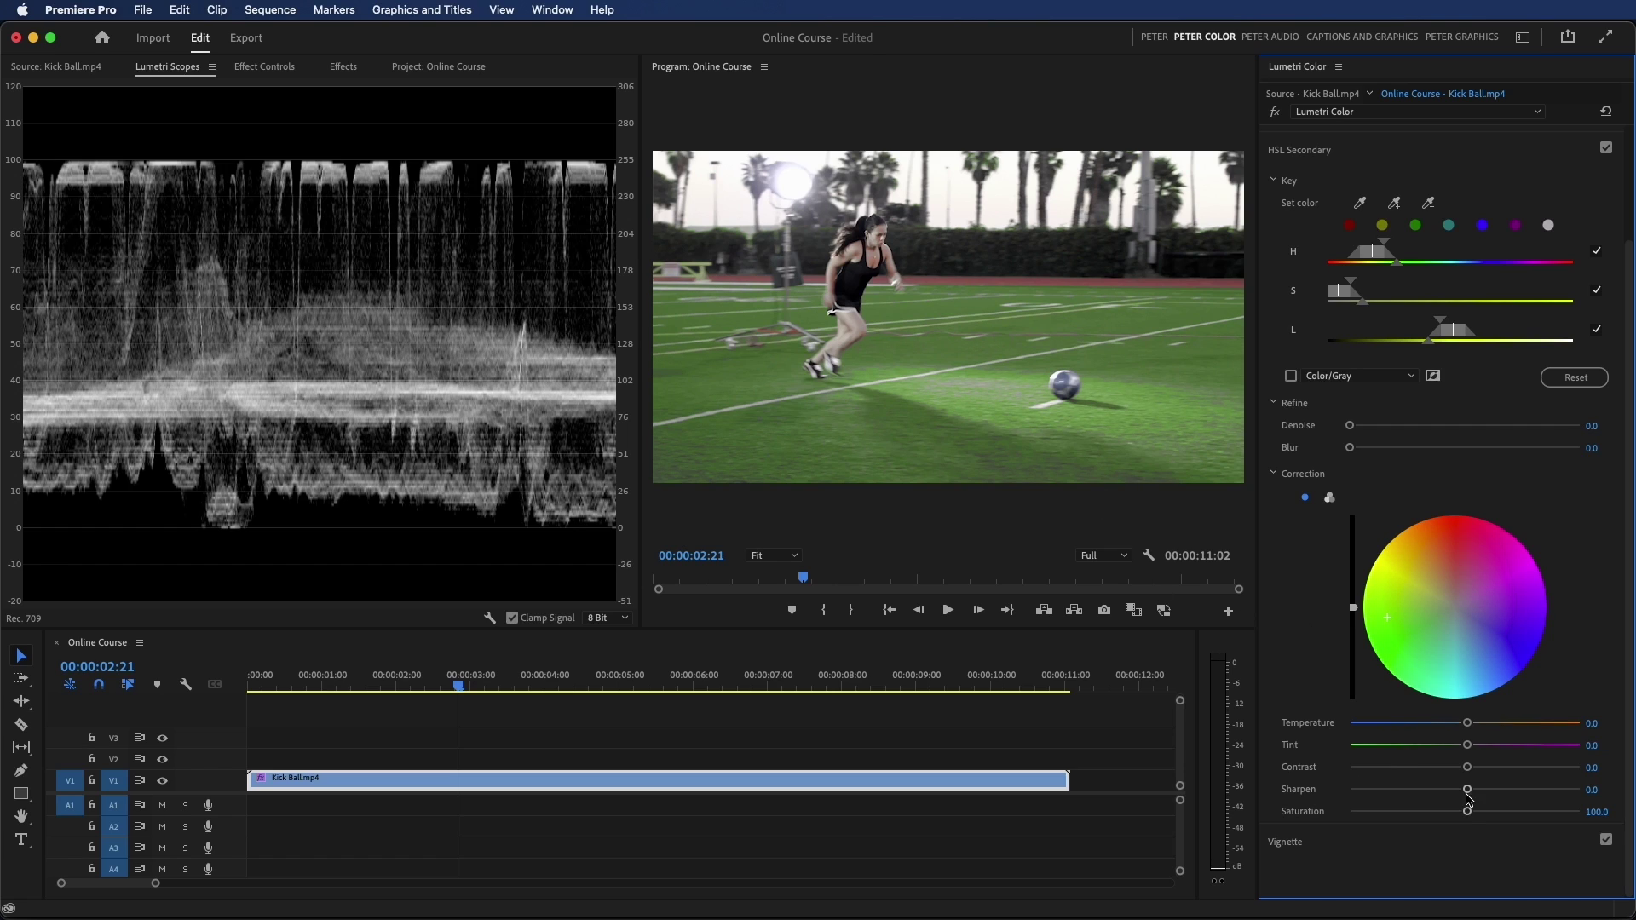
drag(1467, 811, 1451, 801)
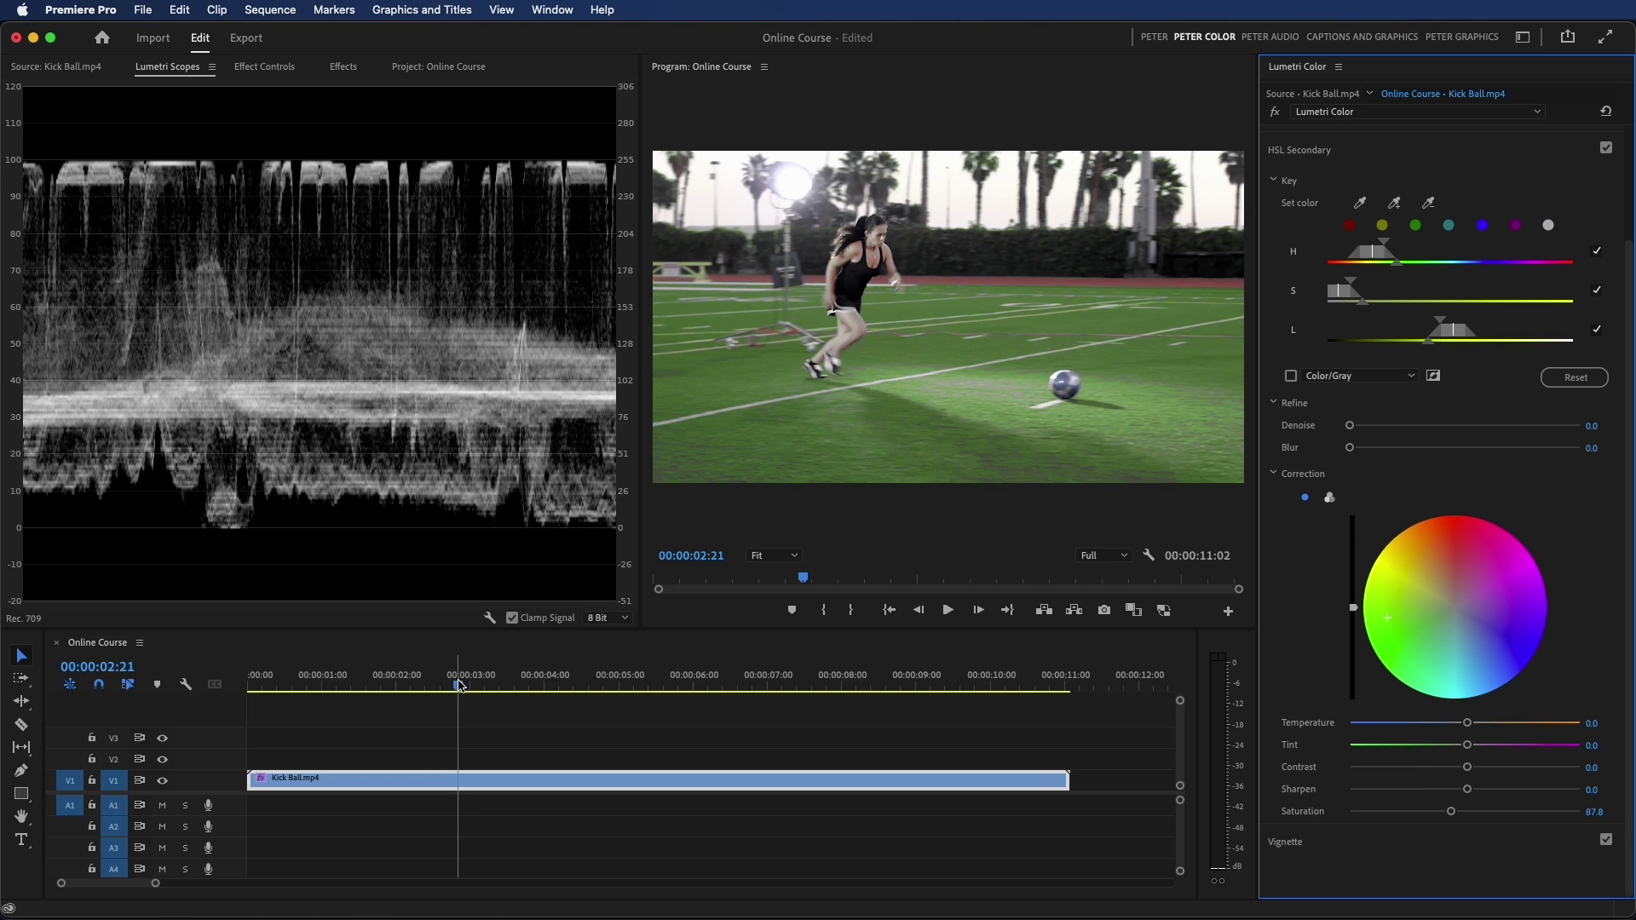
drag(458, 686, 577, 686)
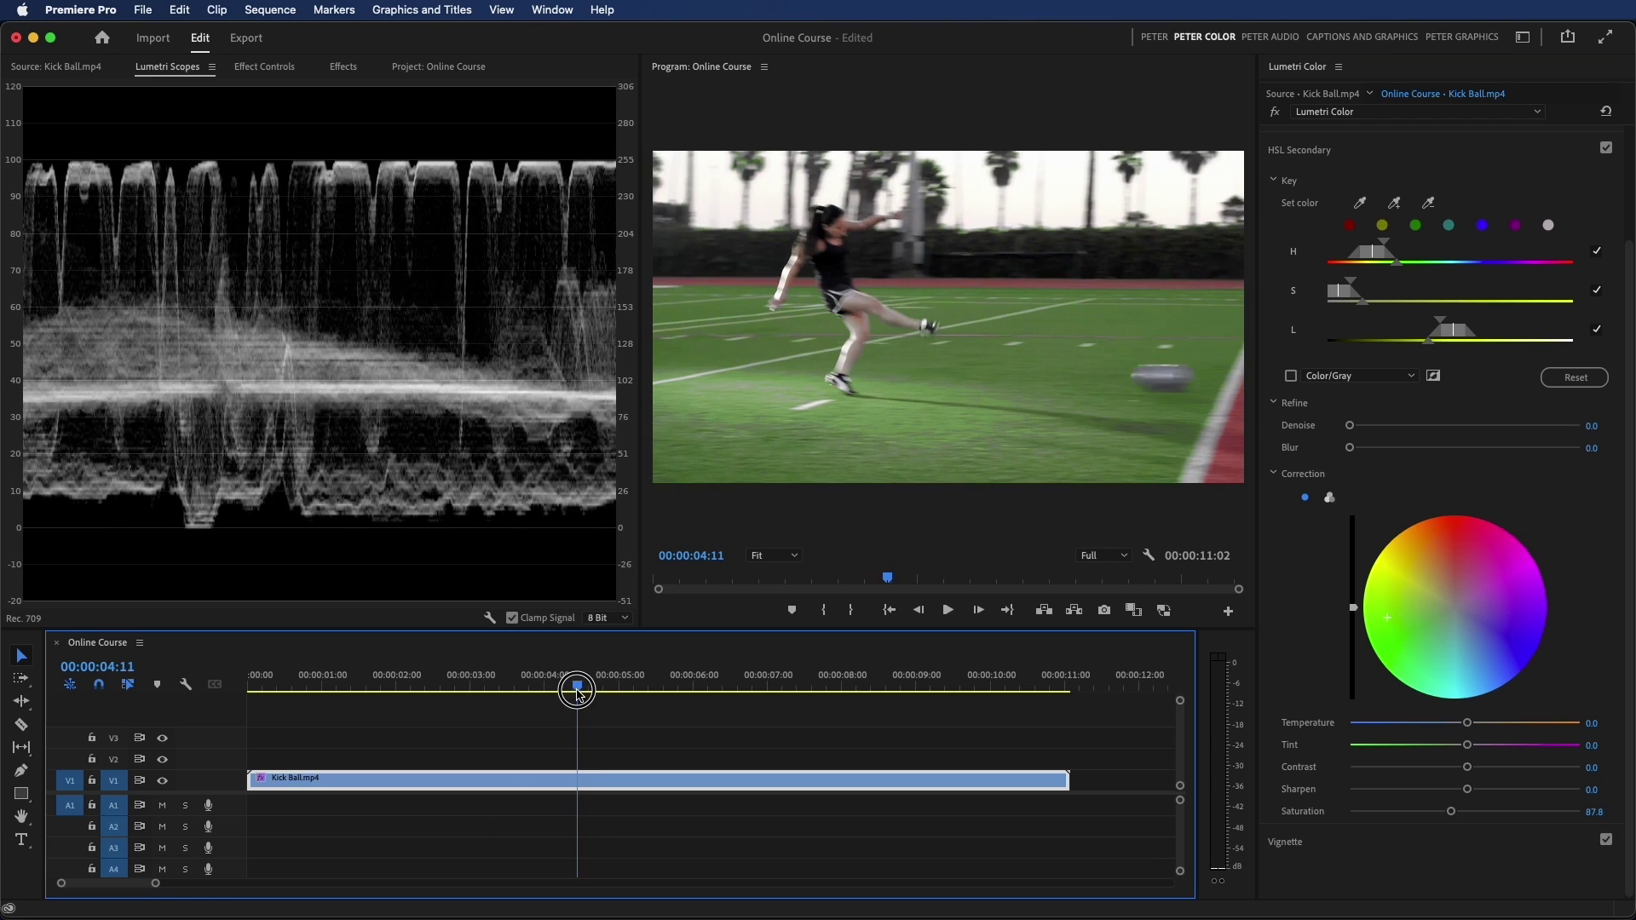
Add a new Lumetri Color effect, key the green grass, and view it as a gray mask
click(1449, 111)
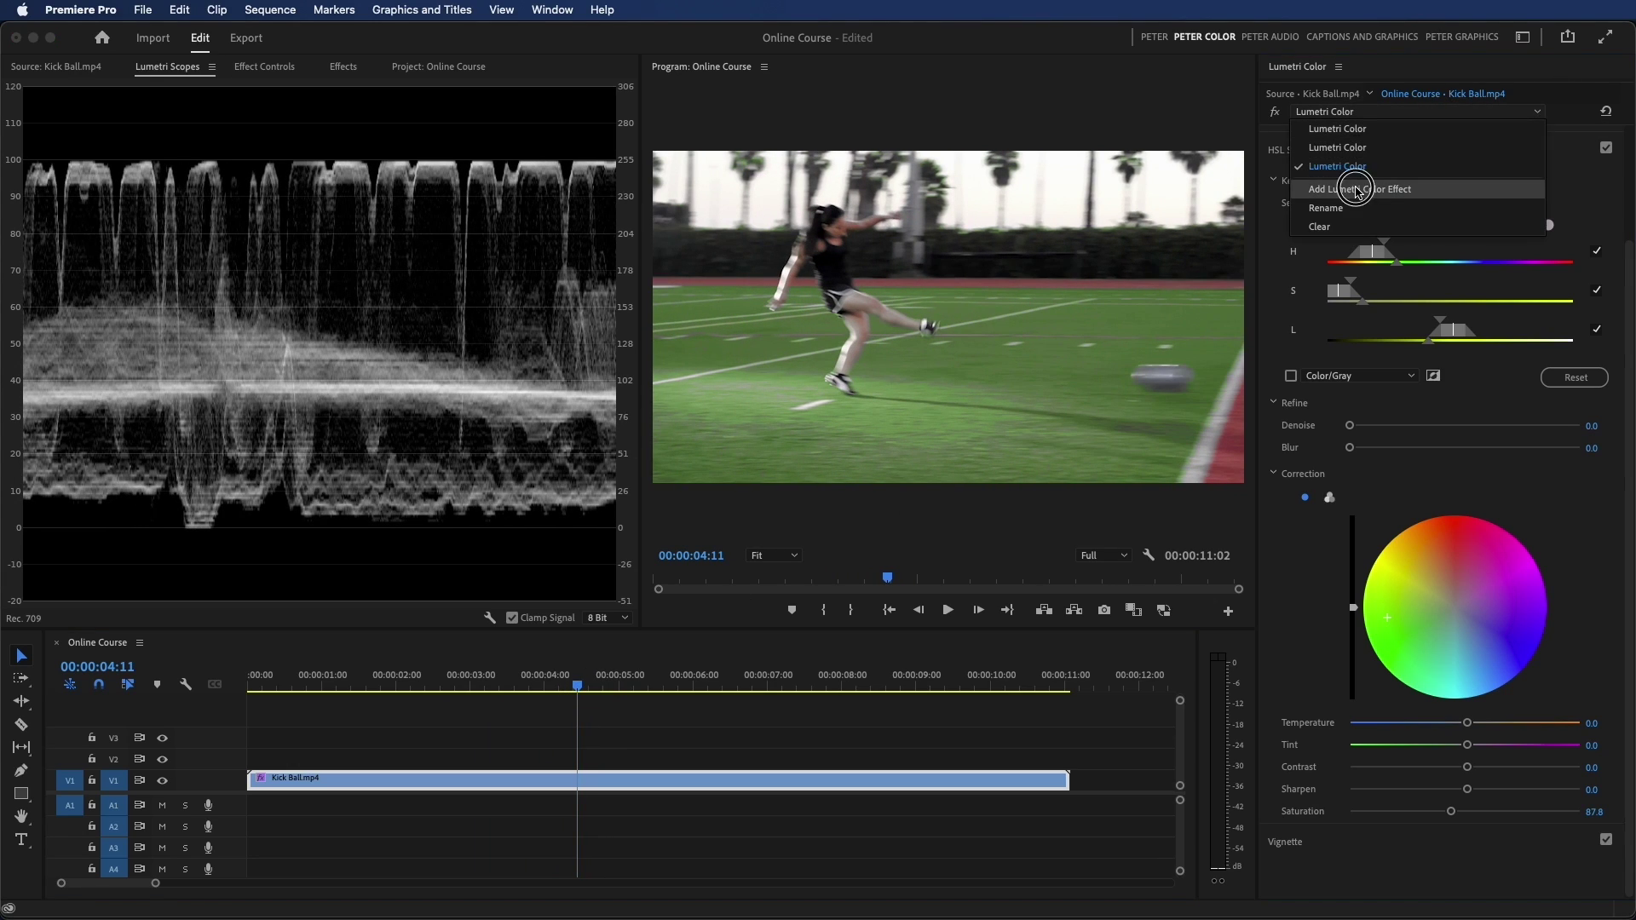
click(1360, 189)
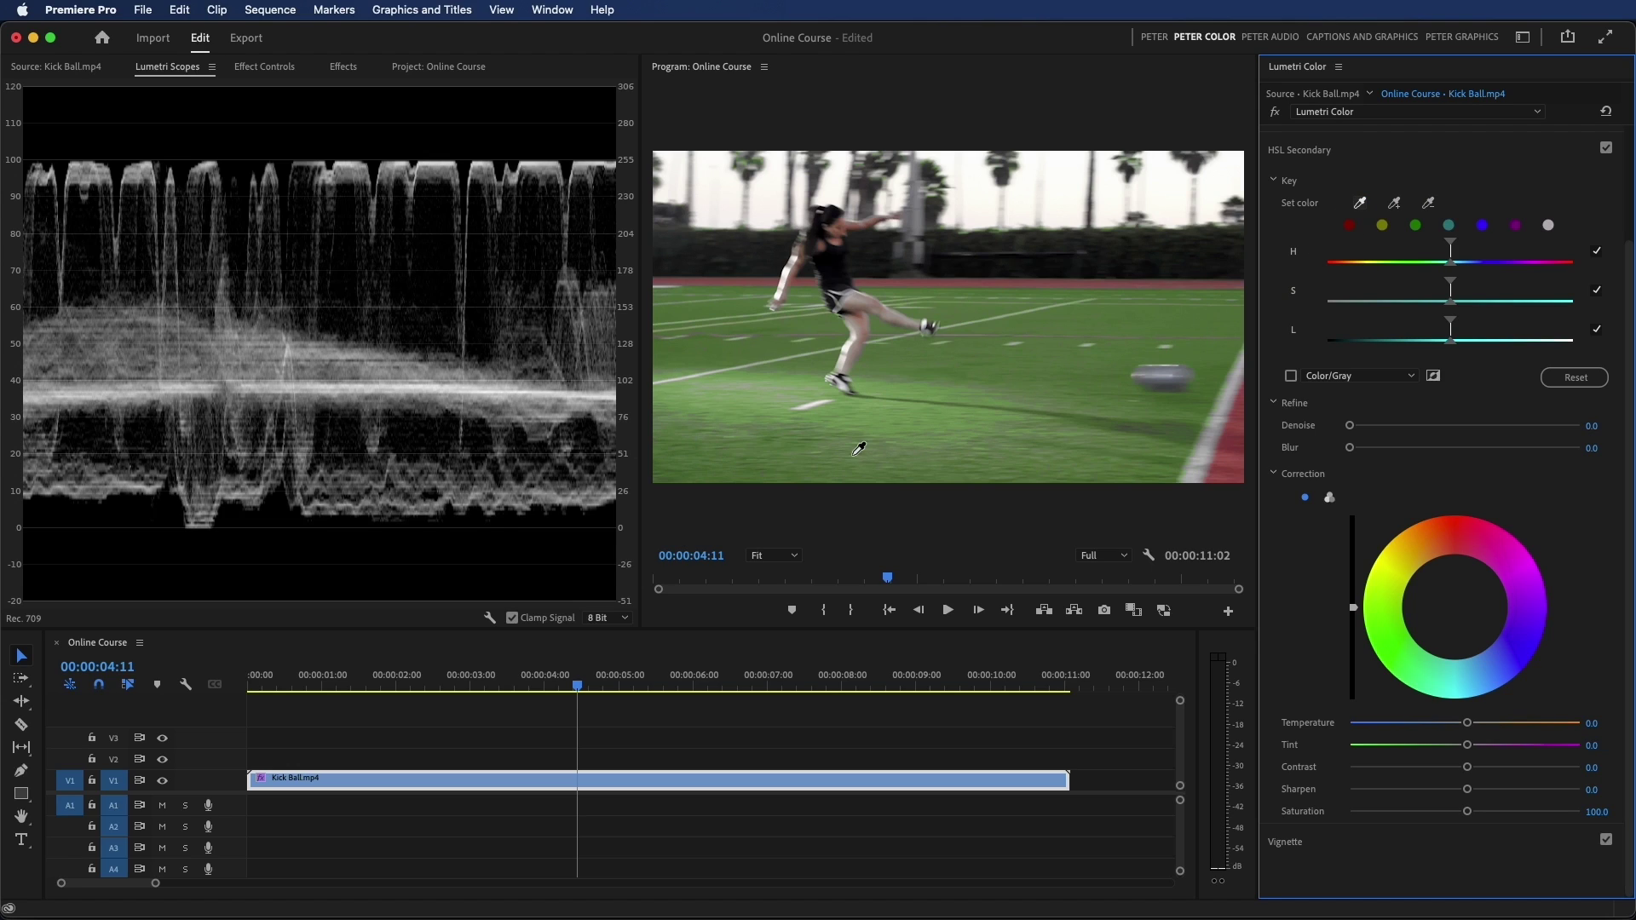
click(902, 452)
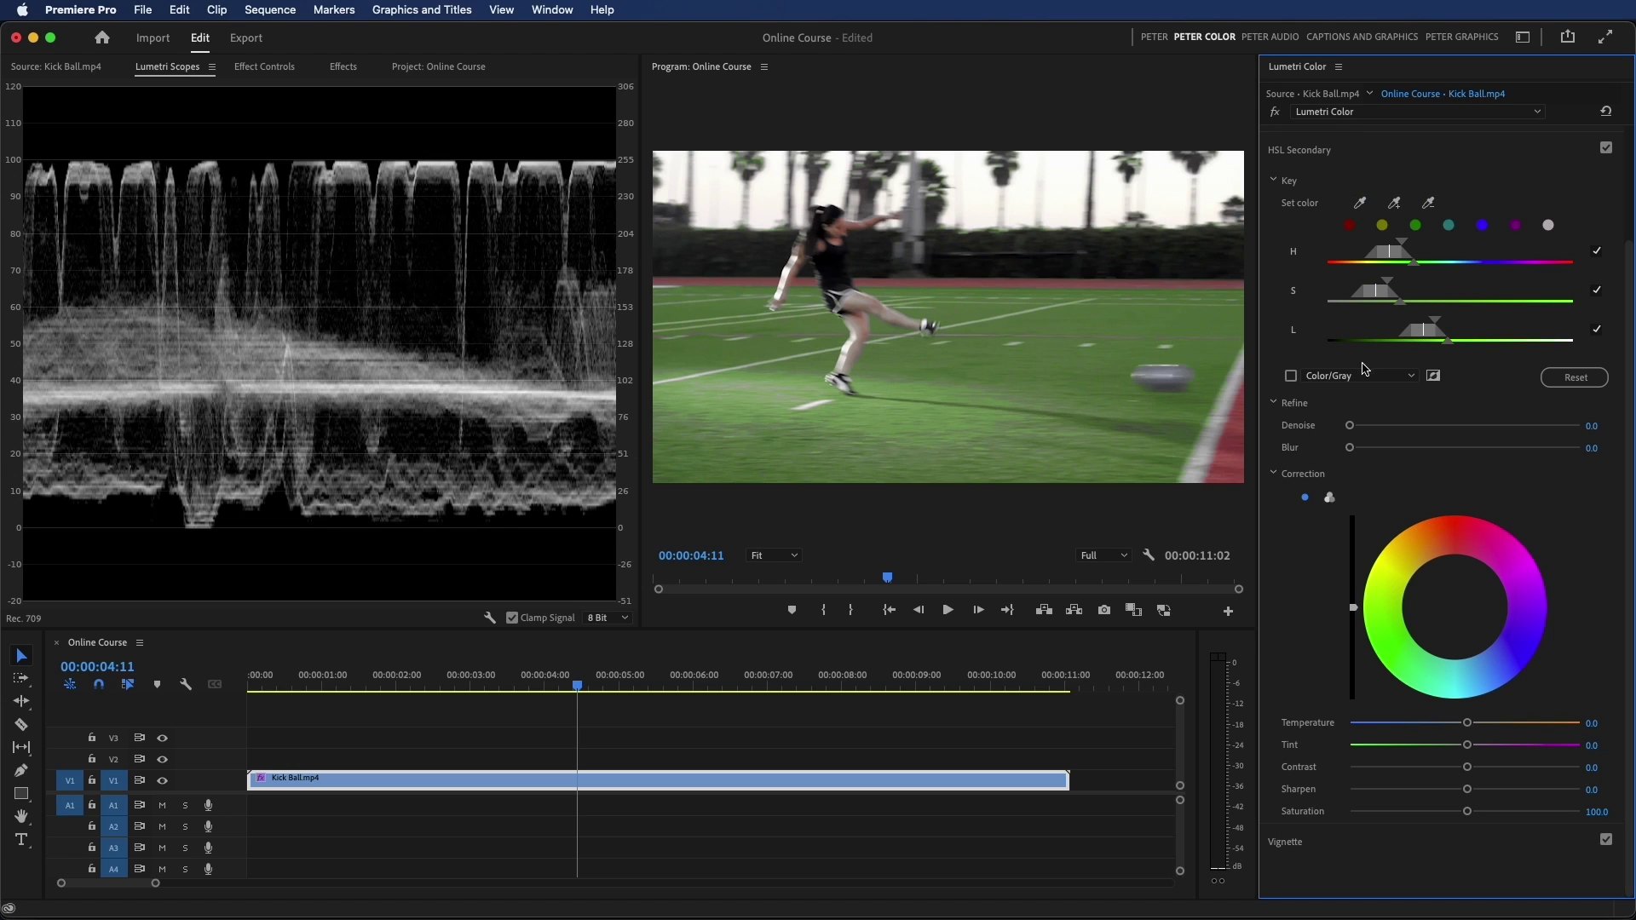
click(1290, 375)
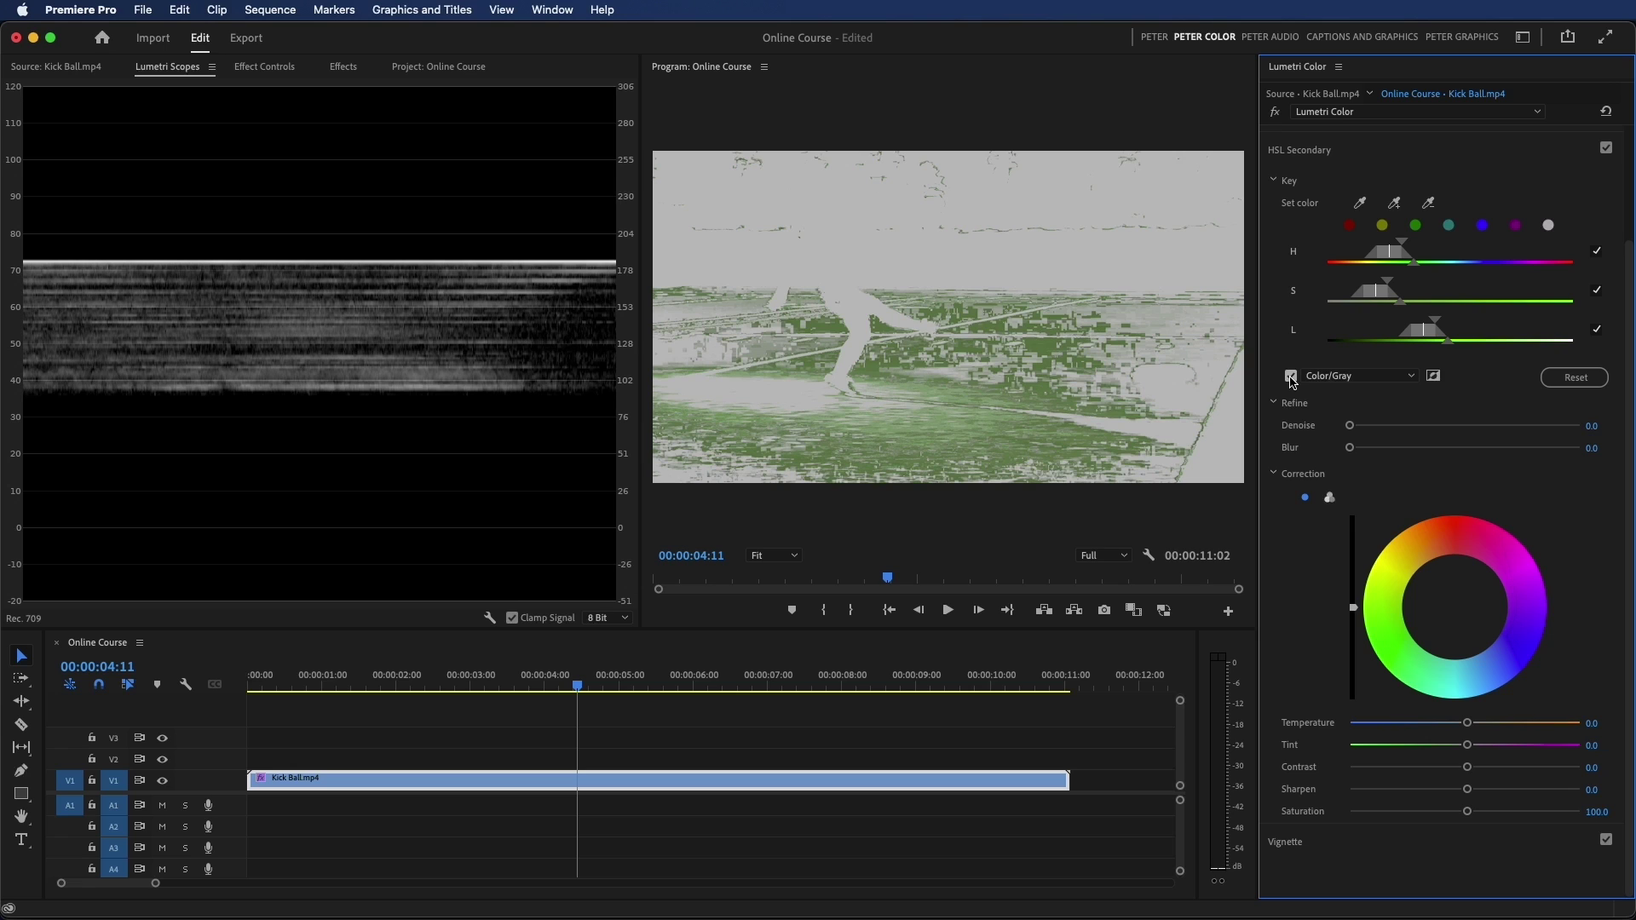
Resample the grass several times to refine and narrow the key
click(1360, 203)
click(960, 438)
click(938, 433)
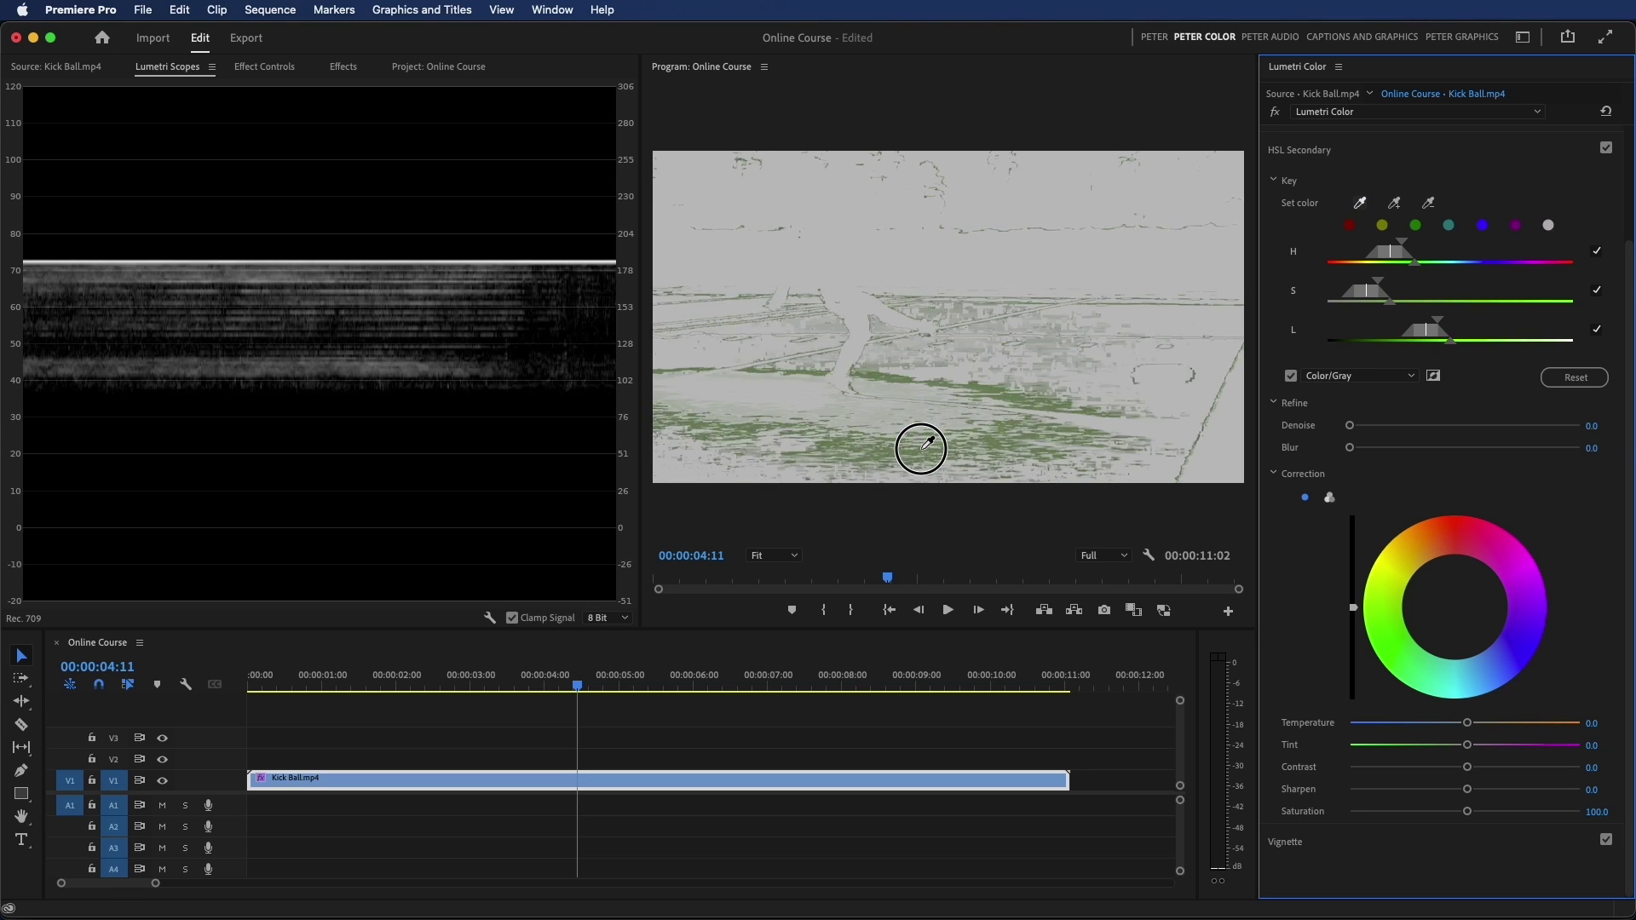
click(920, 446)
click(913, 446)
click(920, 442)
click(917, 443)
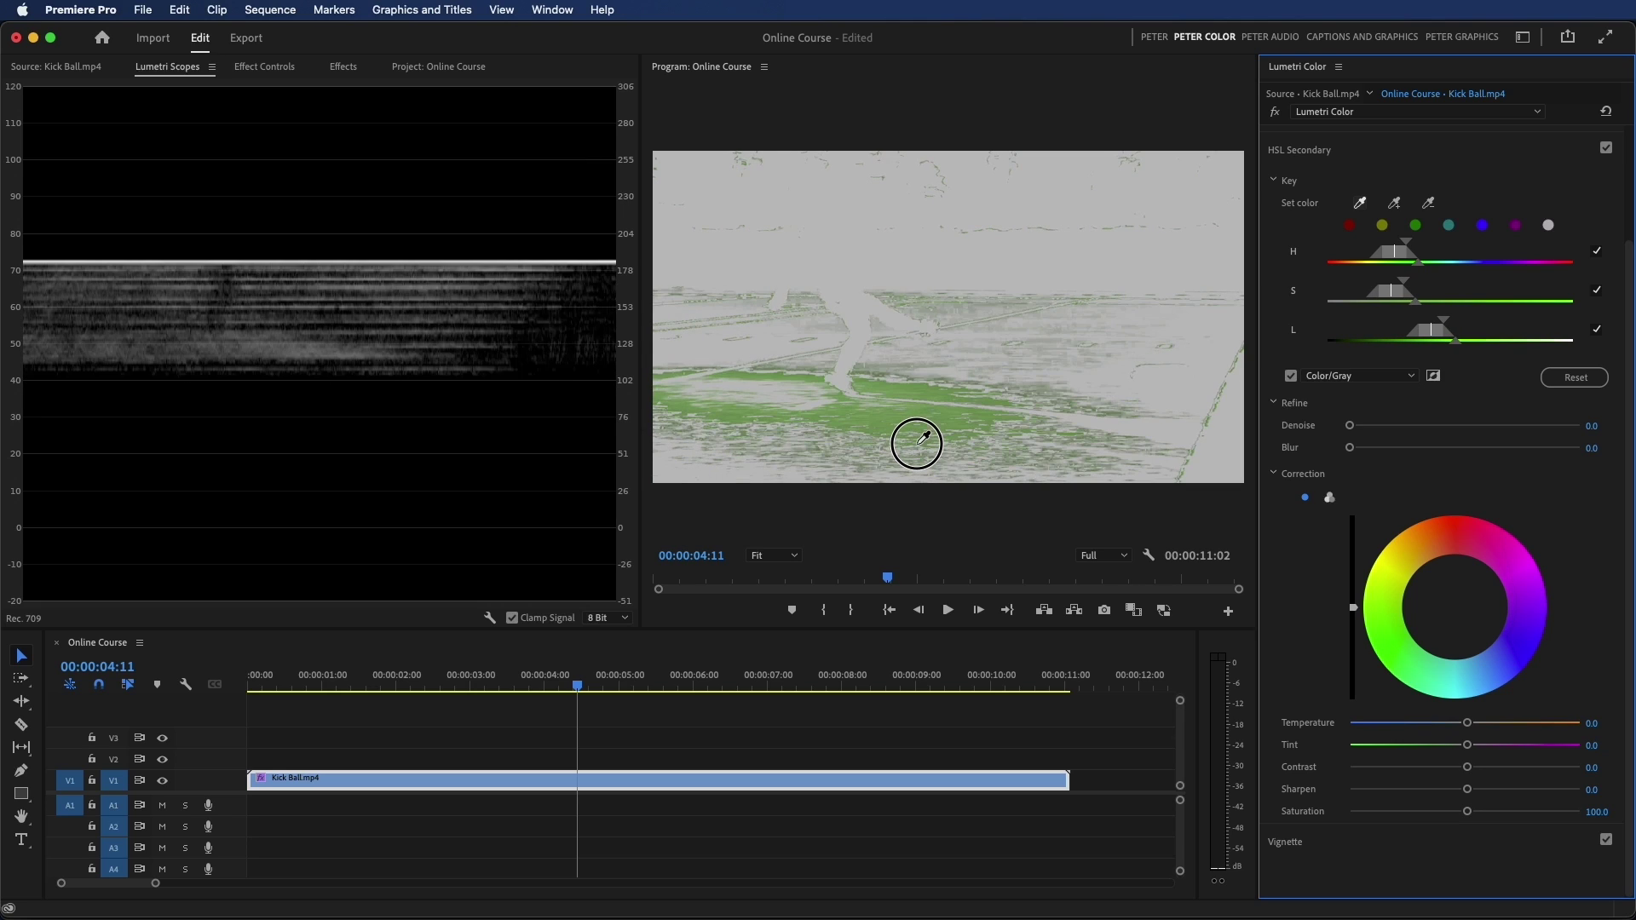
click(919, 442)
click(918, 439)
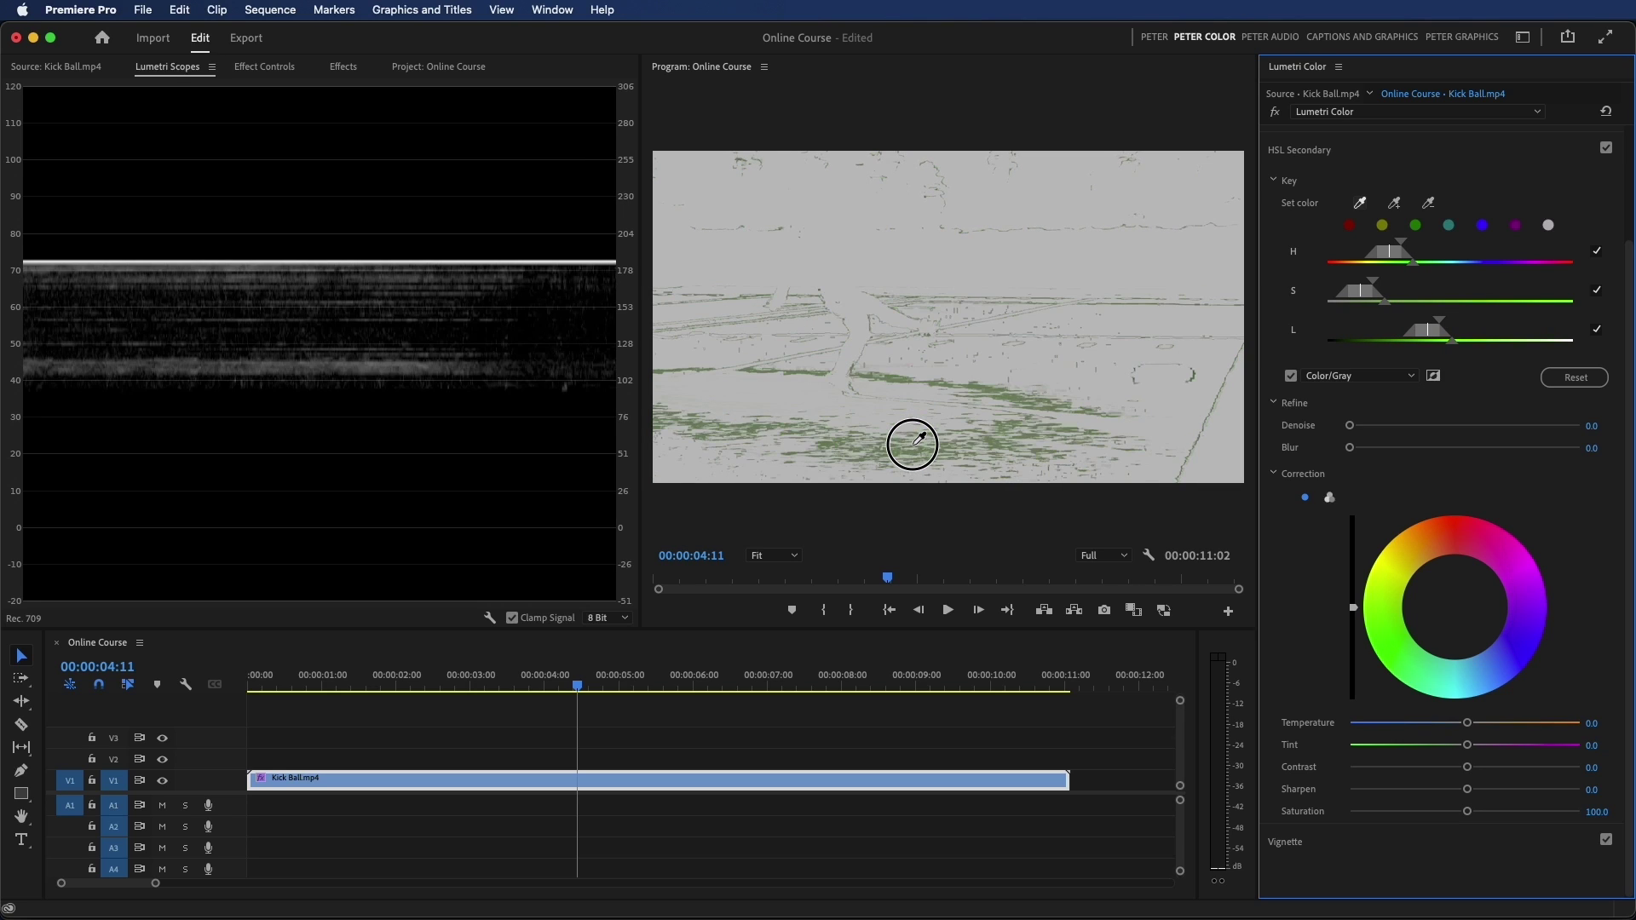
Return to full colour and nudge the correction wheel to subtly shift the keyed grass's hue
click(1291, 376)
drag(1438, 619, 1432, 612)
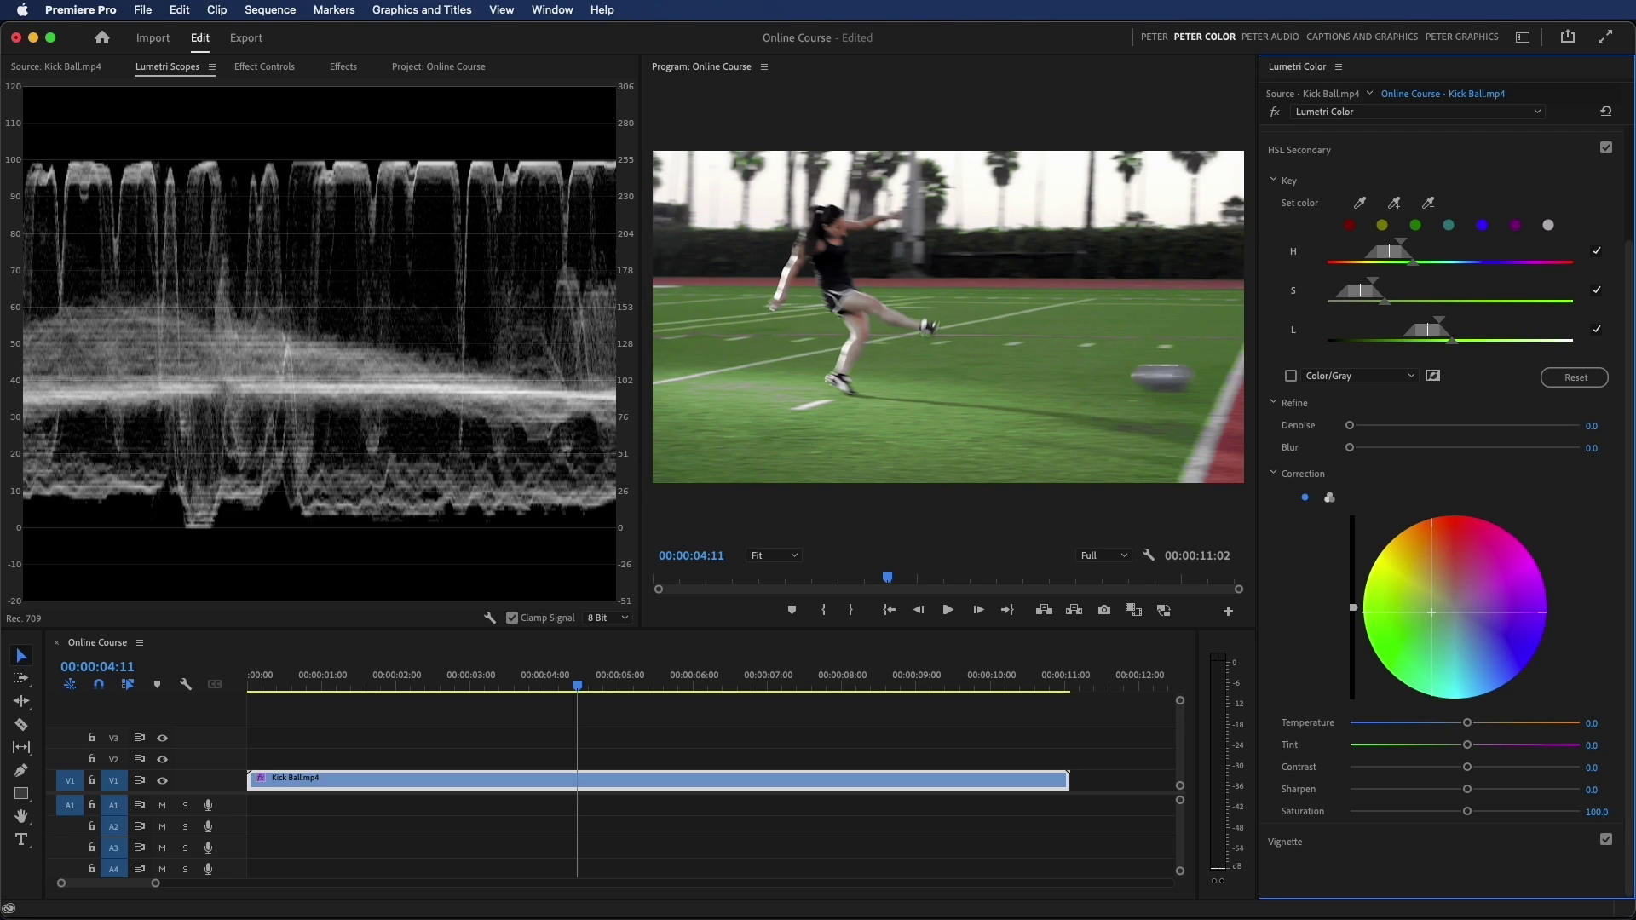
drag(1431, 612, 1427, 614)
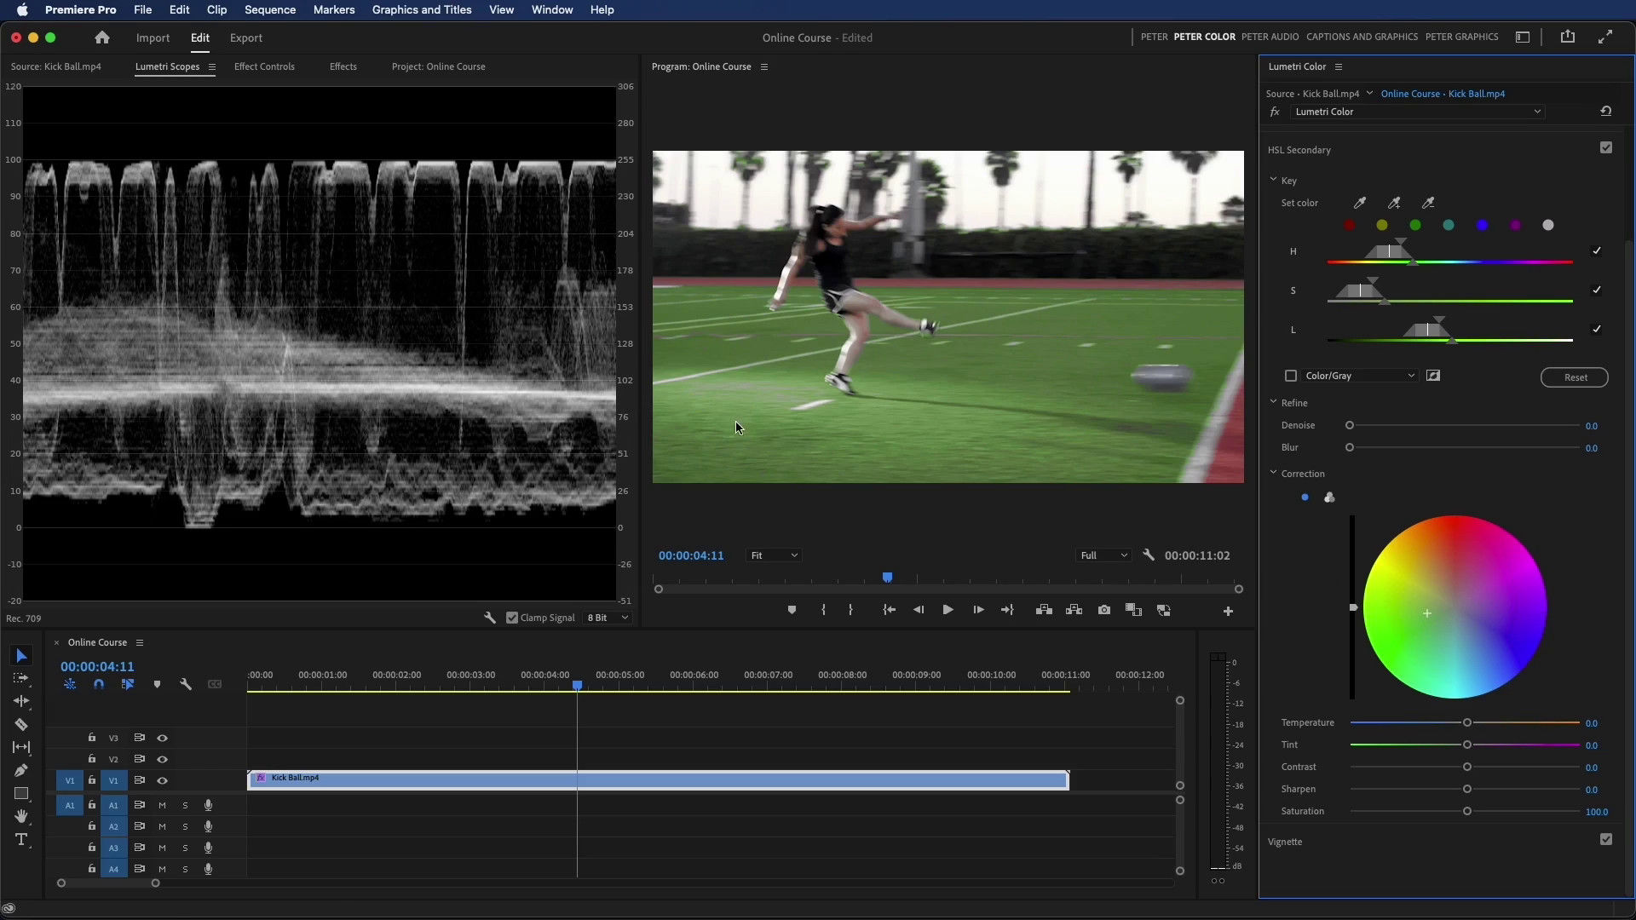
mouse_move(577, 686)
mouse_down()
mouse_move(364, 688)
mouse_move(446, 686)
mouse_up()
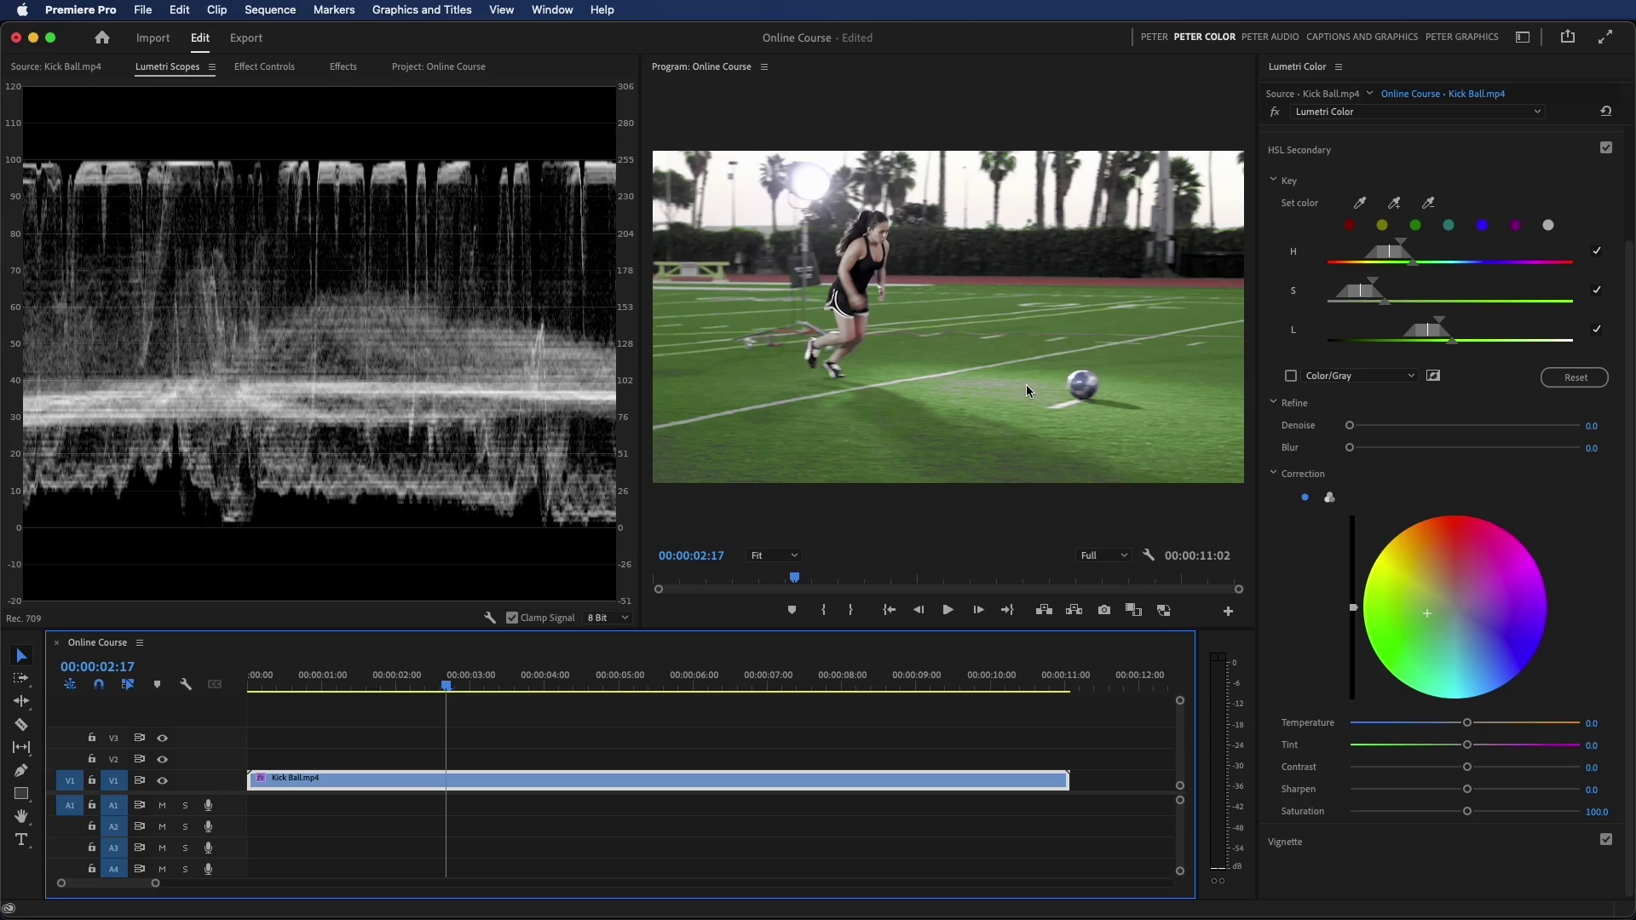
click(629, 680)
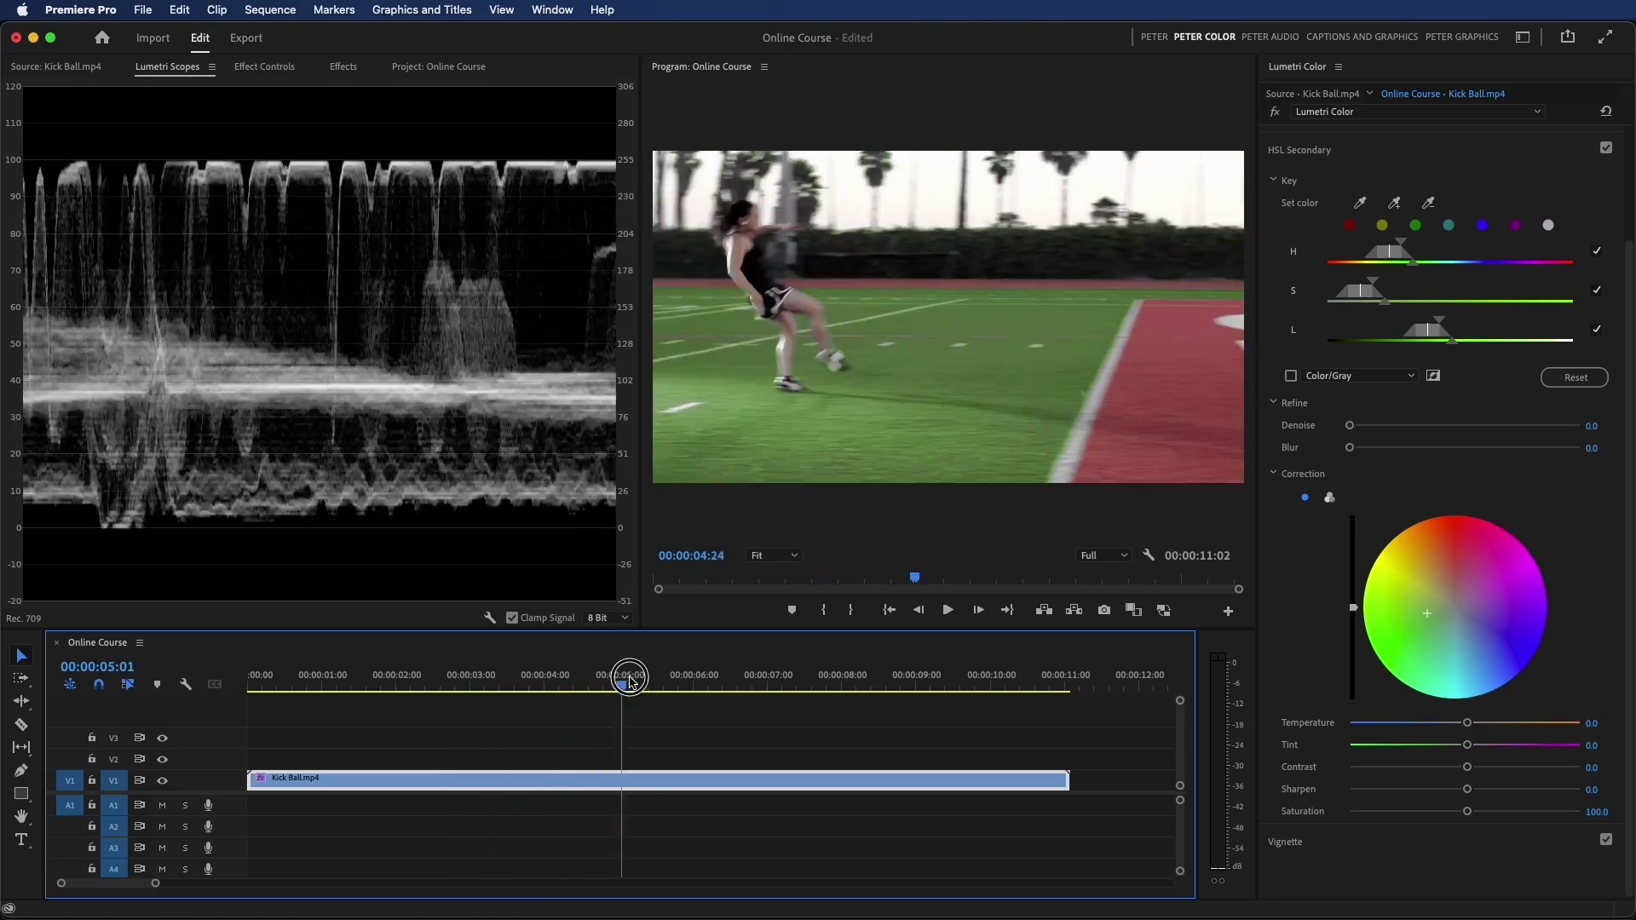
mouse_move(631, 679)
mouse_down()
mouse_move(528, 698)
mouse_move(445, 686)
mouse_up()
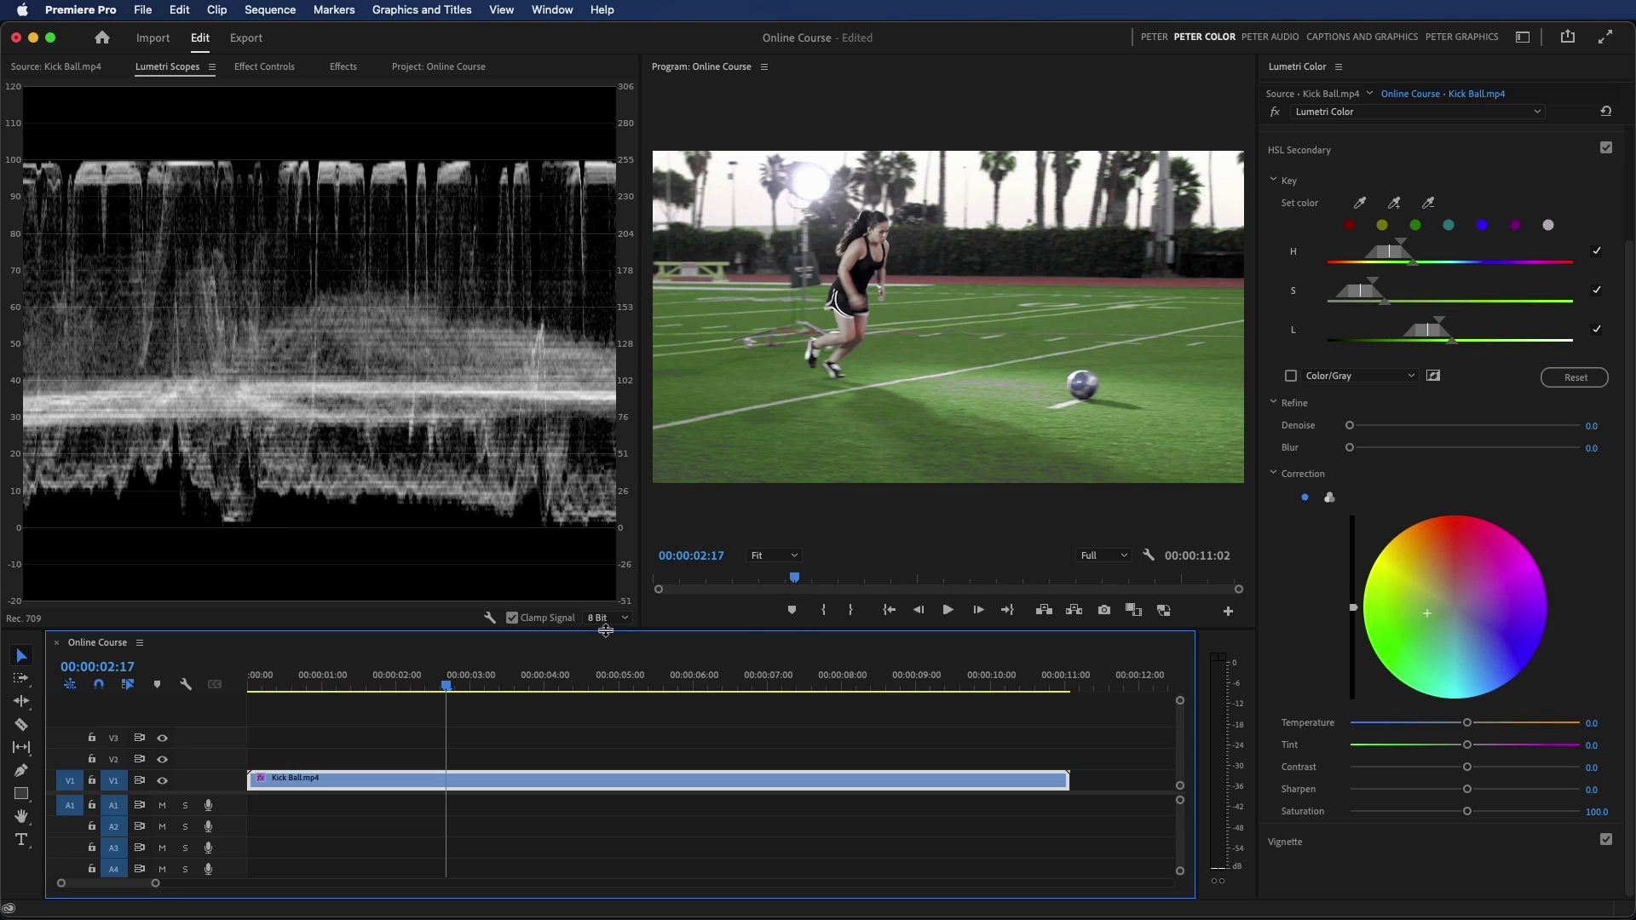
drag(456, 683, 670, 685)
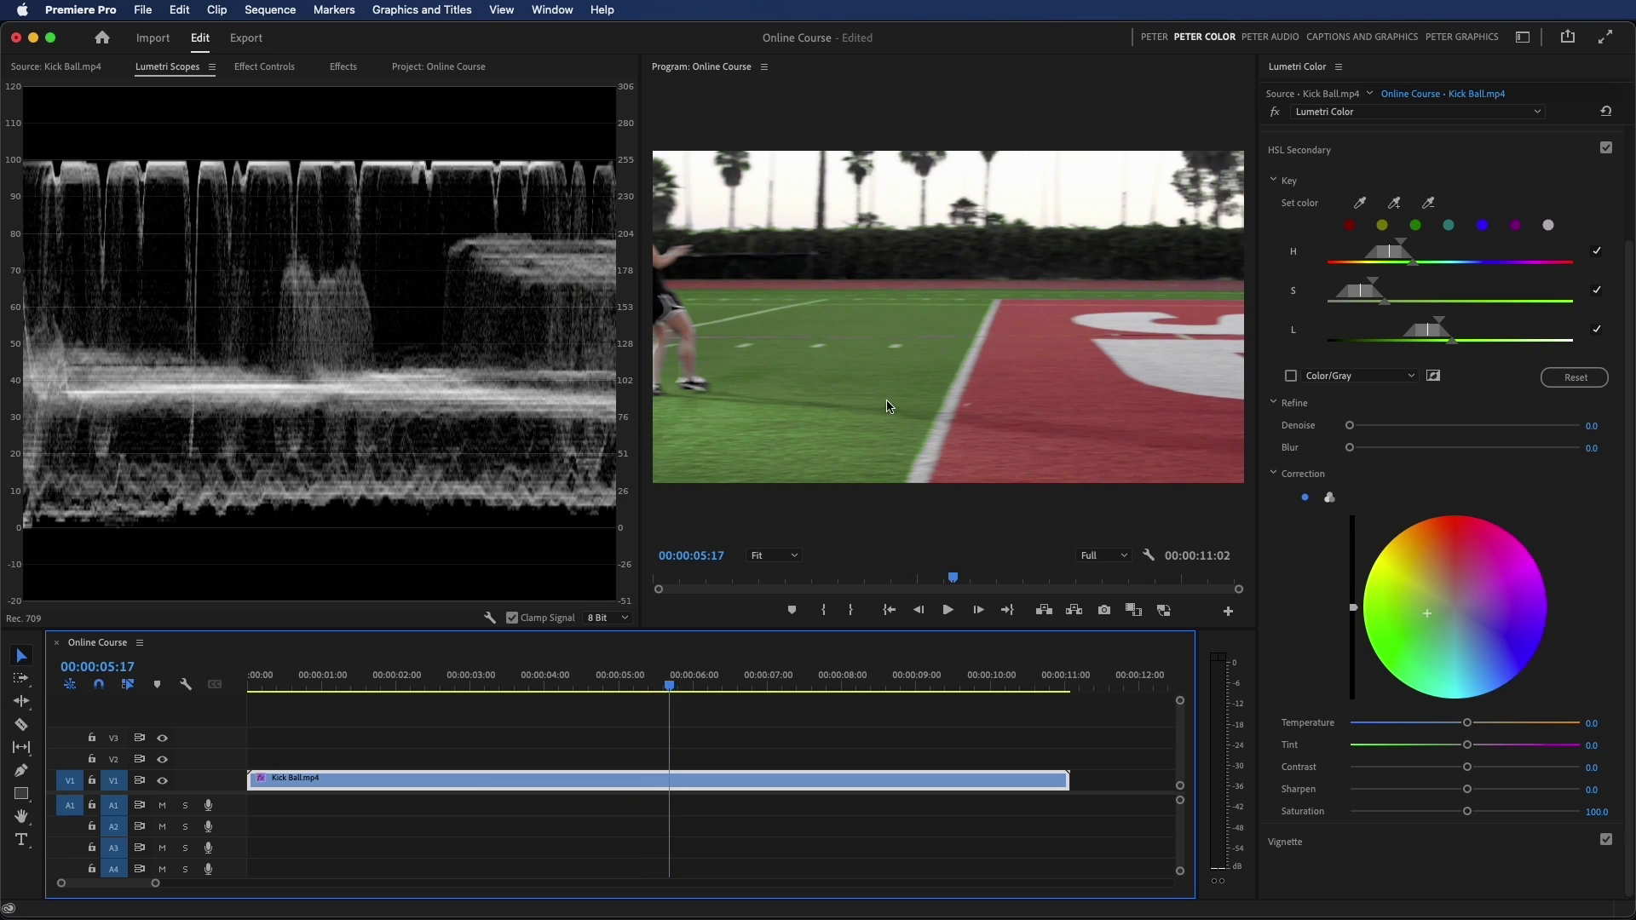
Show Effect Controls with all four Lumetri Color effects collapsed
click(264, 67)
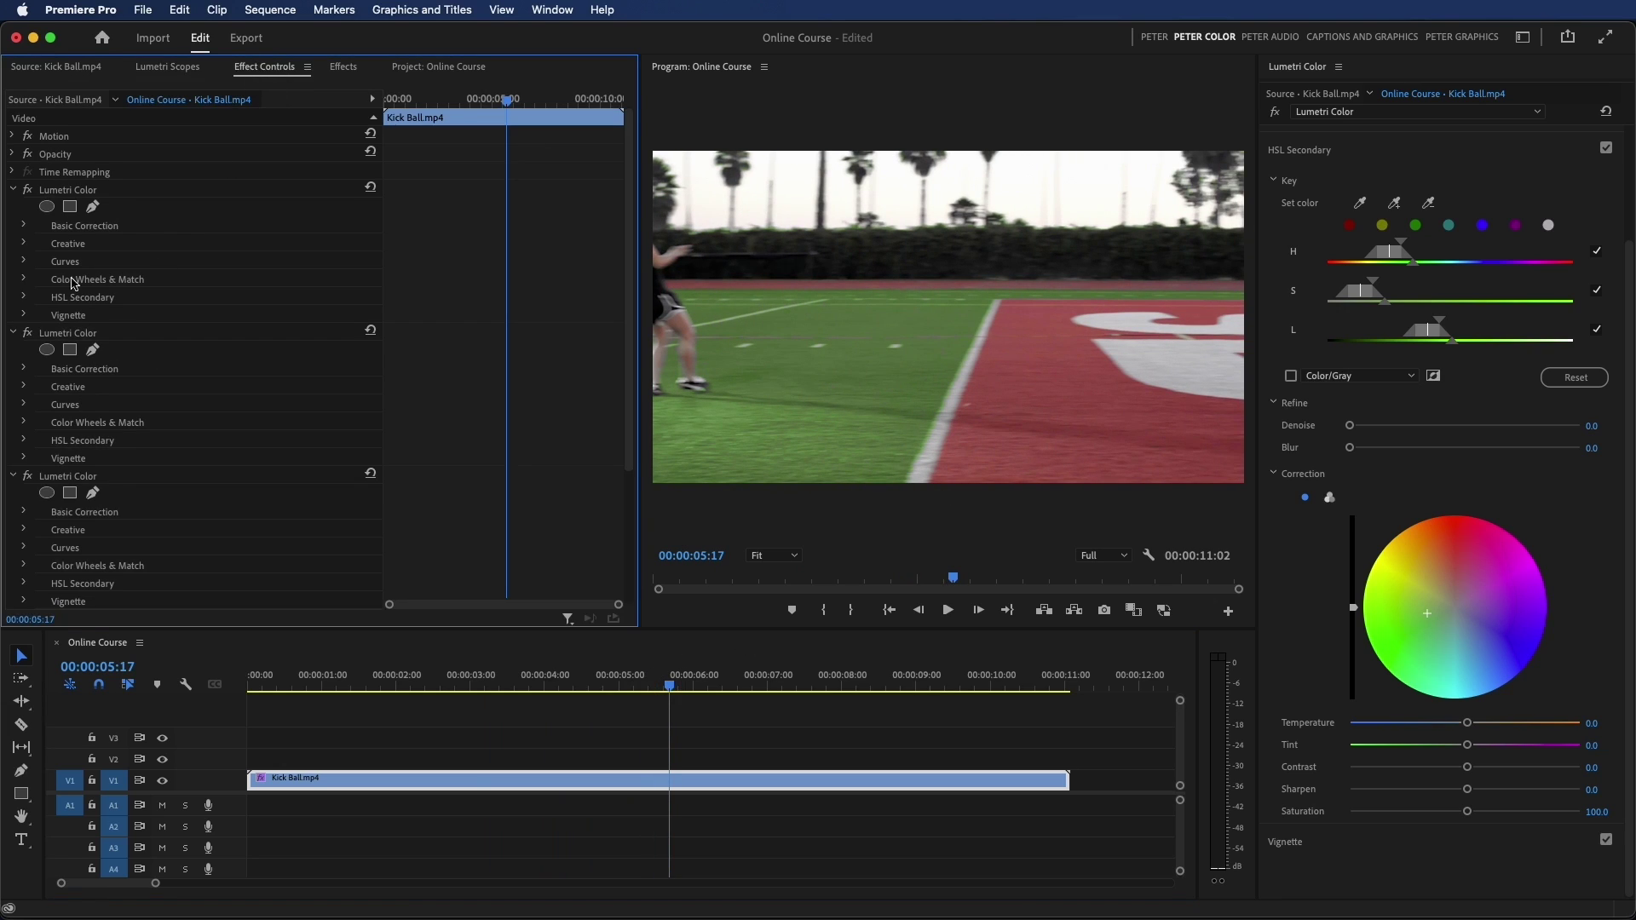
click(14, 189)
click(13, 207)
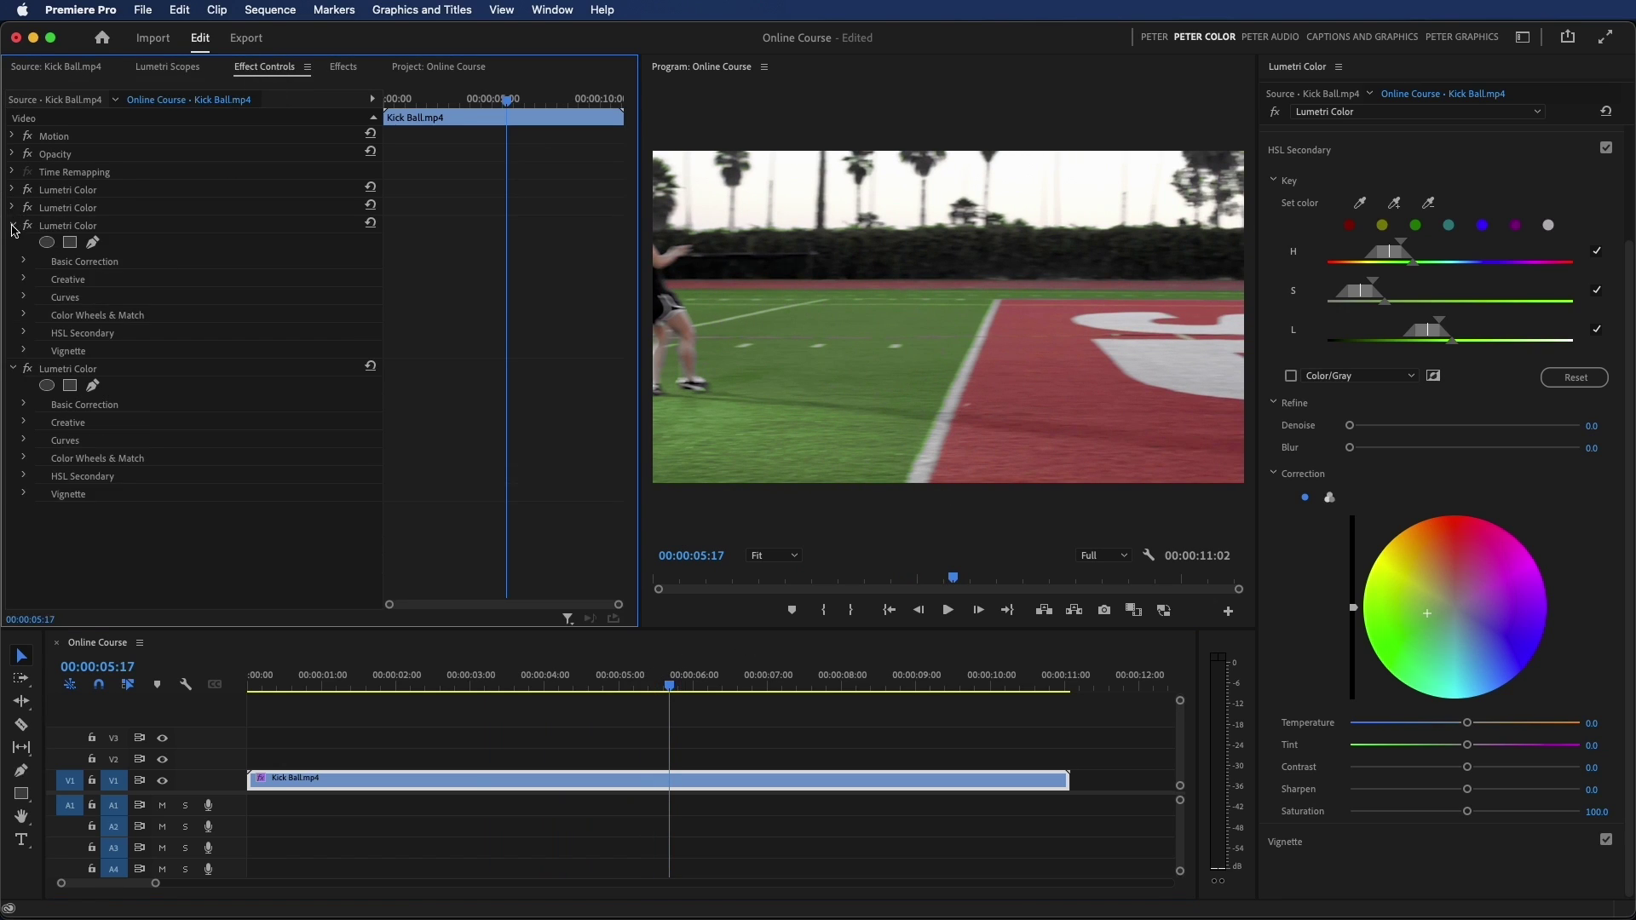
click(14, 225)
click(14, 243)
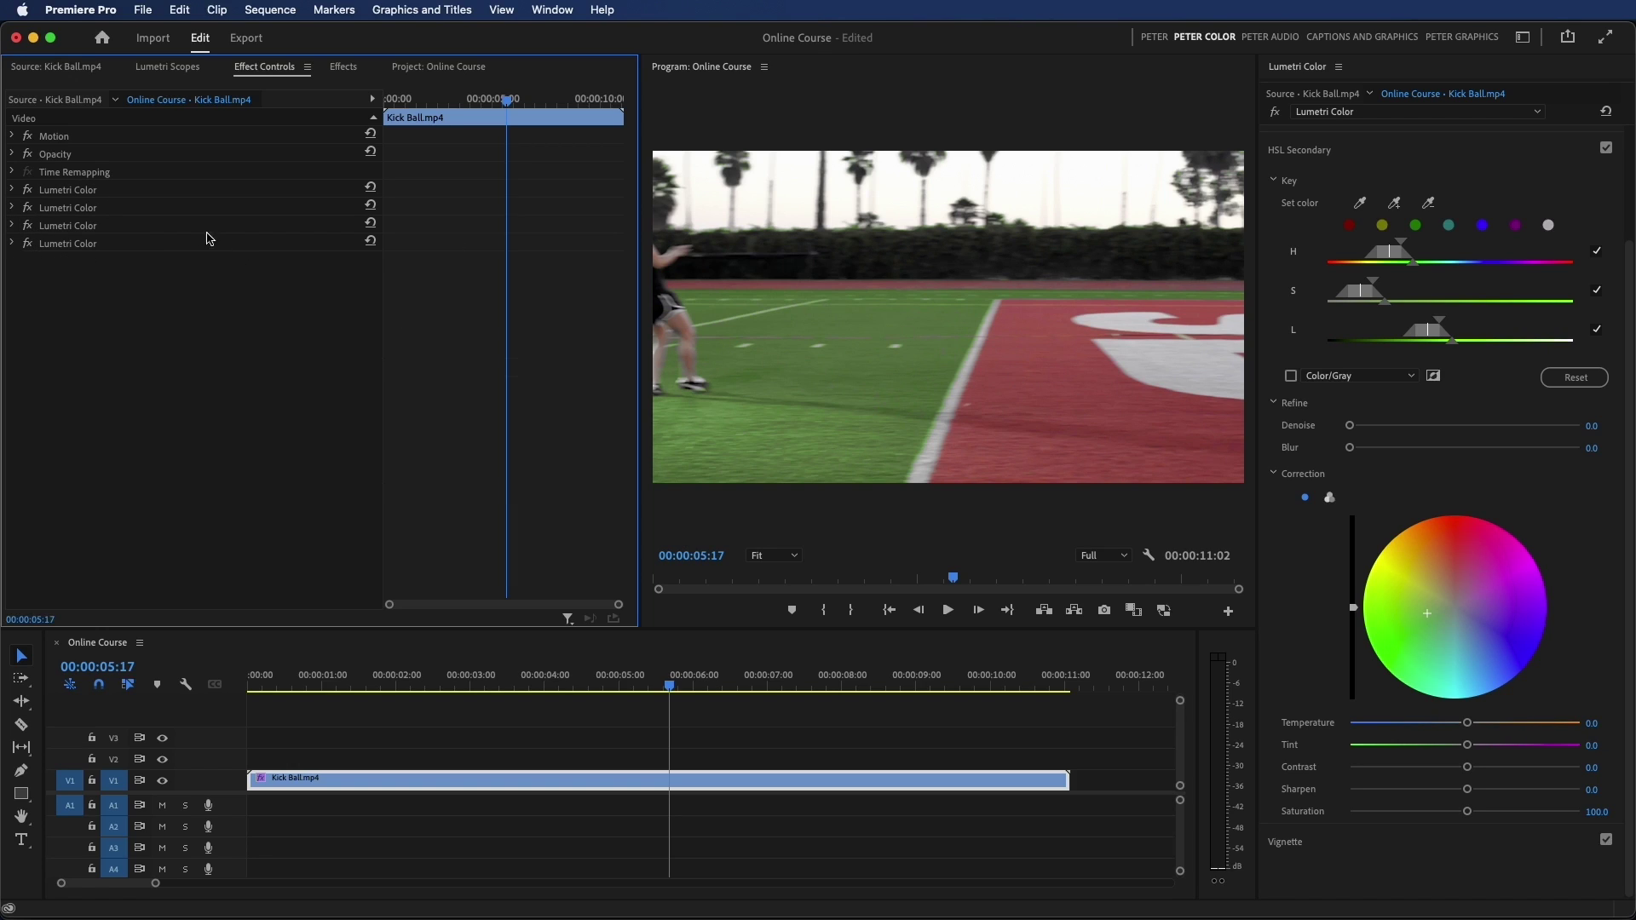
Disable all four Lumetri Color effects and review the ungraded clip at nearby frames
click(28, 189)
click(28, 207)
click(28, 225)
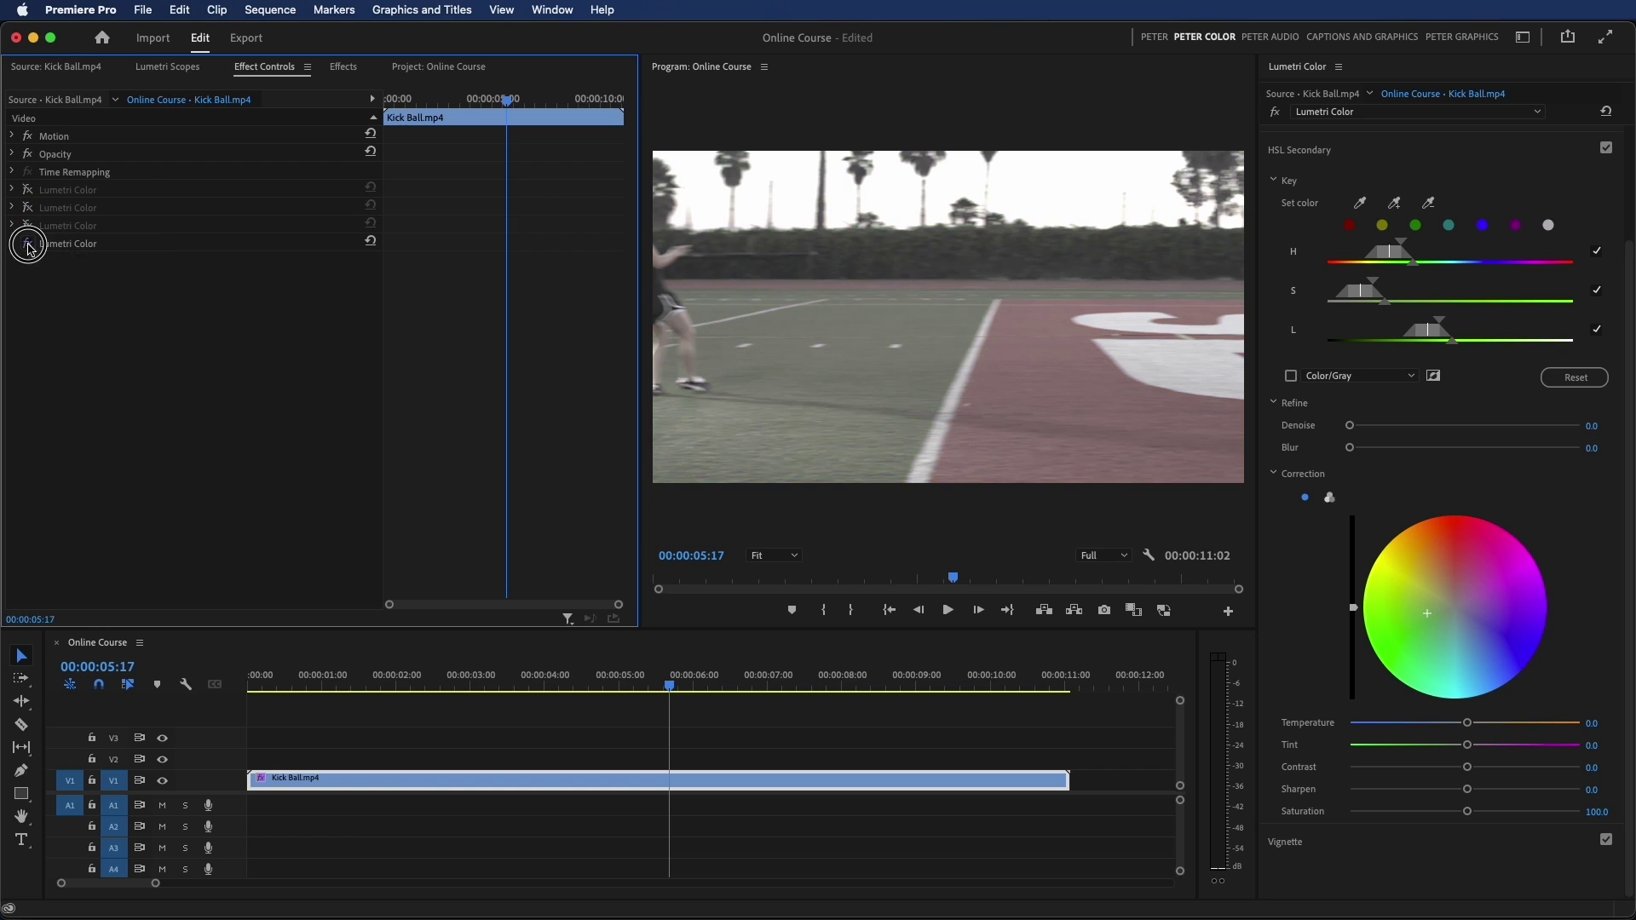
click(28, 243)
mouse_move(682, 681)
mouse_down()
mouse_move(545, 682)
mouse_move(654, 682)
mouse_up()
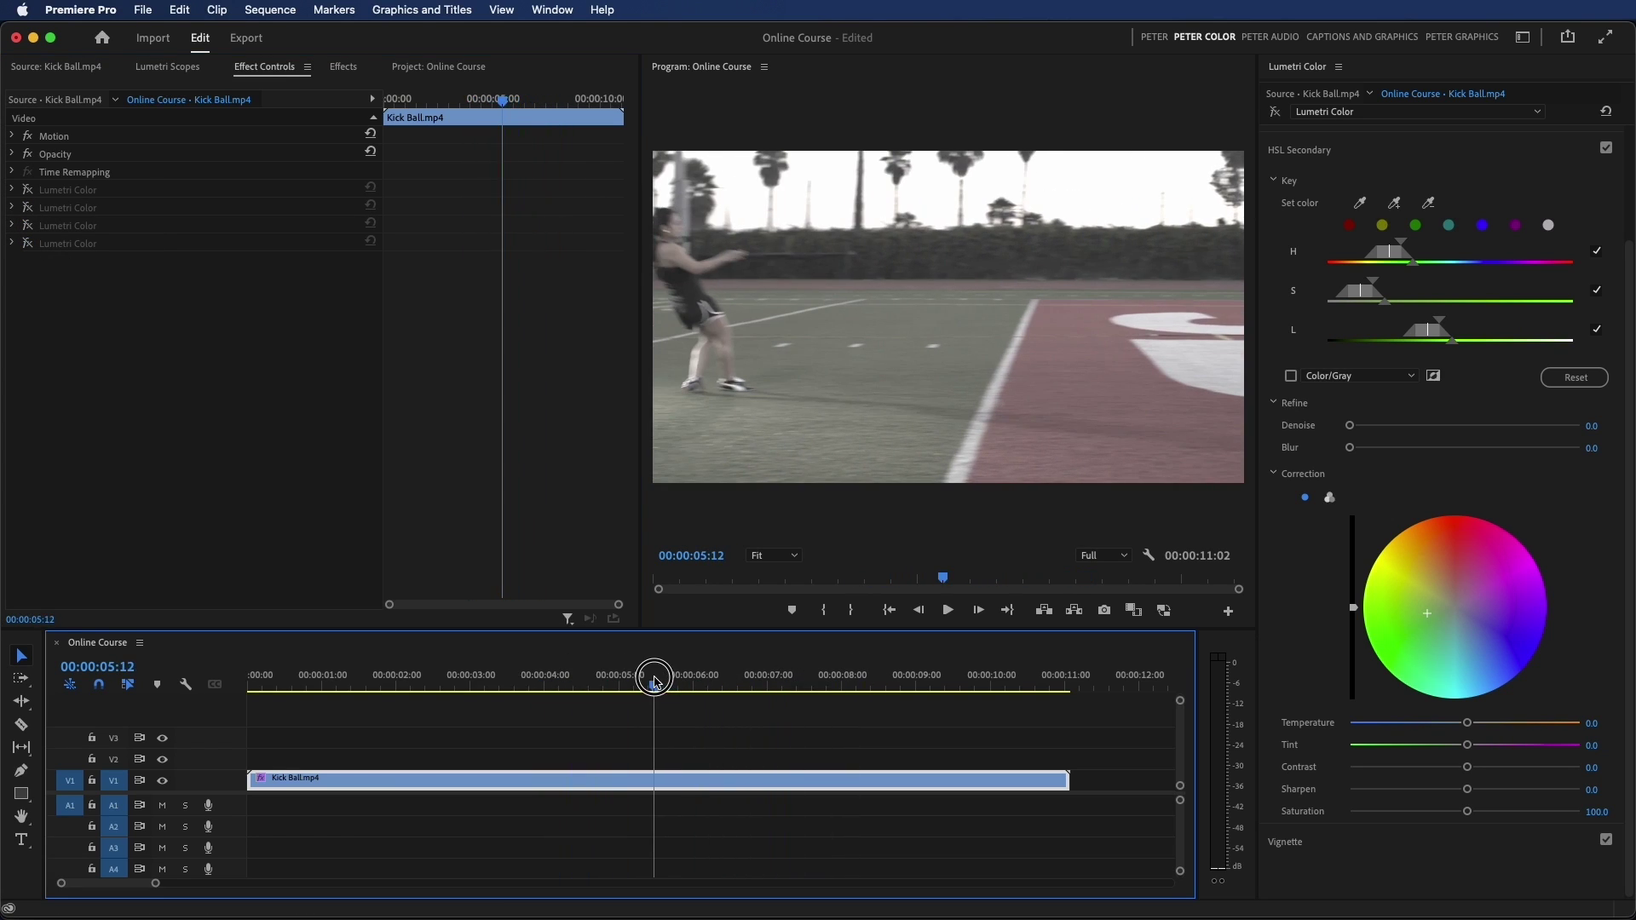
Re-enable all four Lumetri Color effects and review the restored grade later in the clip
click(28, 189)
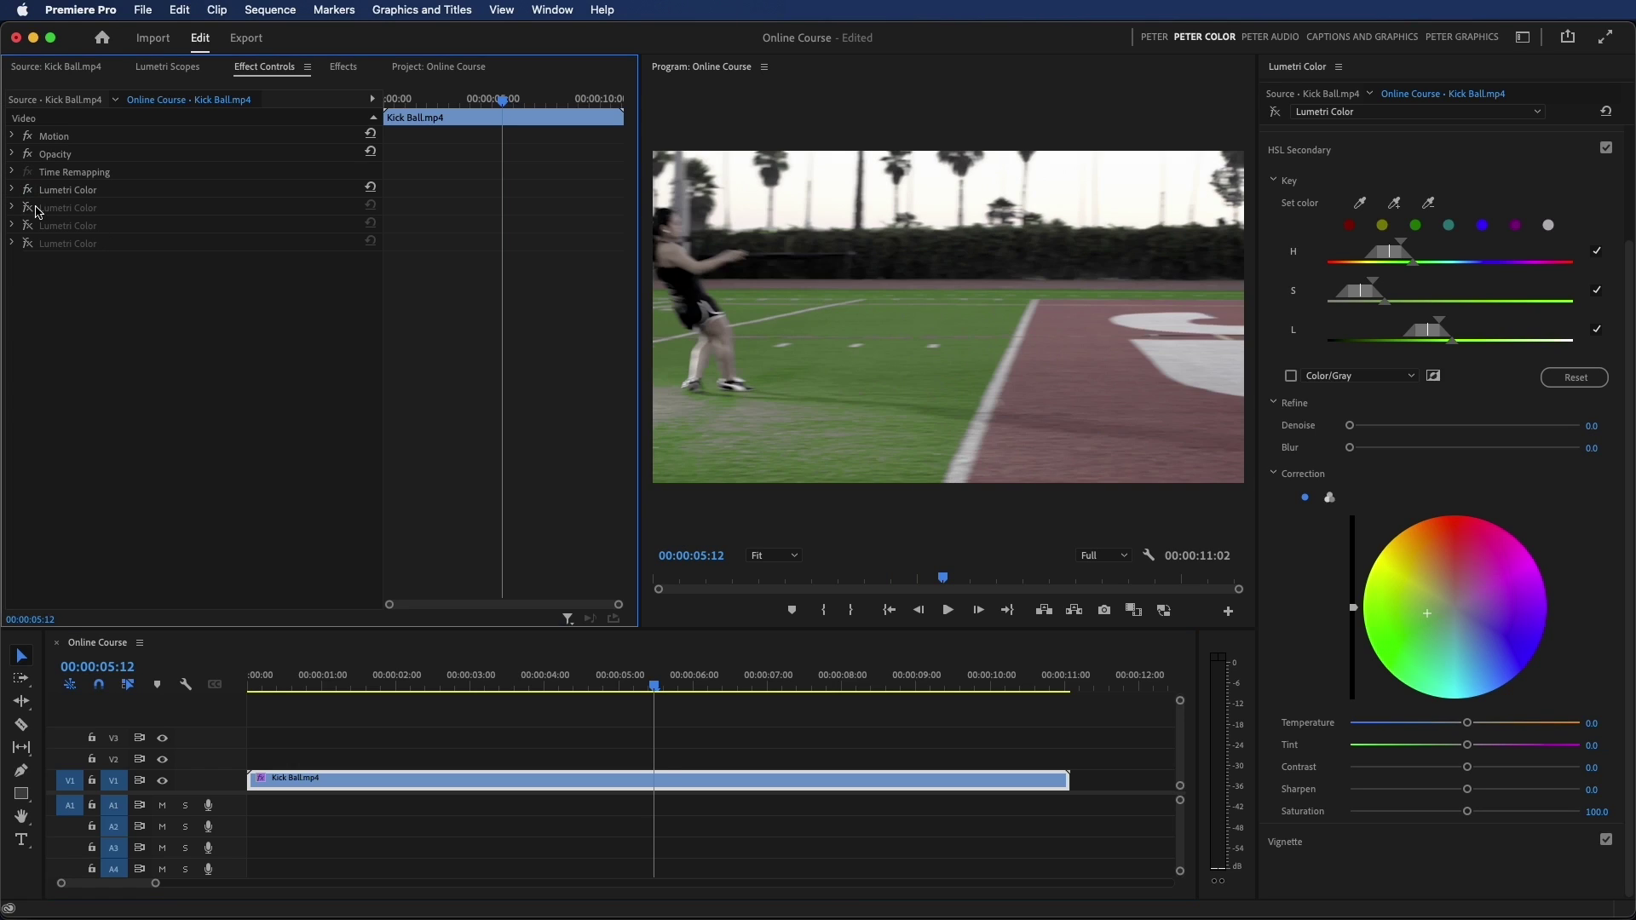
click(28, 207)
click(29, 225)
click(28, 242)
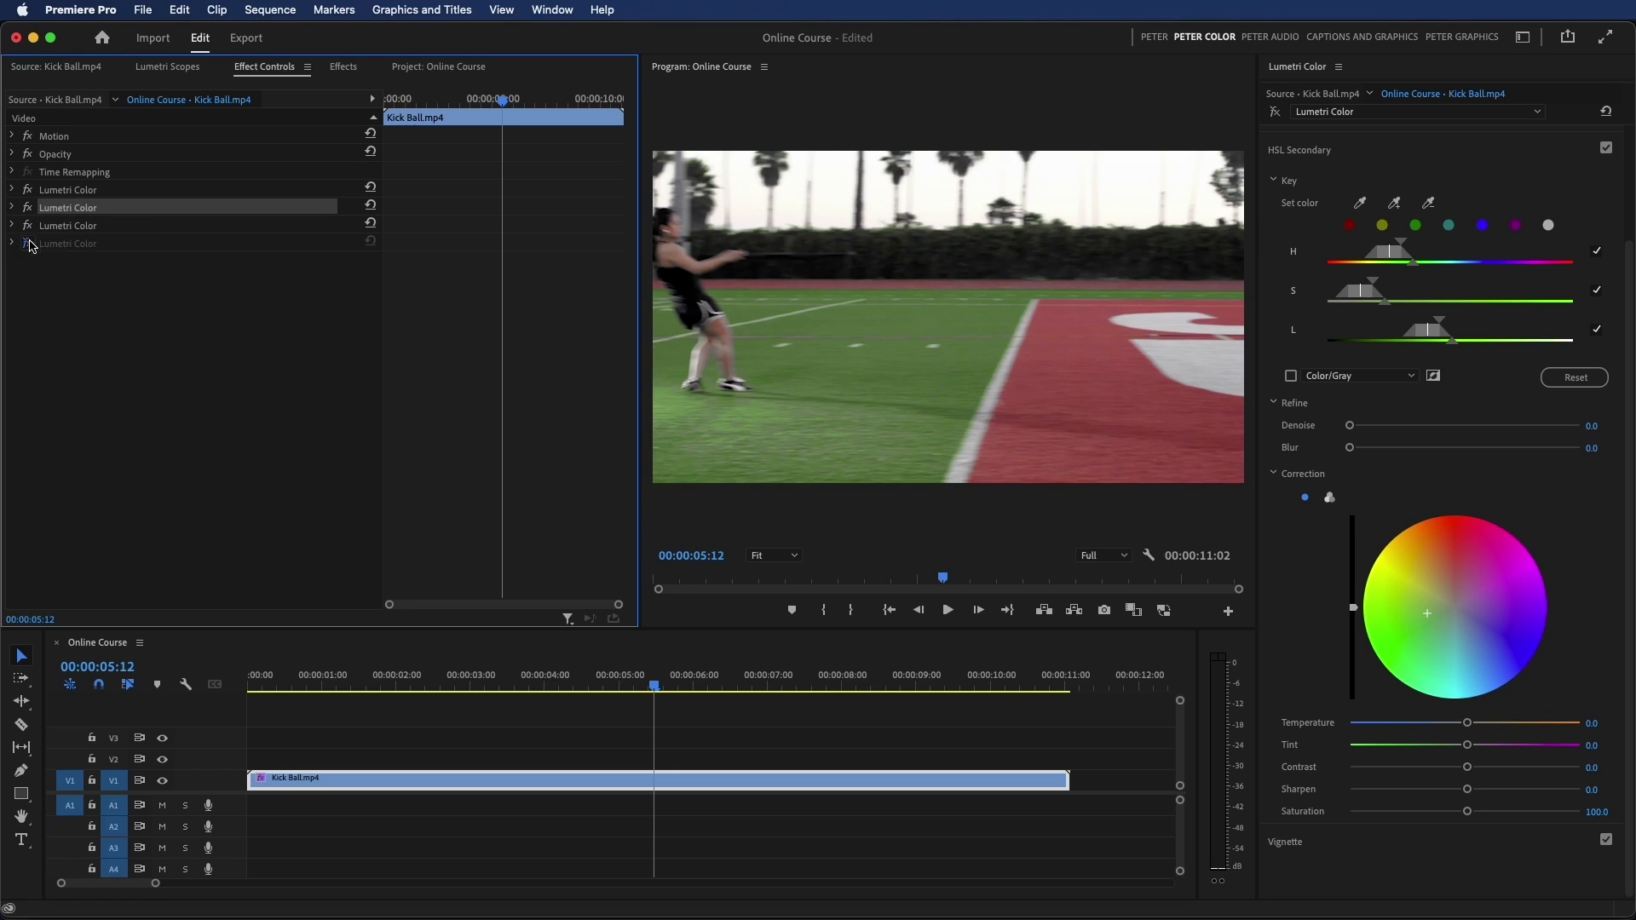
drag(665, 677, 775, 700)
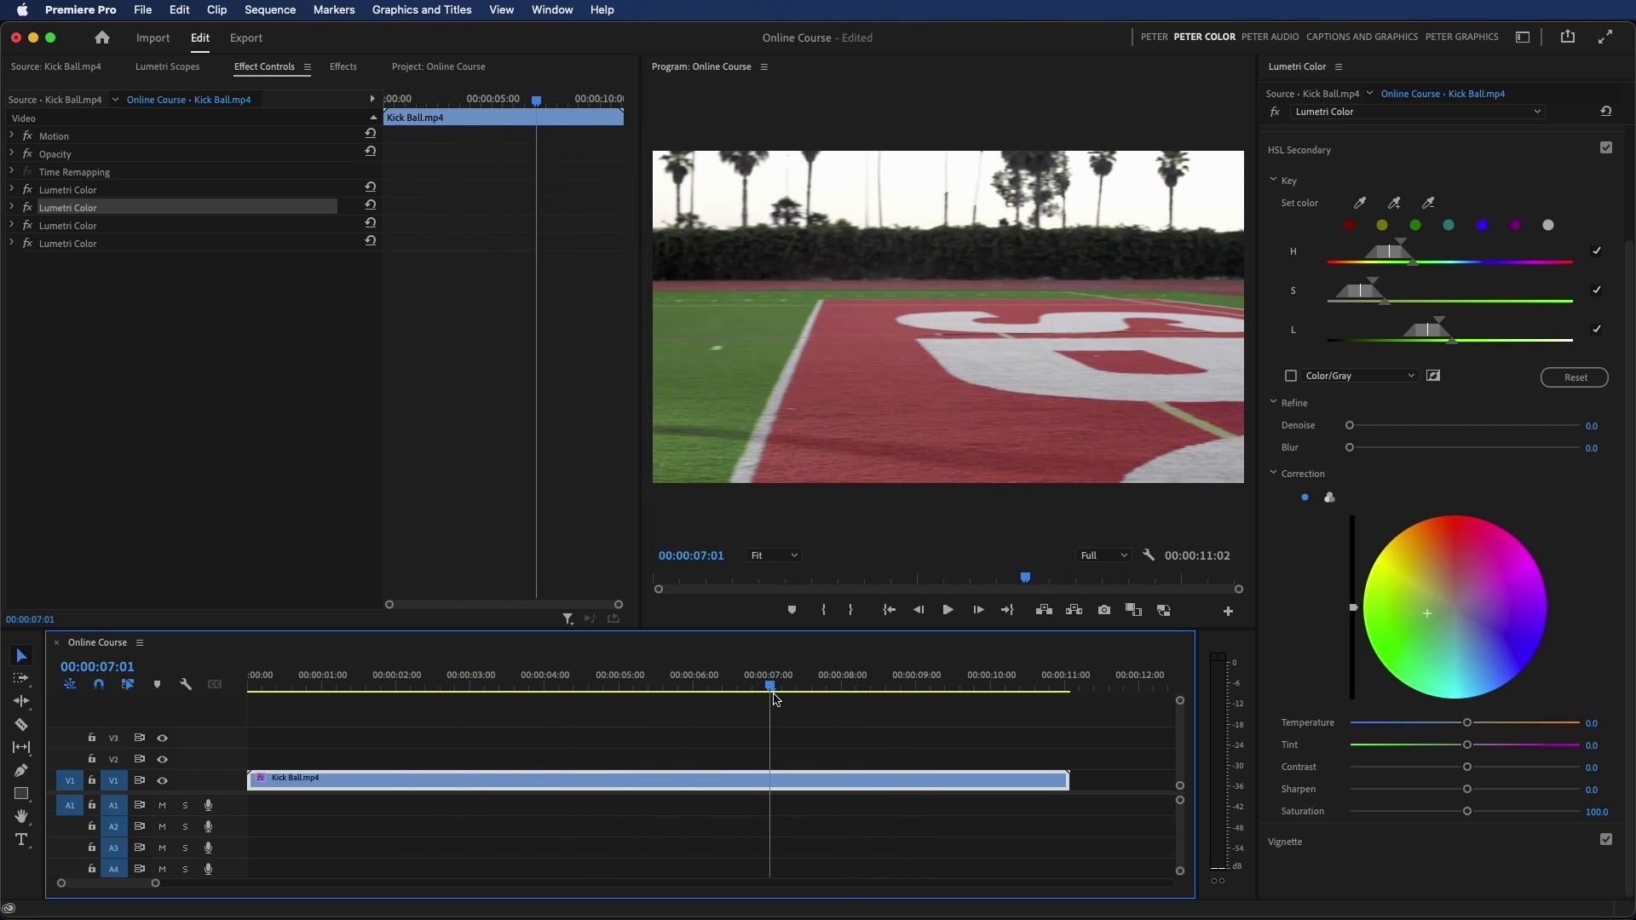